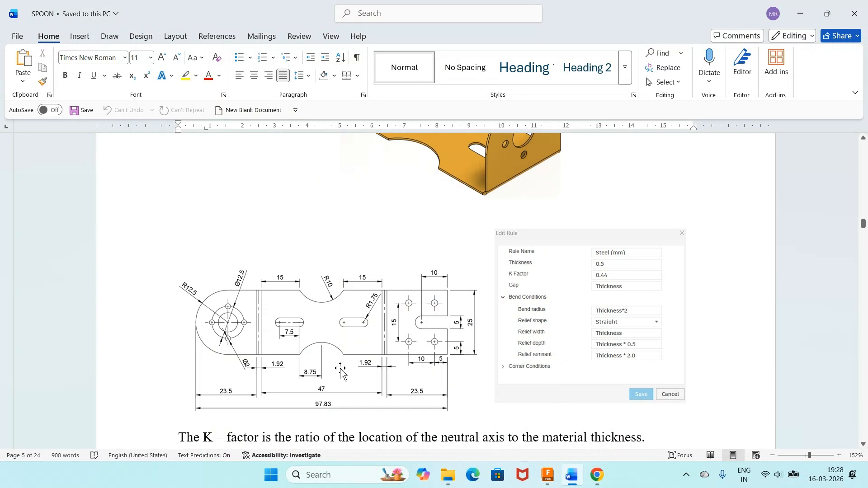
Examine the bracket's flat pattern drawing, steel rule settings, bend allowance notes and the step-by-step base sketch in the document.
scroll(425, 390, "down", 1)
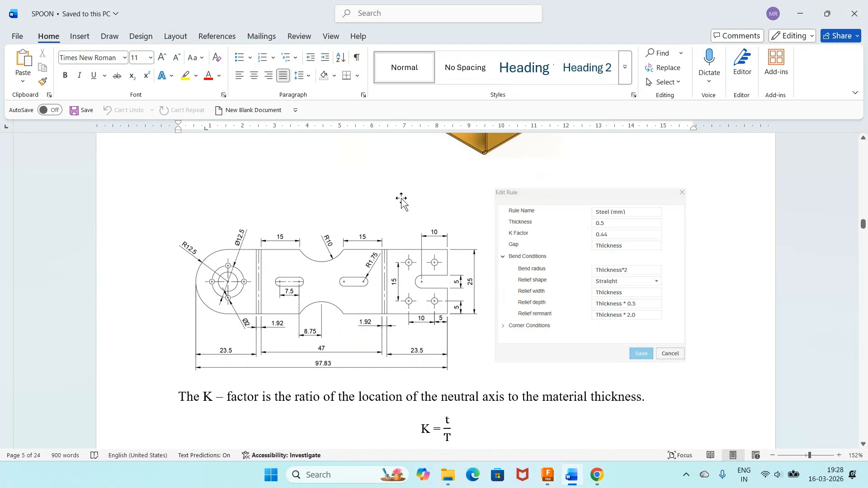
scroll(400, 202, "up", 1)
scroll(509, 183, "up", 3)
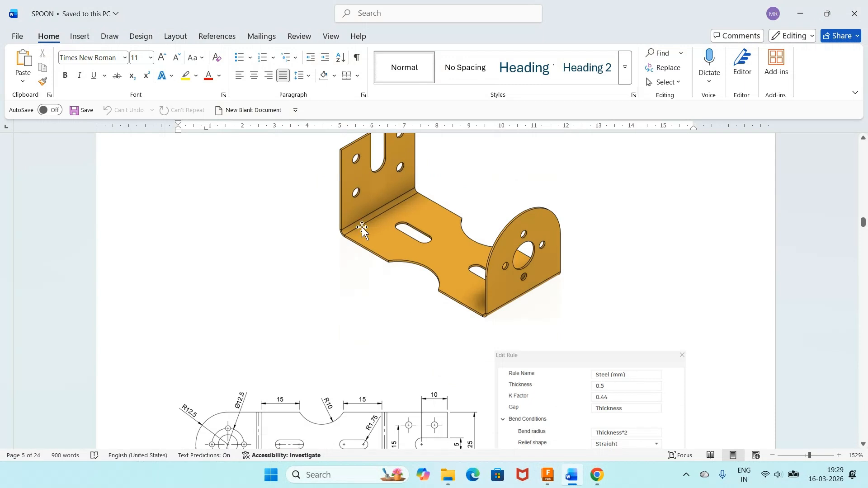
scroll(518, 250, "down", 3)
scroll(517, 248, "down", 1)
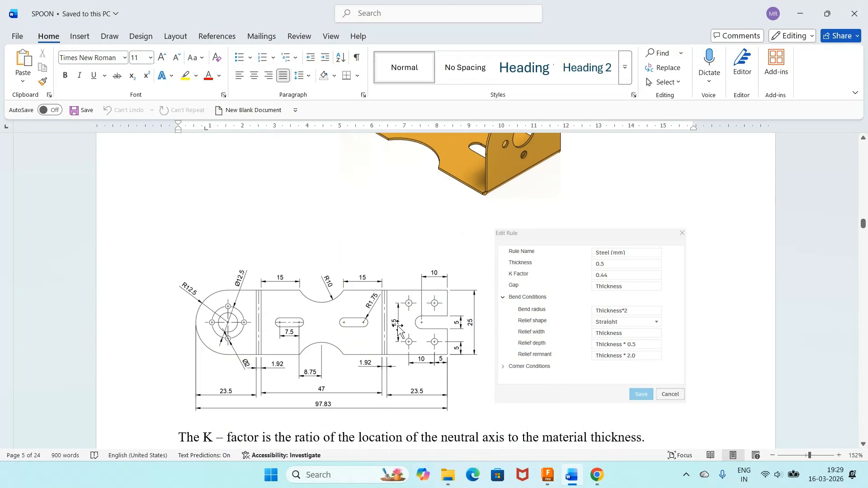
scroll(397, 328, "down", 2)
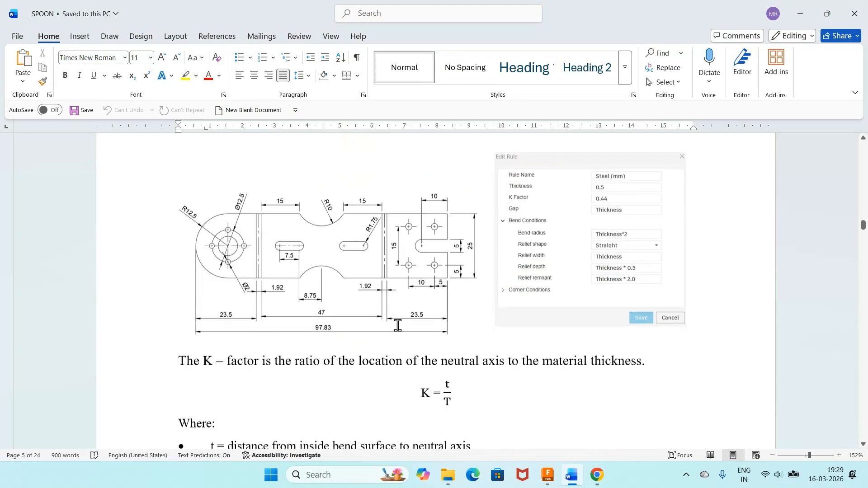
scroll(398, 326, "down", 1)
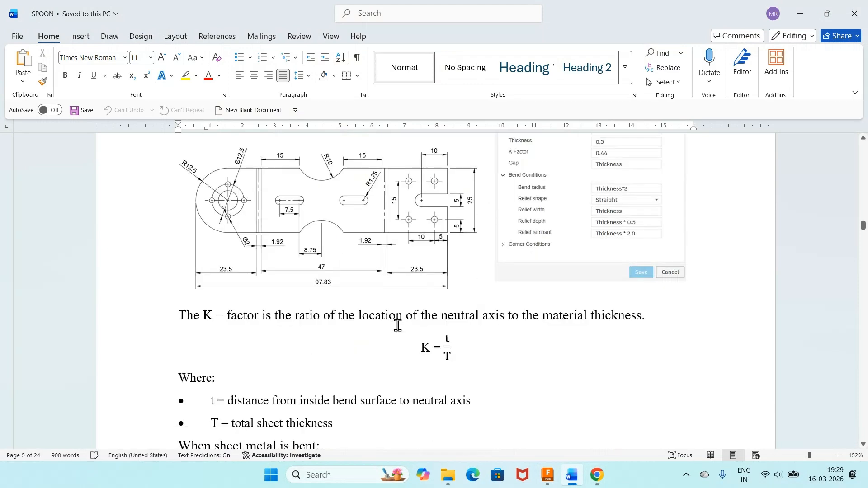
scroll(397, 325, "down", 10)
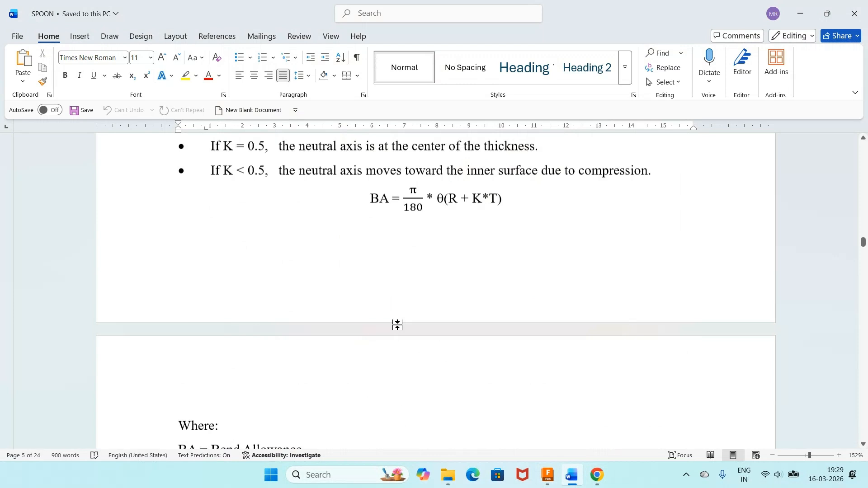
scroll(397, 325, "down", 5)
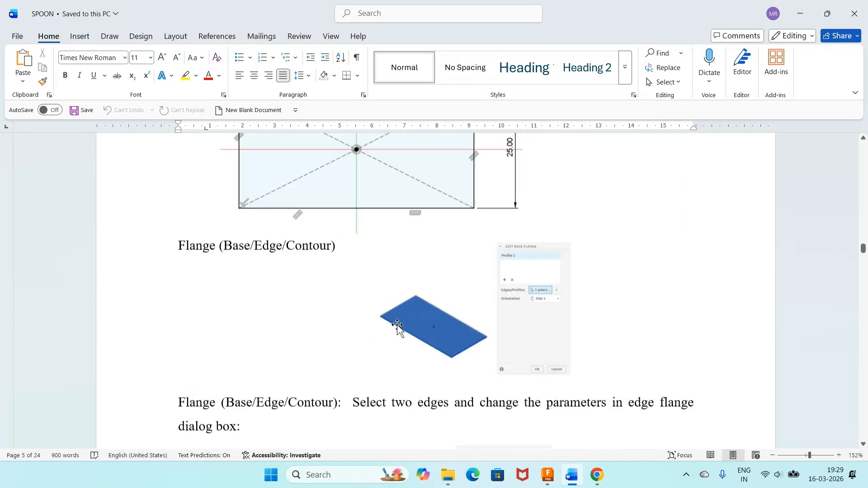
scroll(397, 325, "up", 3)
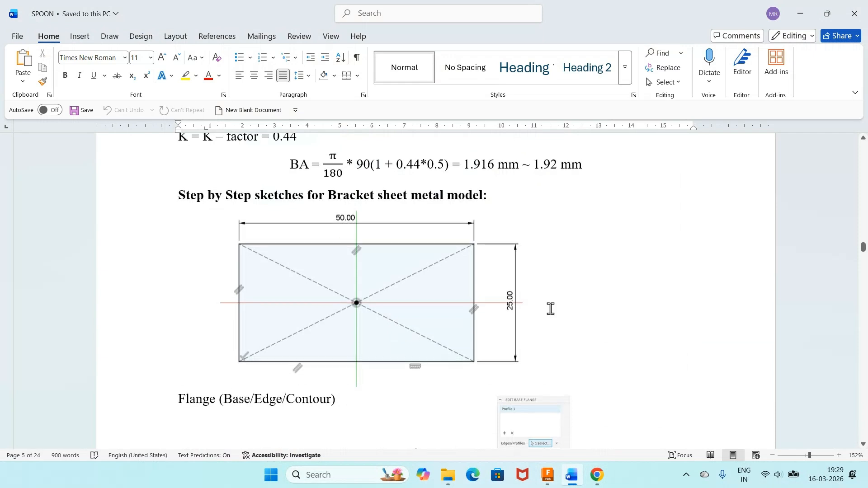
Switch to Autodesk Fusion and sketch a center rectangle on the horizontal origin plane, centered on the origin.
key("alt+Tab")
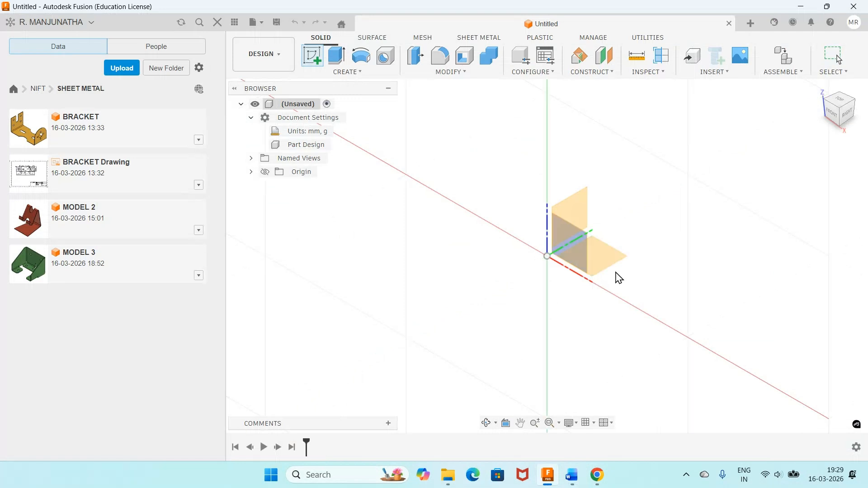
left_click(619, 277)
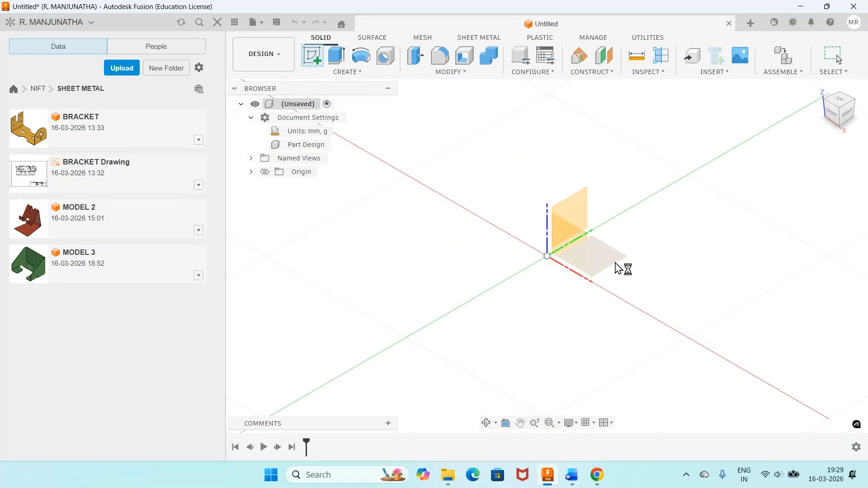
key("r")
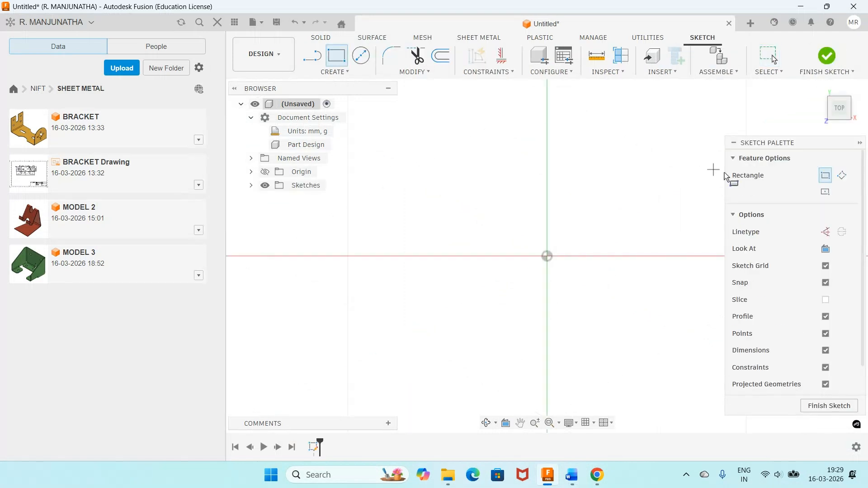
left_click(825, 192)
left_click(542, 263)
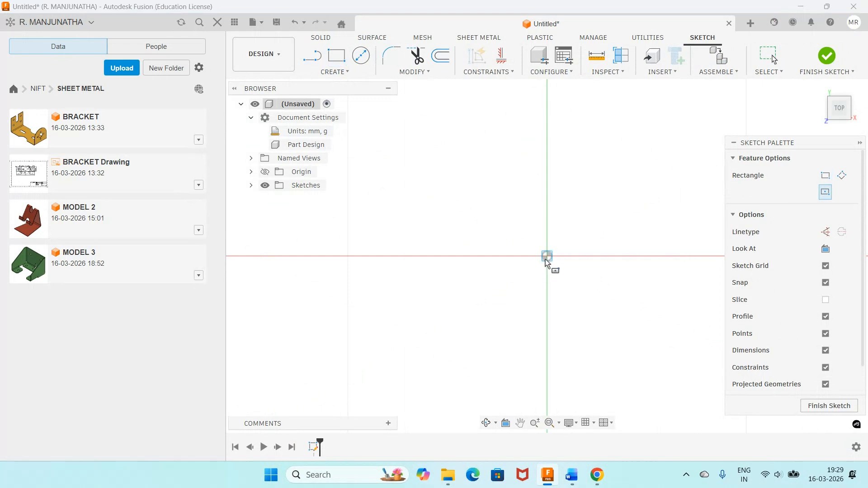
left_click(643, 311)
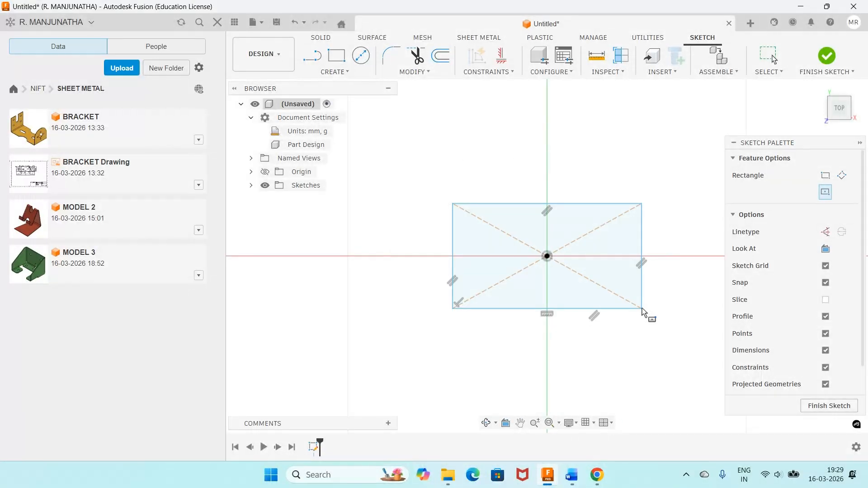
key("Escape")
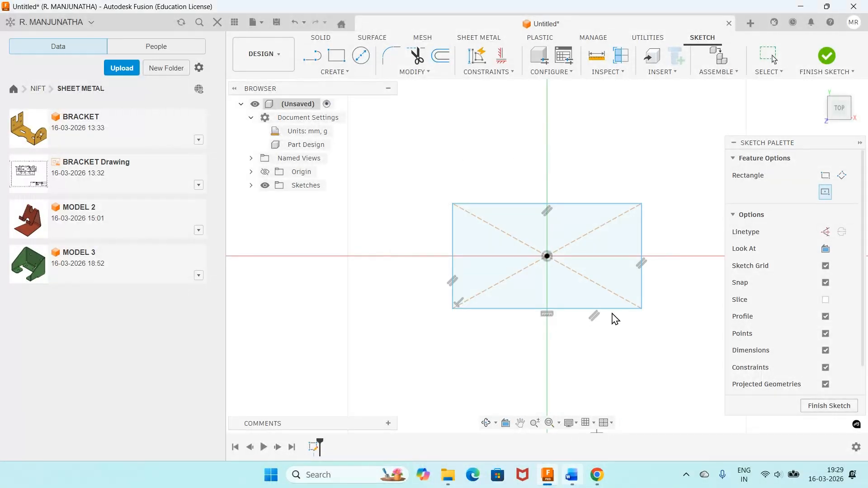
Dimension the rectangle 50 mm wide and 25 mm high, checking the size against the Word reference sketch.
left_click(575, 202)
left_click(575, 193)
type("50")
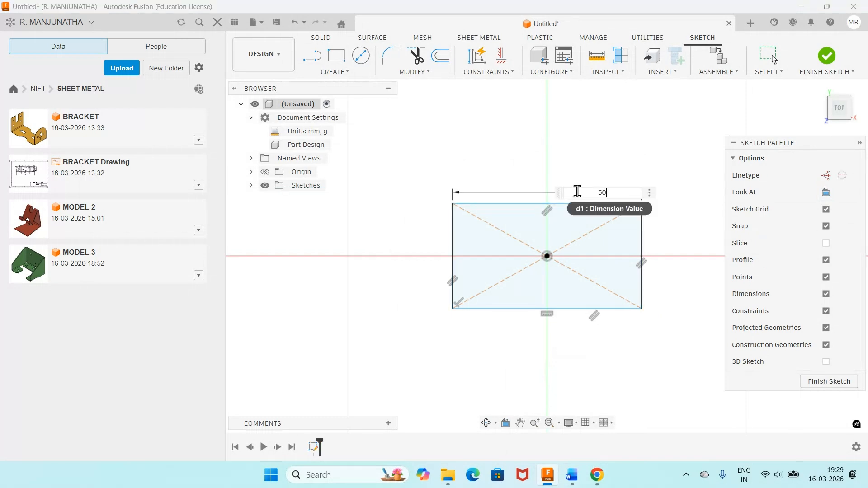
key("Return")
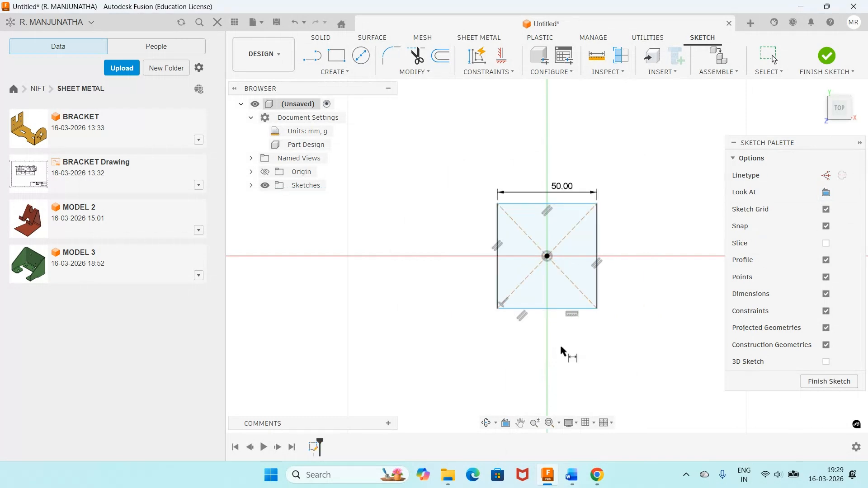
left_click(570, 480)
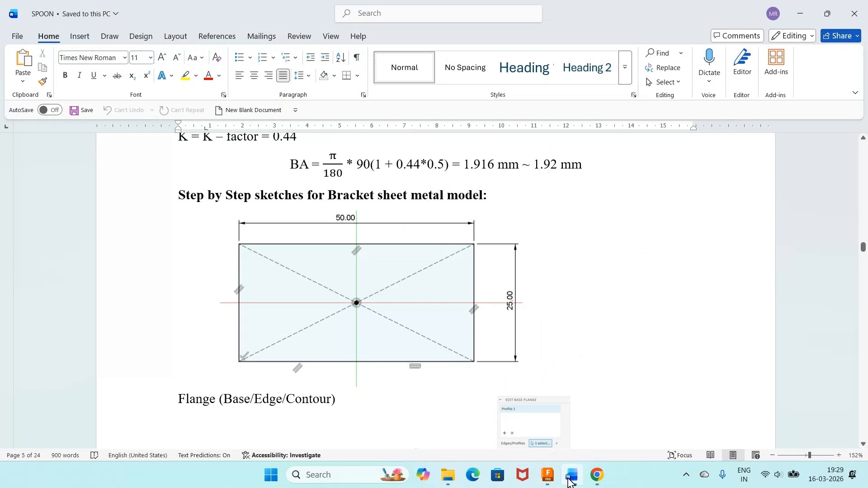
left_click(570, 480)
left_click(598, 242)
left_click(623, 242)
type("25")
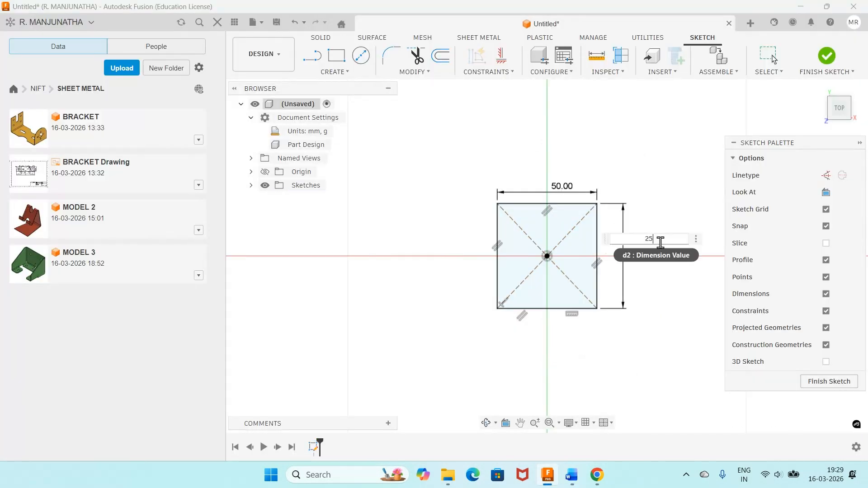
key("Return")
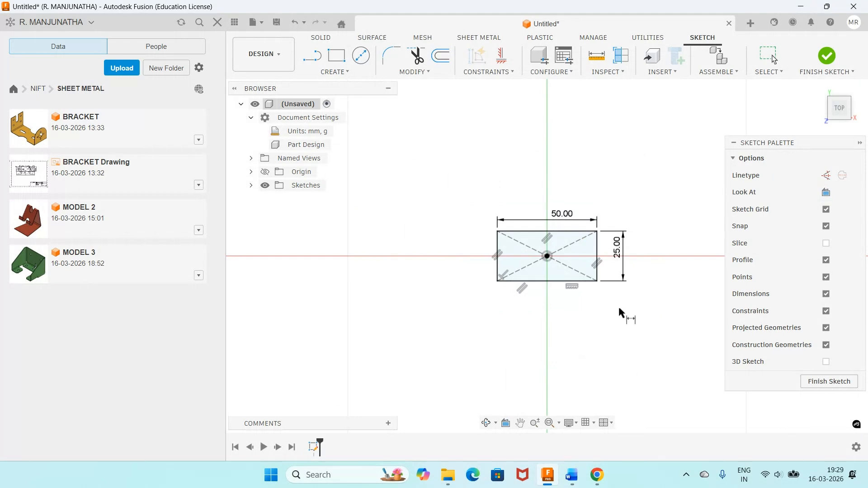
Finish the sketch and create a base flange from the rectangle profile as a new body, oriented to Side 1 with the Aluminum (mm) rule.
left_click(571, 476)
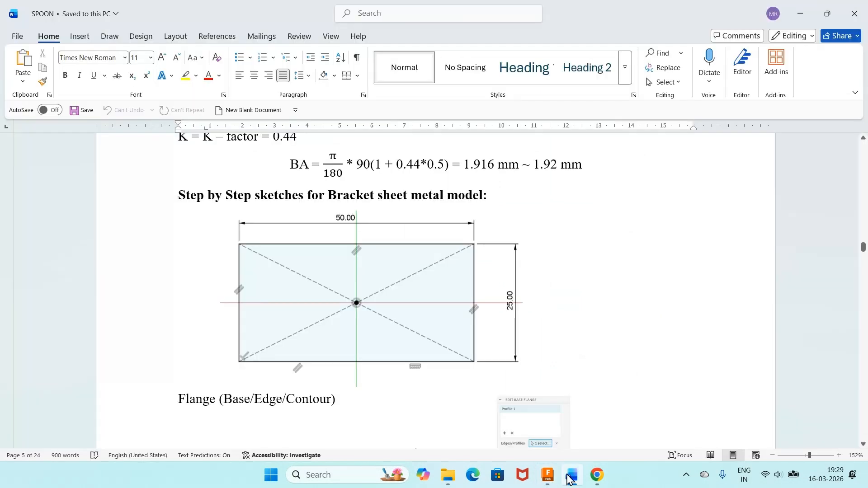
left_click(571, 478)
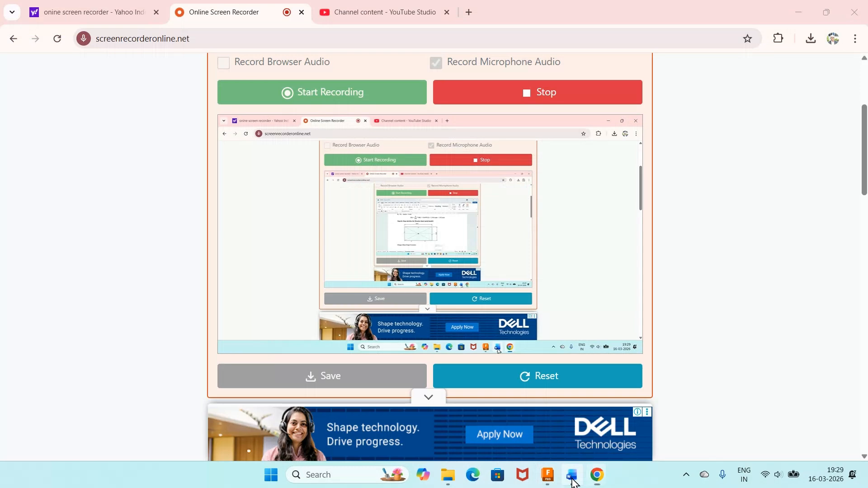
left_click(573, 479)
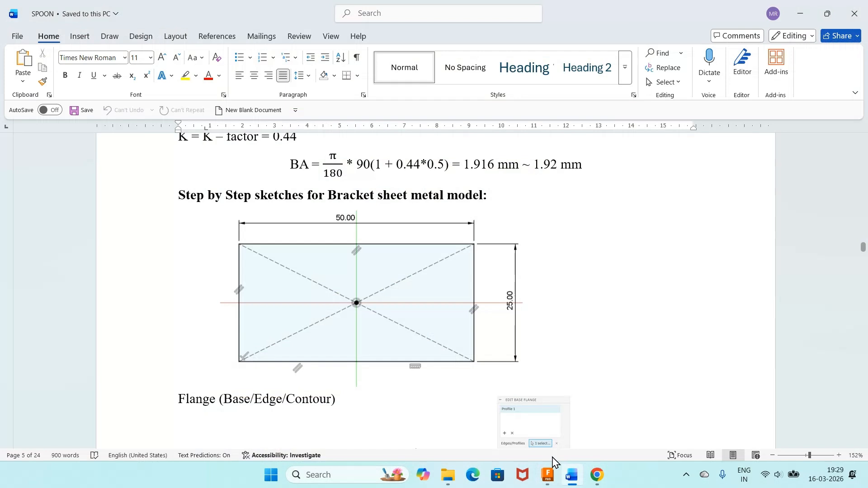
left_click(548, 474)
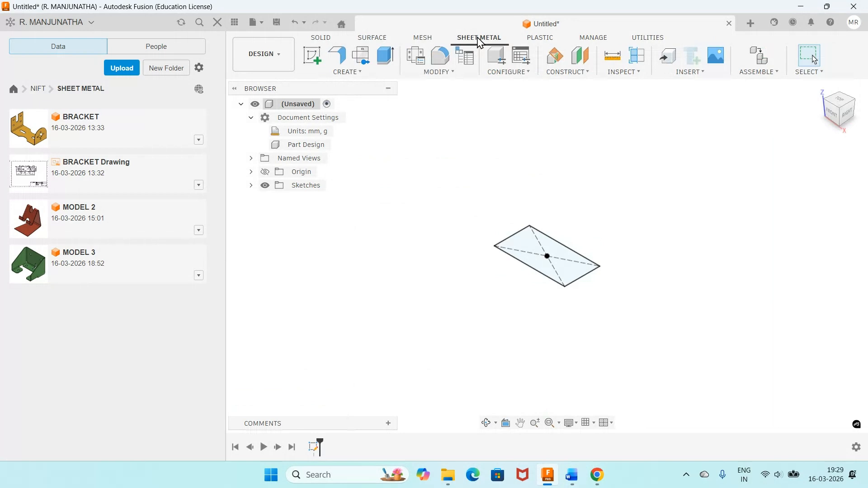
key("f")
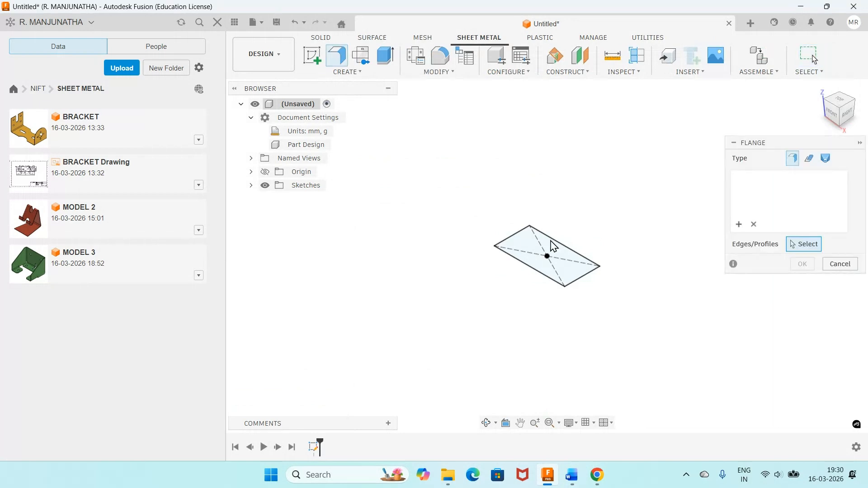
left_click(554, 247)
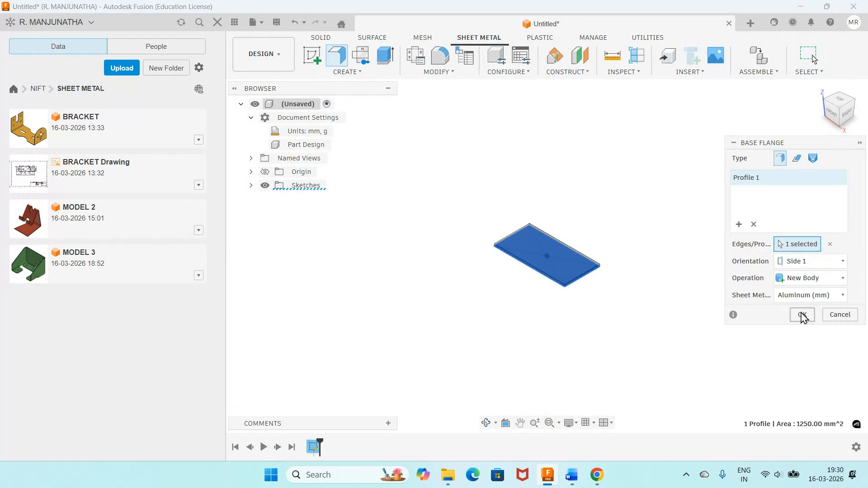
left_click(802, 315)
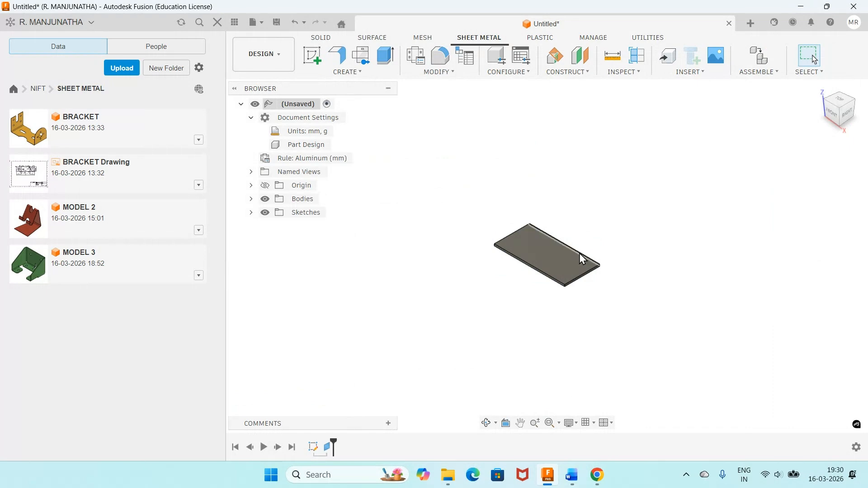
Check the steel rule's thickness, K factor and bend conditions in the Word document, then return to Fusion.
key("alt+Tab")
scroll(525, 190, "up", 5)
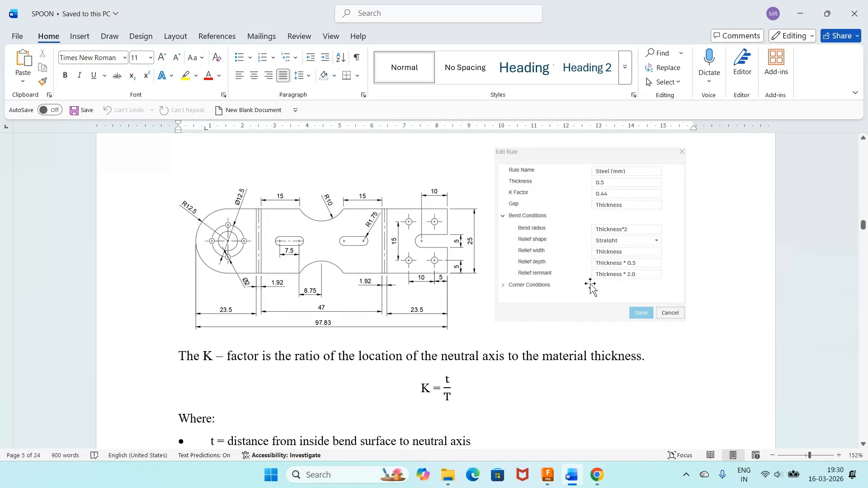
key("alt+Tab")
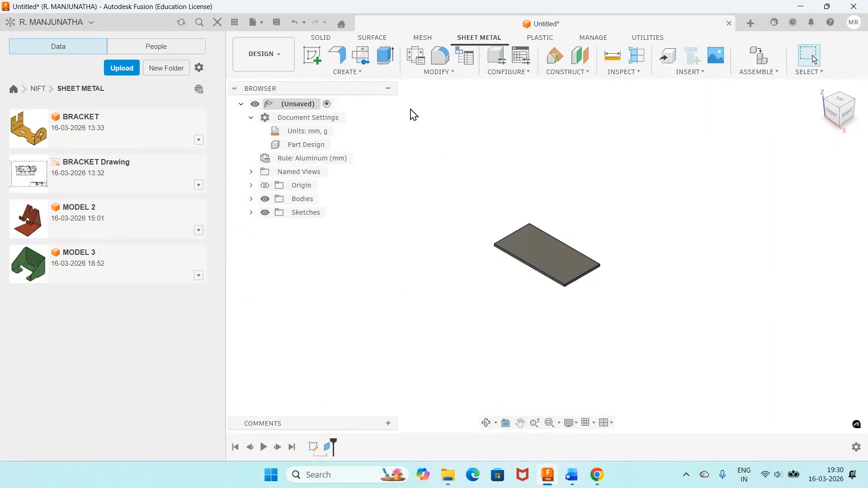
Open the design's Aluminum (mm) sheet metal rule for editing and rename it "steel".
left_click(412, 58)
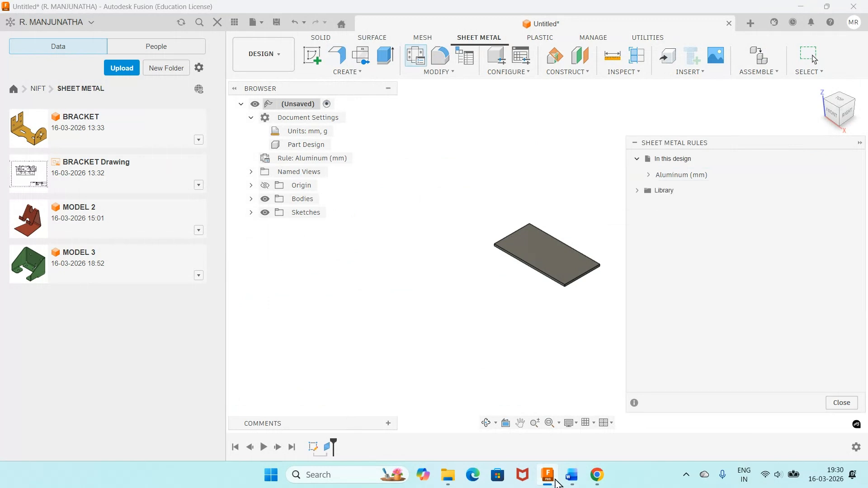
mouse_move(570, 484)
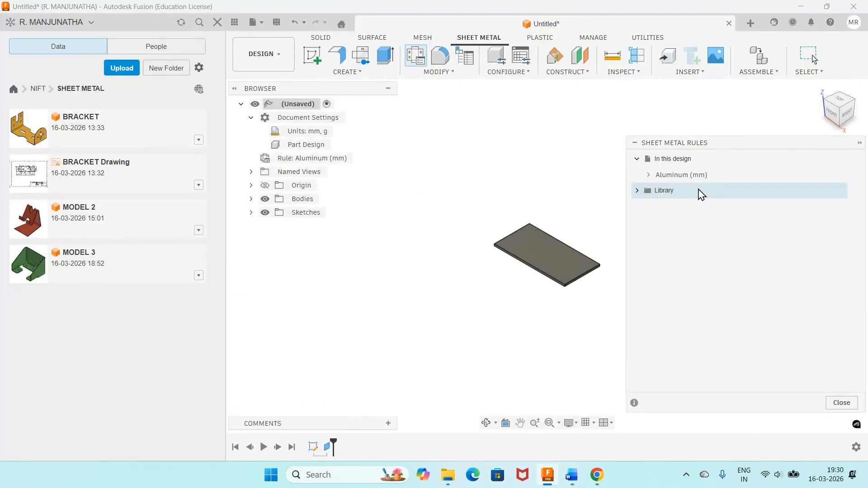
left_click(716, 176)
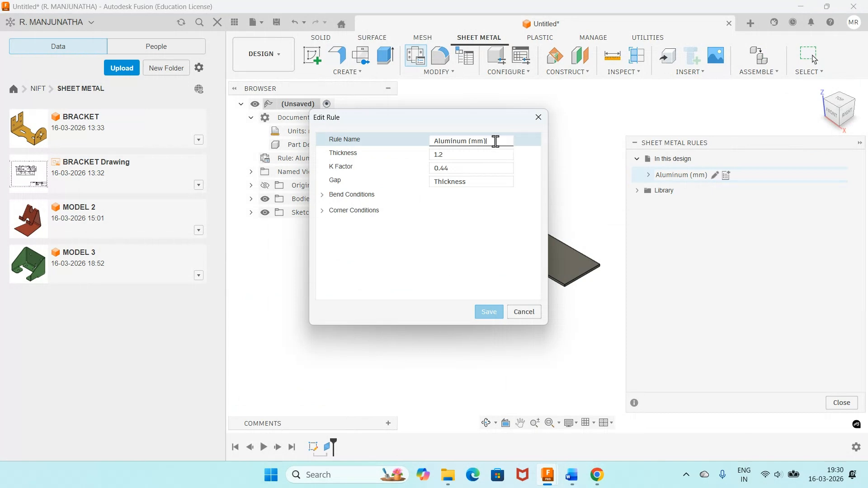
left_click(514, 154)
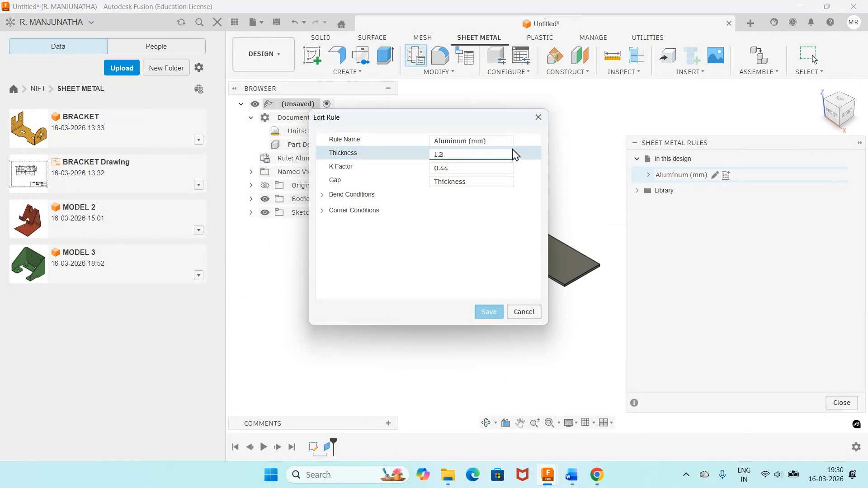
key("shift+Tab")
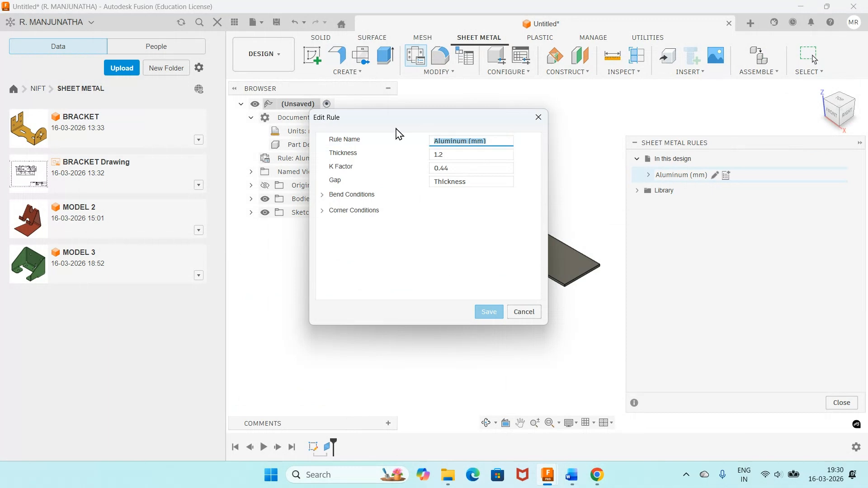
type("s")
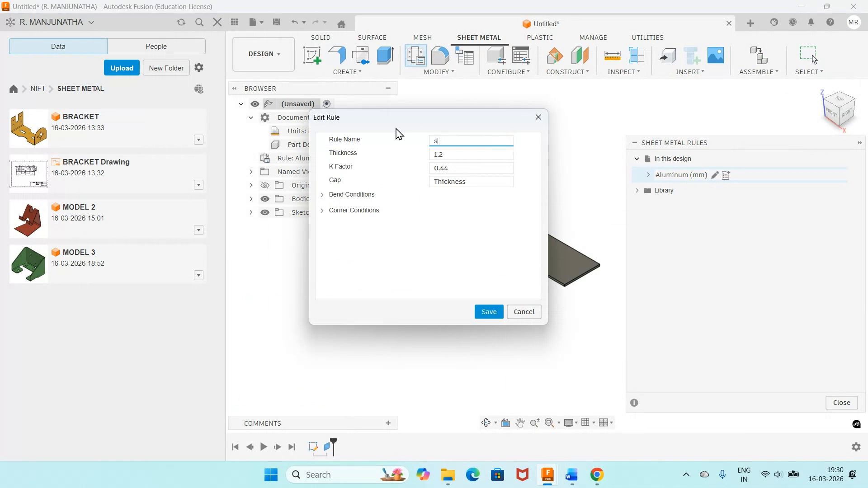
type("teel")
Check the thickness in the Word reference, then set the steel rule's thickness to 0.5 in Fusion.
left_click(449, 155)
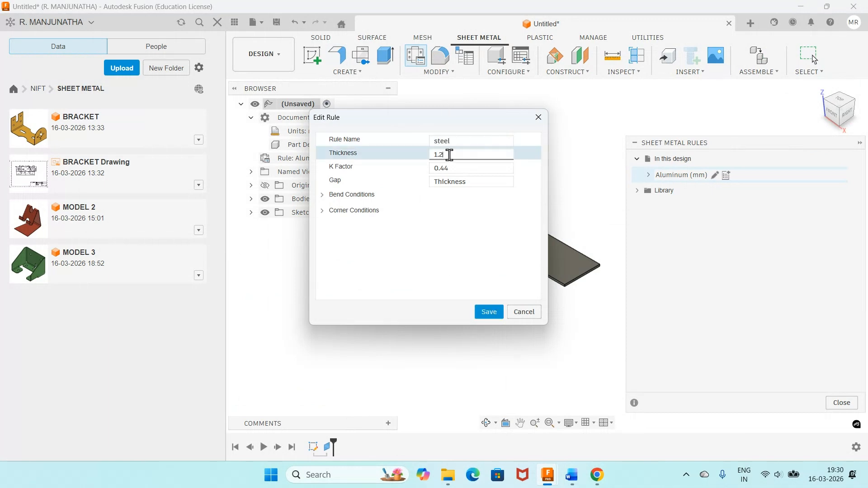
left_click(471, 181)
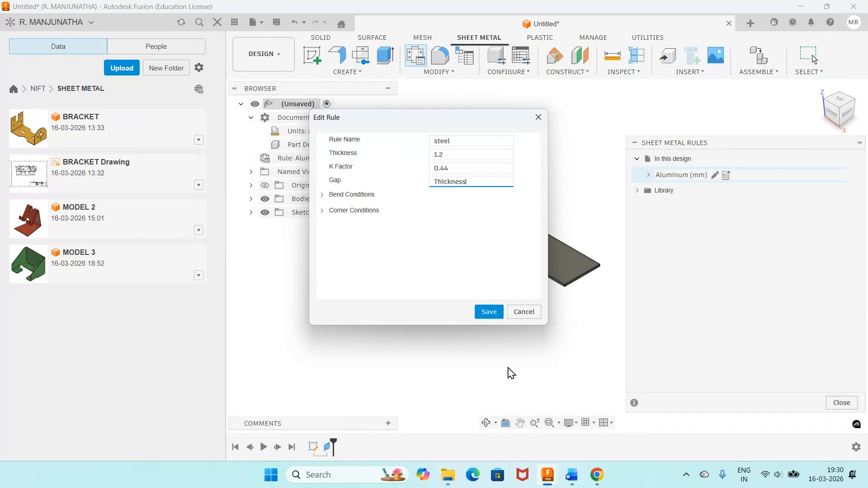
left_click(574, 479)
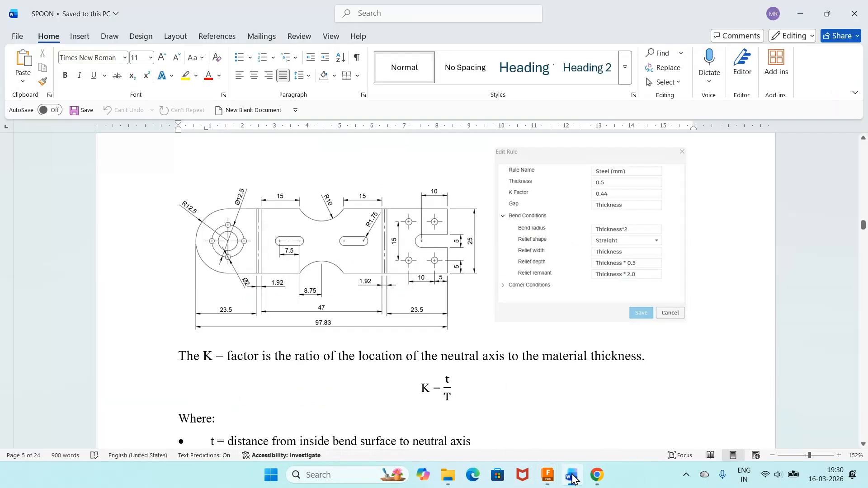
left_click(573, 480)
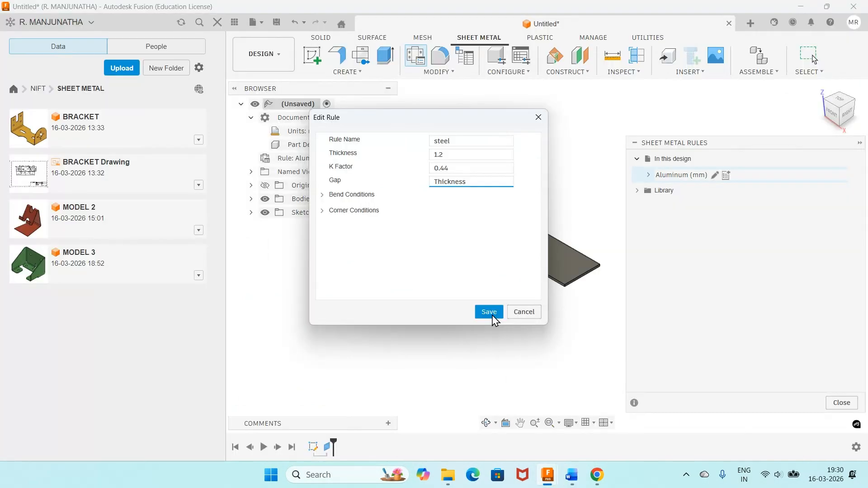
left_click_drag(453, 154, 416, 149)
type("0")
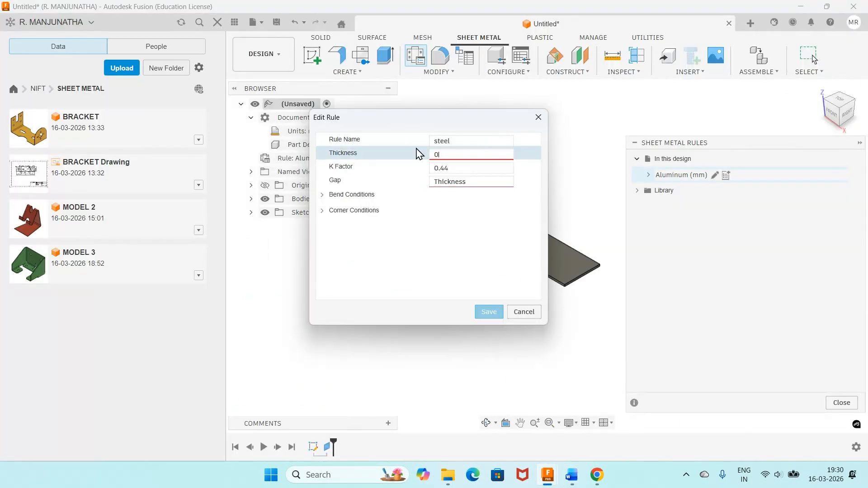
type(".5")
key("Tab")
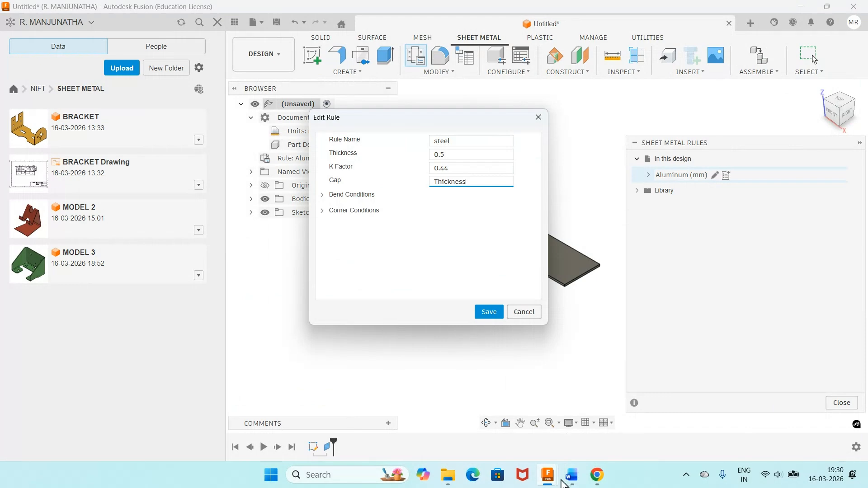
Compare the bend conditions with the Word reference, set the steel rule's relief shape to Straight, and save the rule.
left_click(571, 476)
left_click(548, 481)
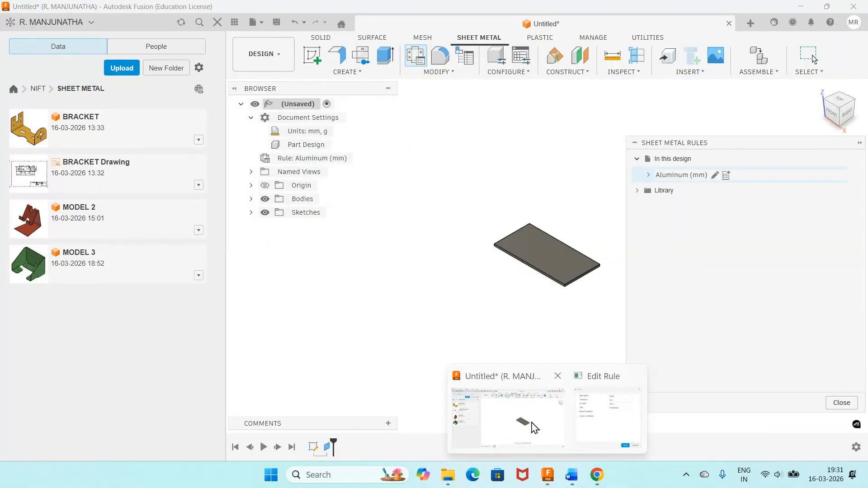
left_click(530, 429)
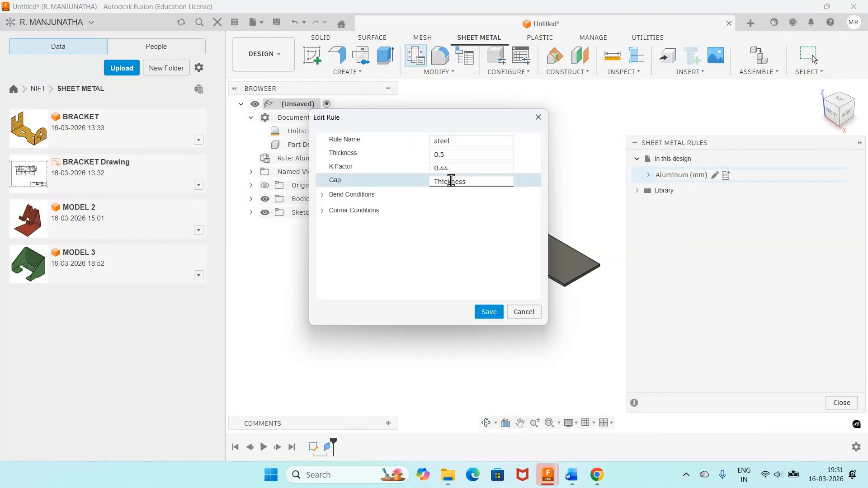
left_click(572, 479)
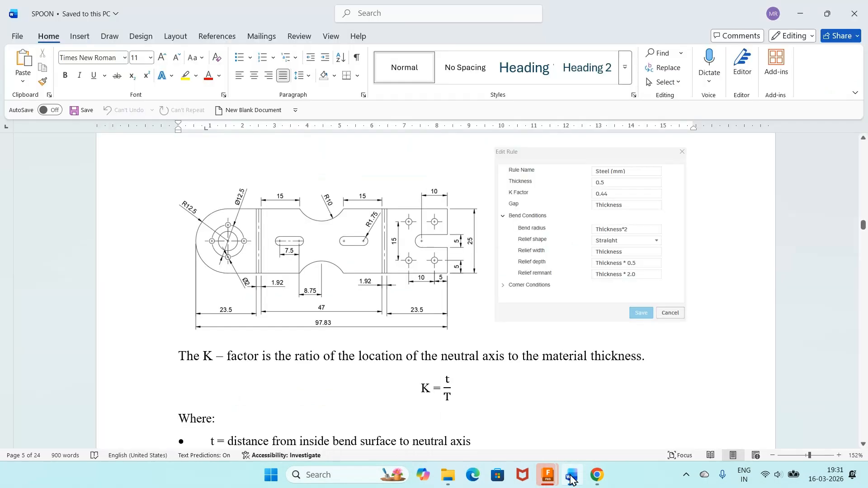
left_click(572, 478)
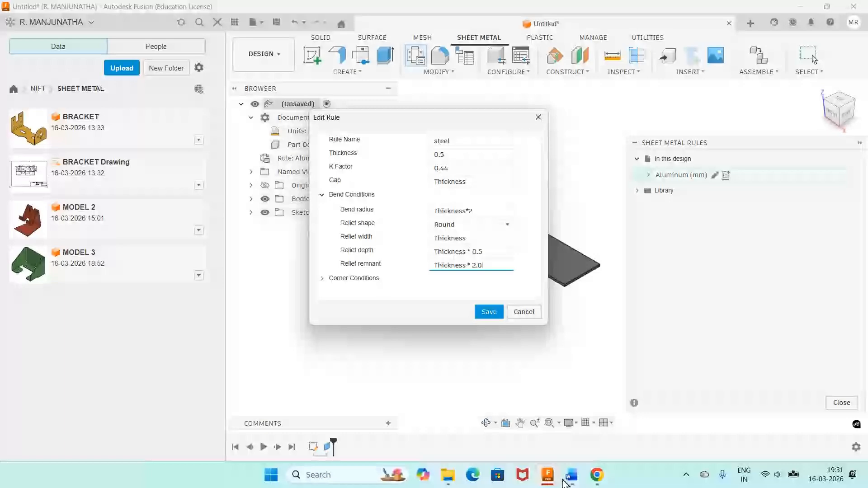
left_click(570, 479)
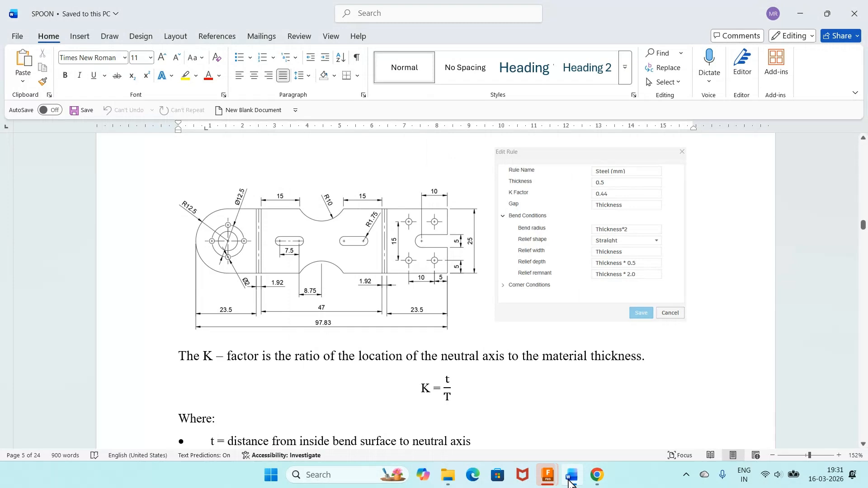
left_click(571, 480)
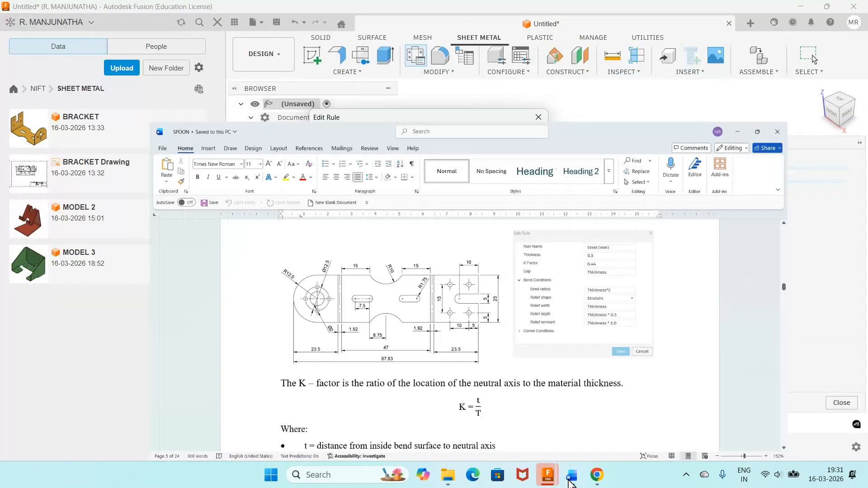
left_click(507, 225)
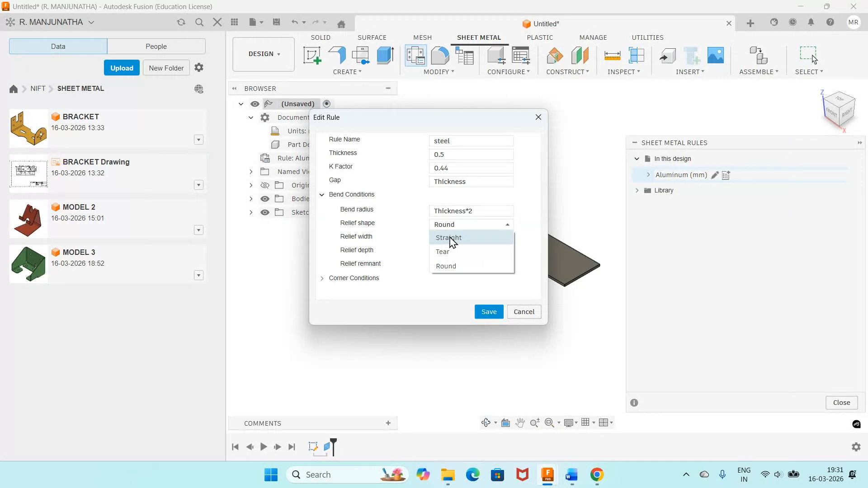
left_click(450, 239)
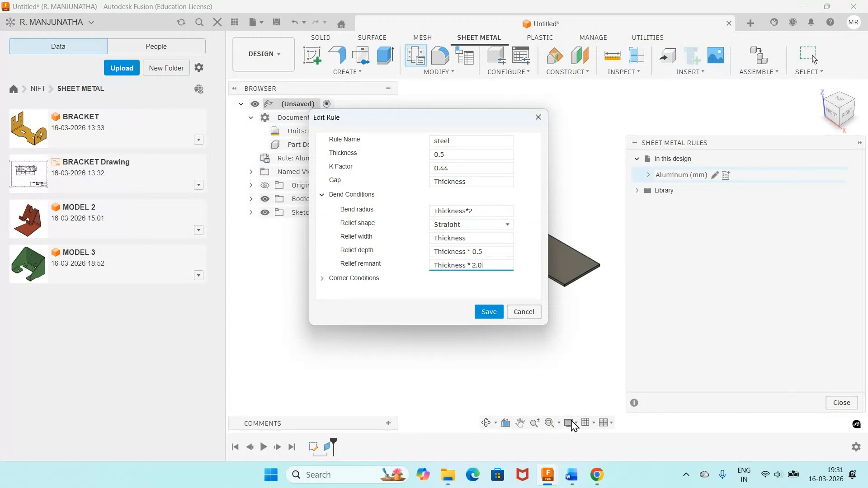
left_click(486, 312)
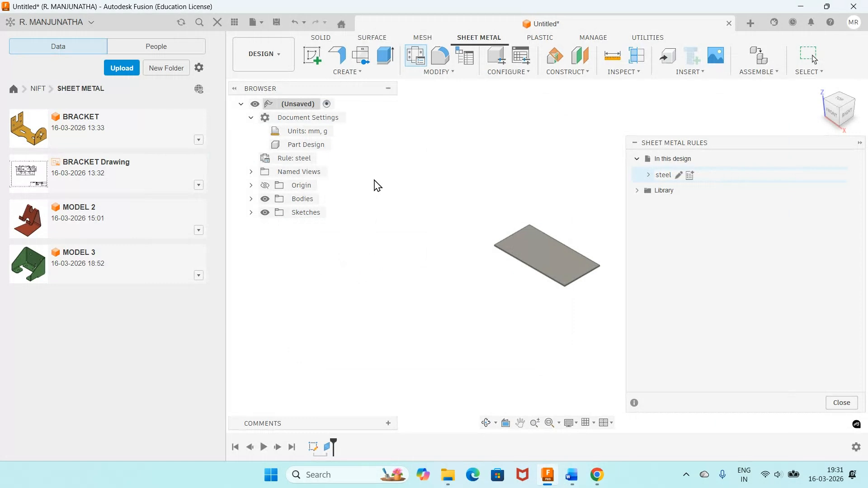
left_click(841, 403)
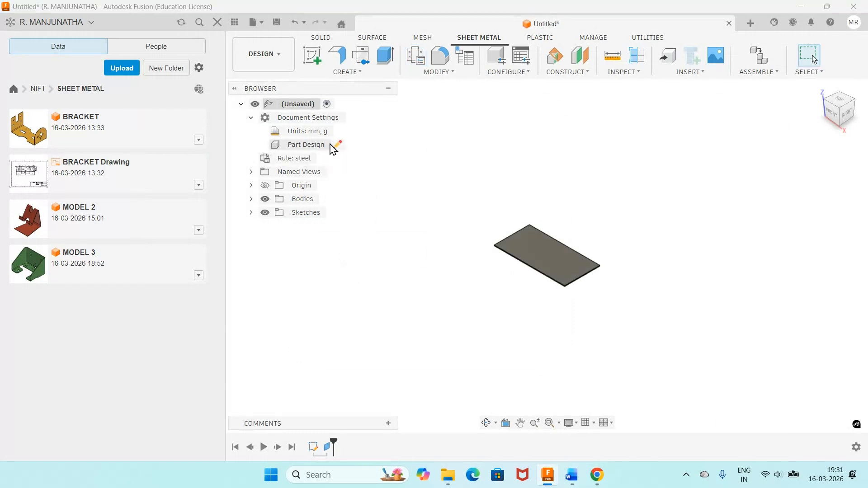
Convert the design type from Part to Hybrid.
left_click(337, 145)
left_click(809, 158)
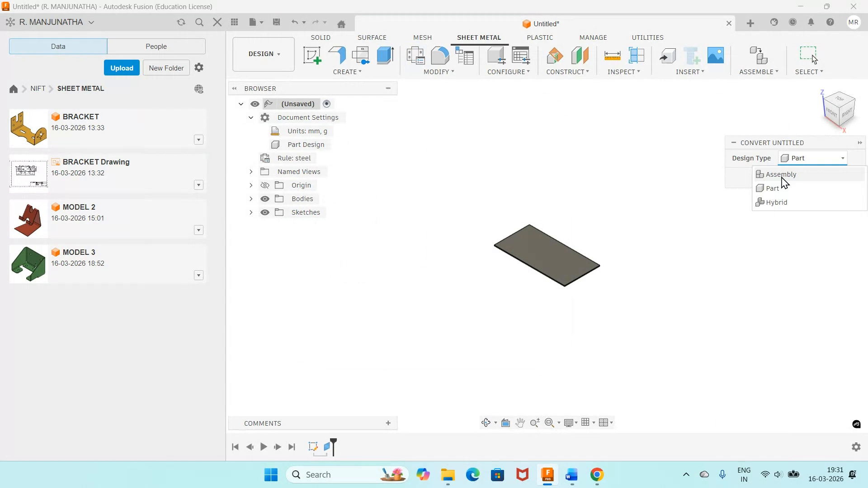
left_click(777, 203)
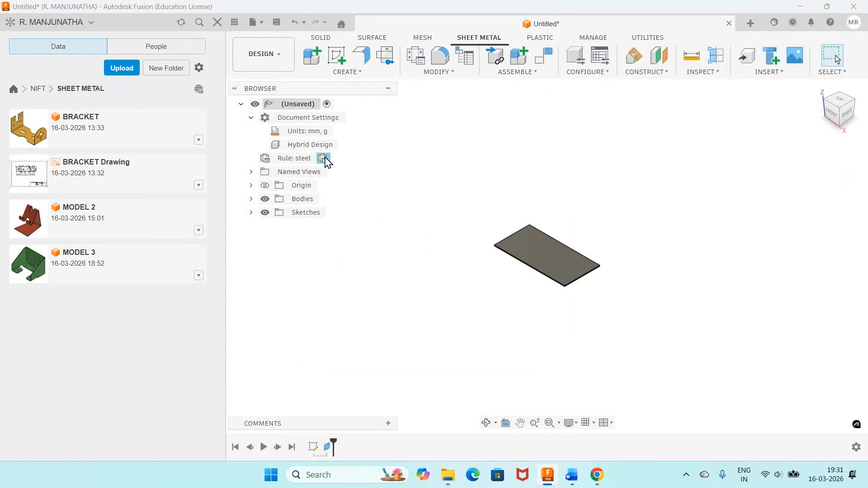
Review the steel rule's thickness, K factor, gap and bend conditions, then close the rule without changes.
left_click(324, 159)
left_click(834, 197)
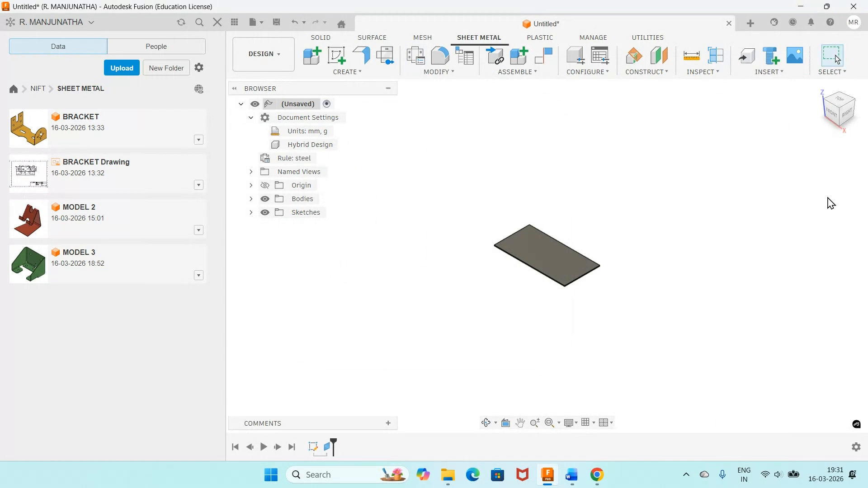
left_click(416, 55)
mouse_move(680, 178)
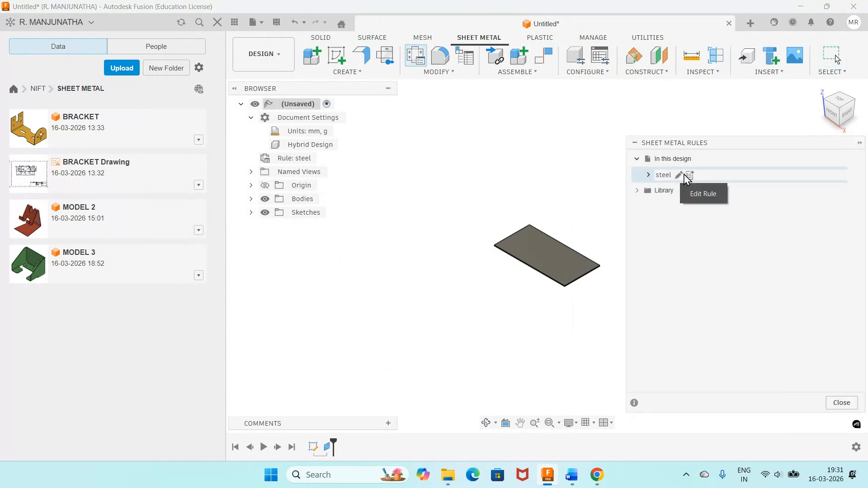
left_click(680, 176)
left_click(474, 155)
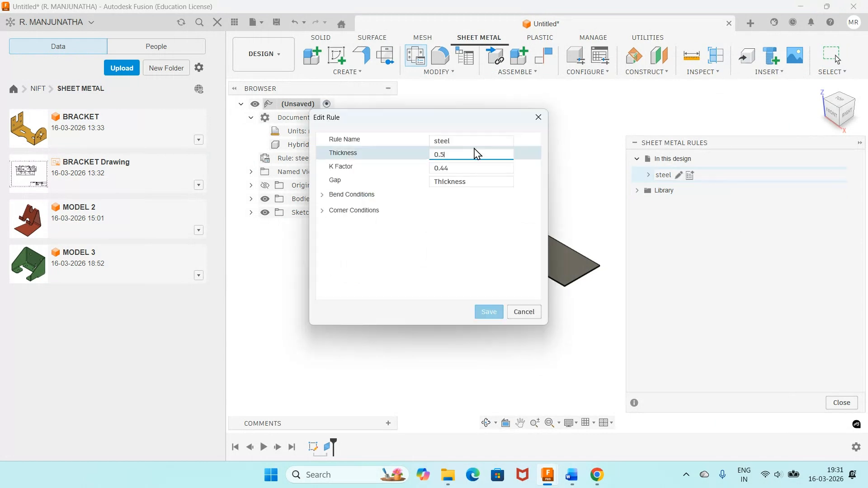
left_click(464, 171)
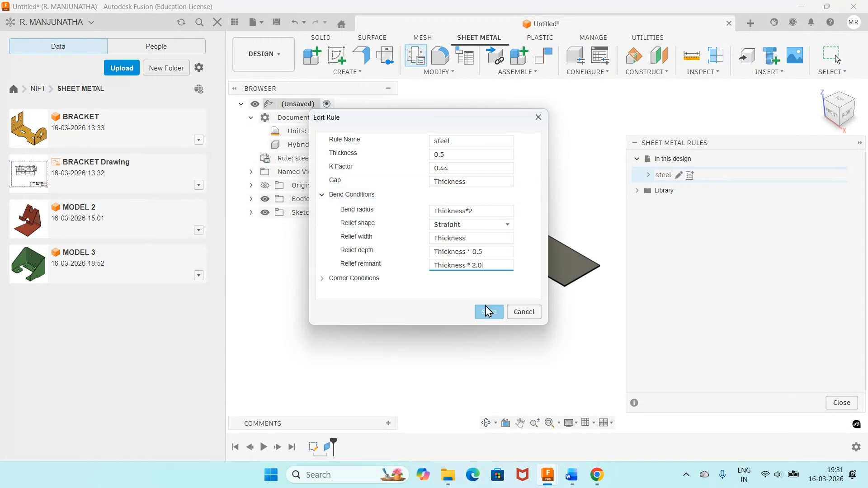
left_click(524, 312)
left_click(842, 402)
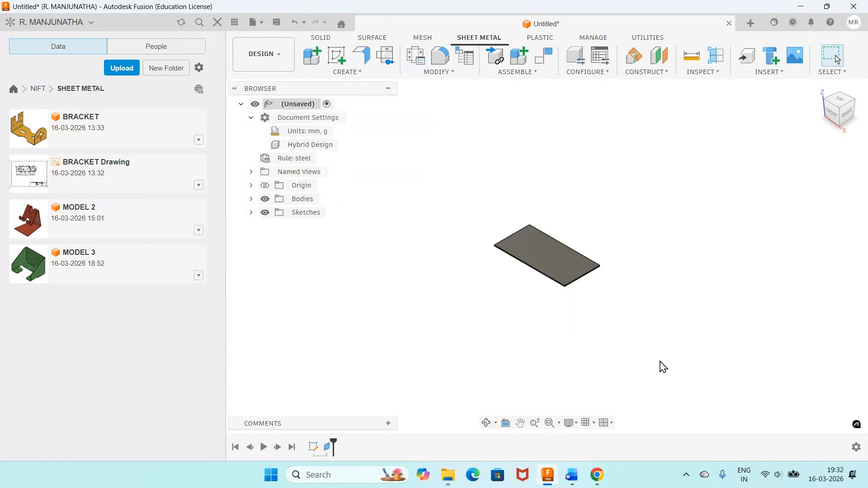
Look up the edge flange parameters in the Word document, then return to Fusion.
left_click(572, 474)
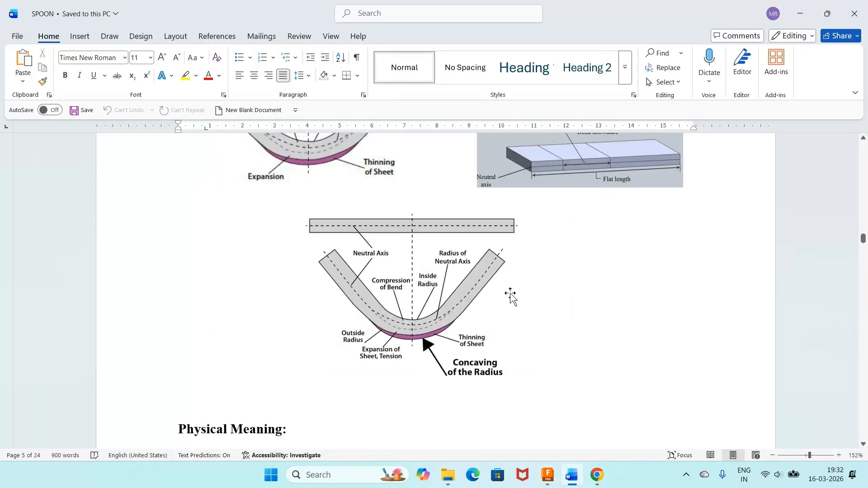
scroll(511, 296, "down", 10)
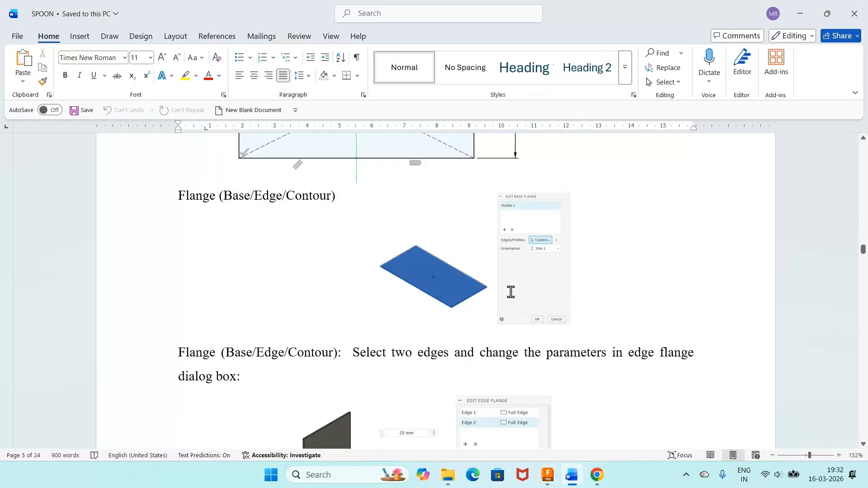
scroll(511, 292, "down", 3)
scroll(396, 204, "down", 1)
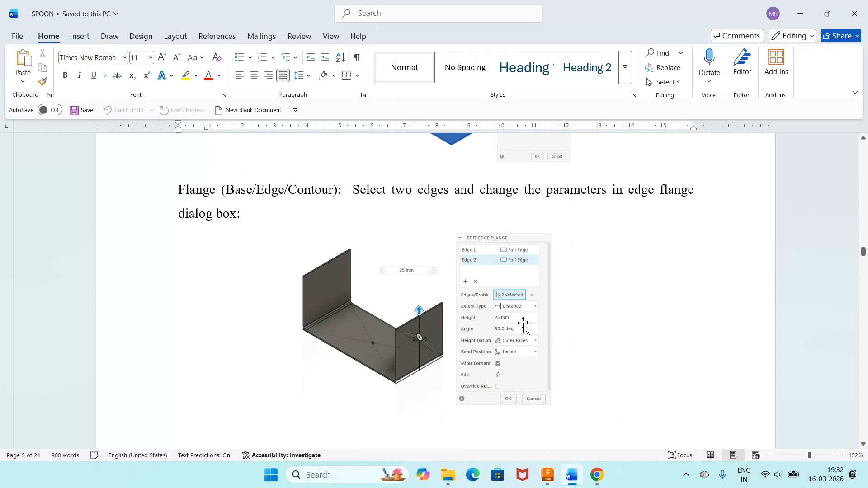
left_click(571, 475)
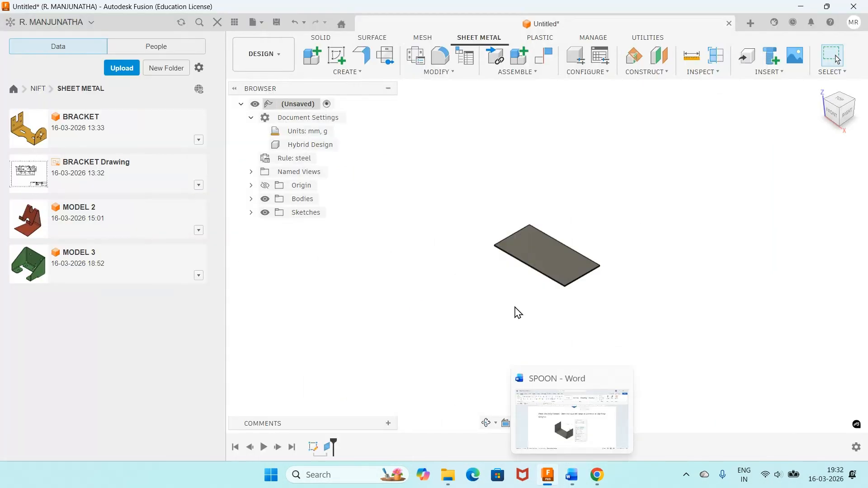
Apply an edge flange to the base's two 25 mm edges and set its height to 25 mm as in the Word reference.
left_click(361, 55)
left_click(514, 238)
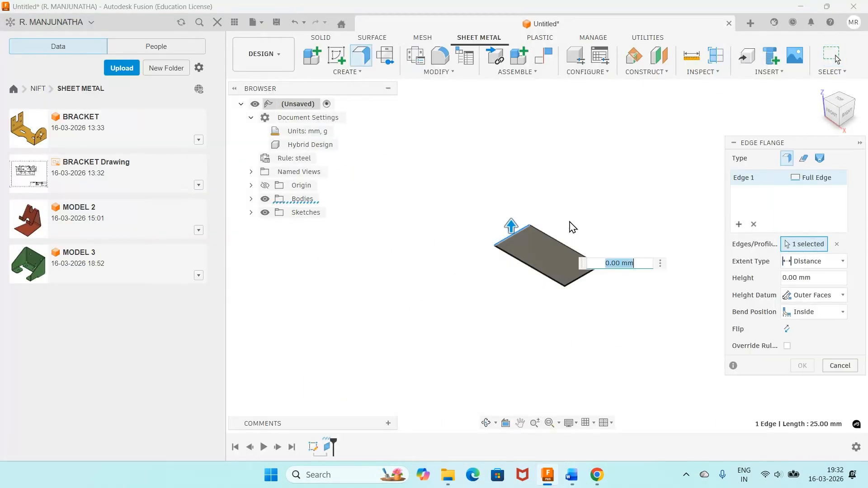
left_click(579, 268)
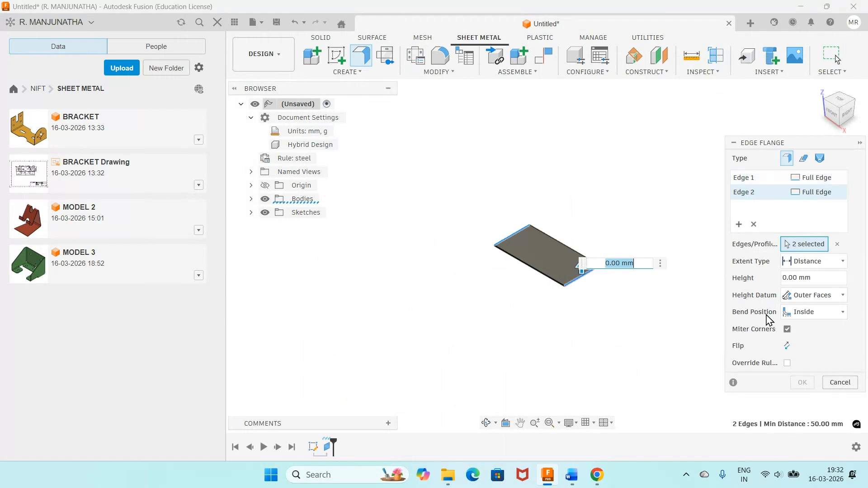
left_click(568, 482)
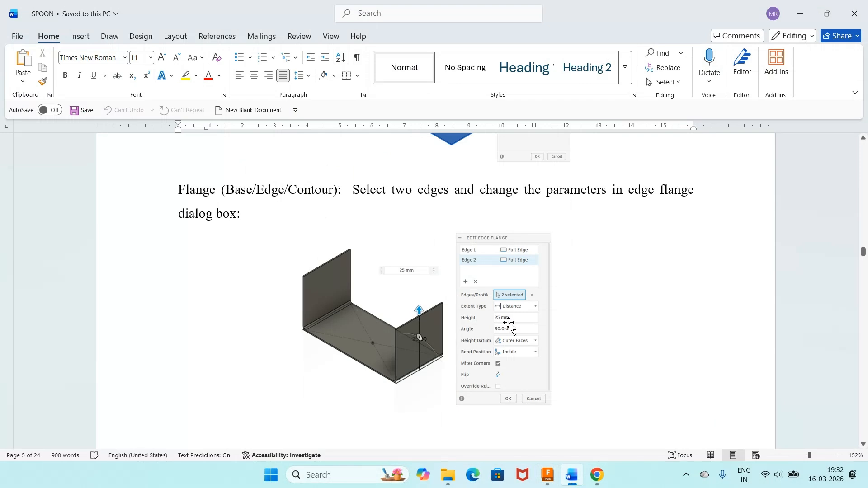
key("alt+Tab")
left_click(823, 277)
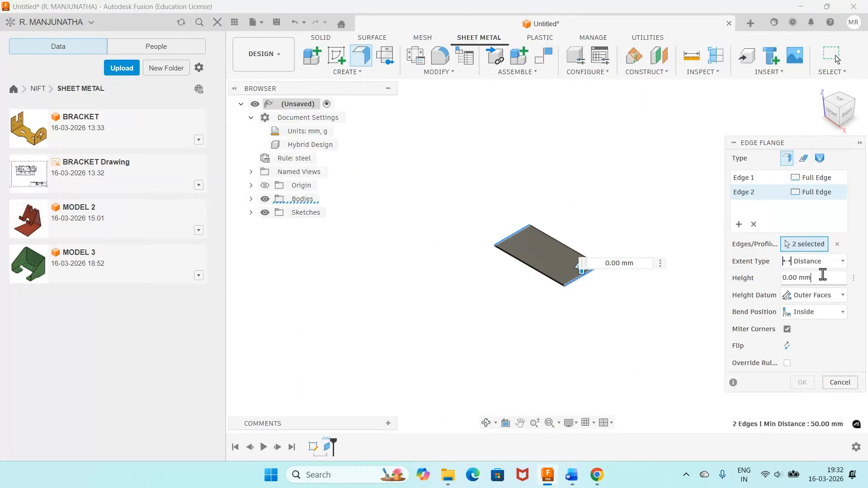
left_click_drag(823, 277, 752, 279)
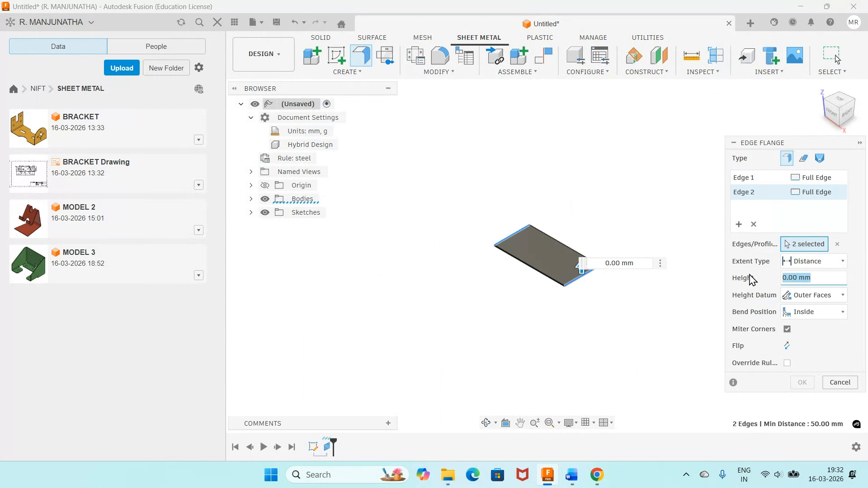
type("25")
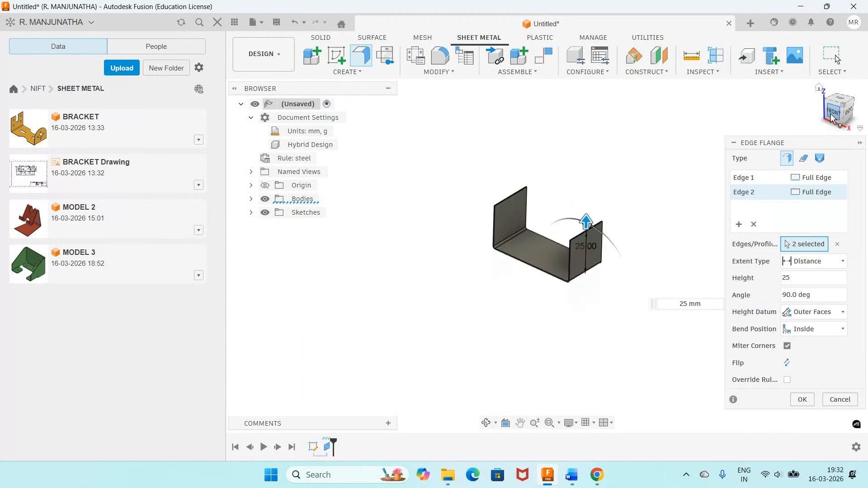
Try the Inner Faces height datum for the flanges in the front view, and restore Outer Faces.
left_click(832, 116)
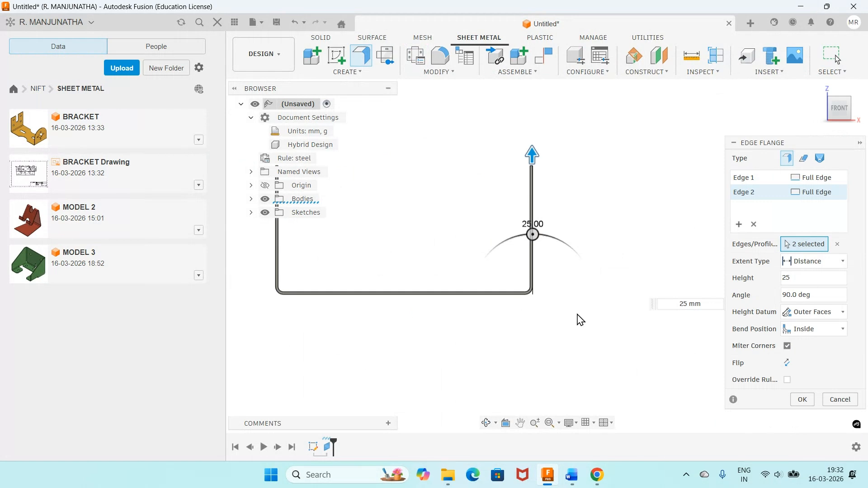
left_click(828, 318)
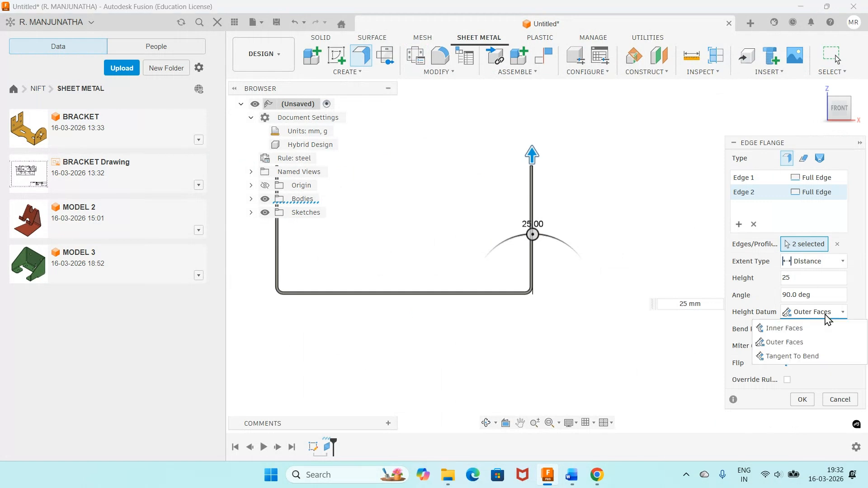
left_click(805, 328)
left_click(819, 318)
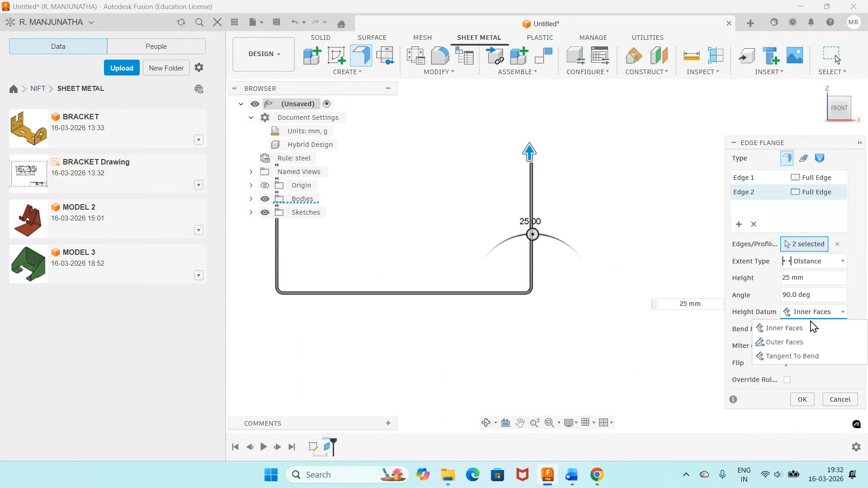
left_click(800, 342)
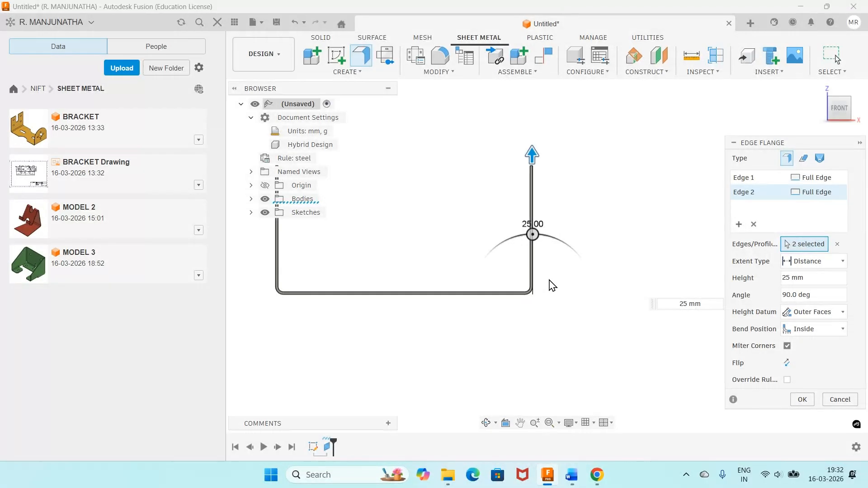
Try the Outside bend position, return it to Inside, and create the two edge flanges.
left_click(824, 330)
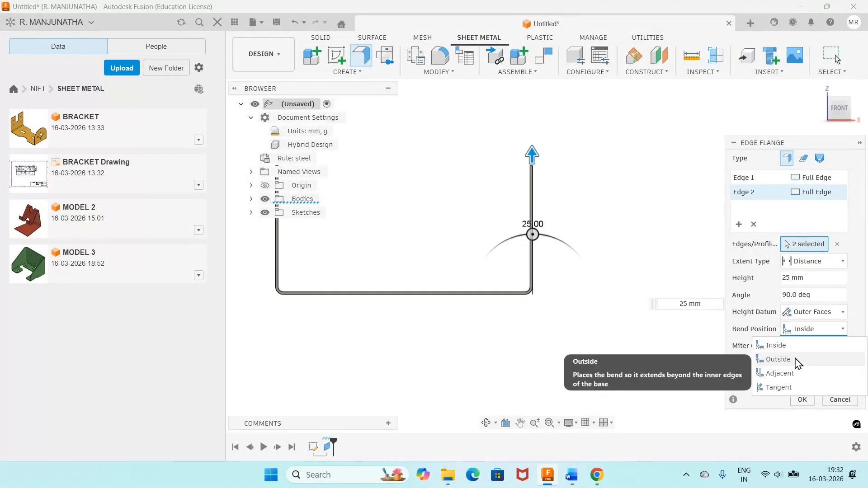
left_click(779, 359)
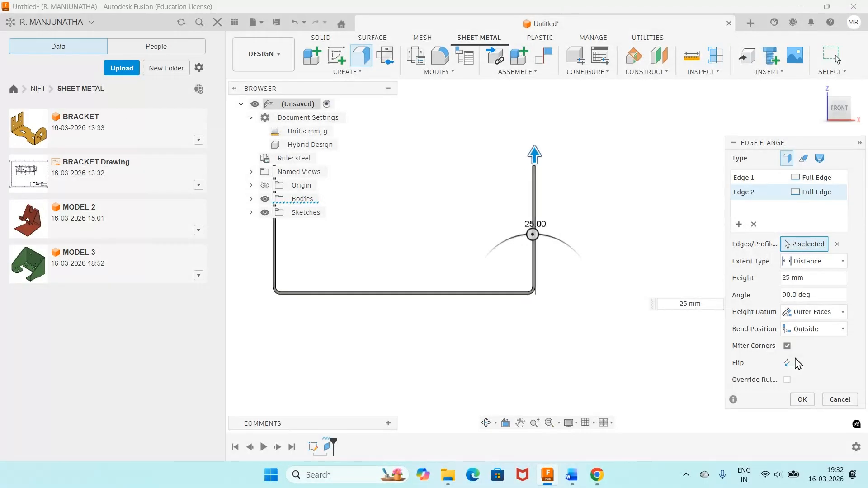
left_click(809, 331)
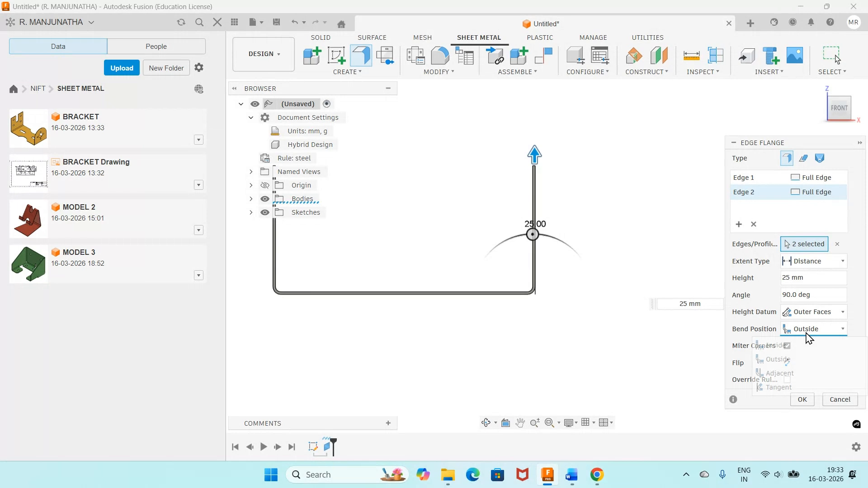
left_click(788, 346)
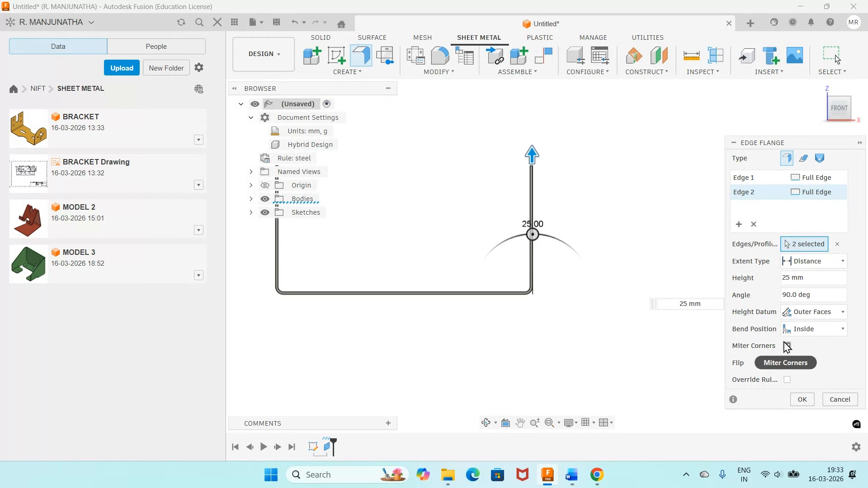
left_click(801, 400)
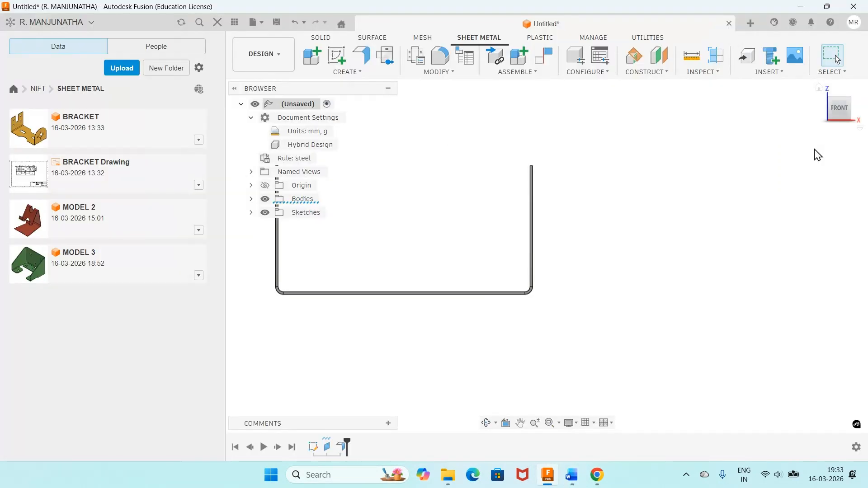
left_click(818, 88)
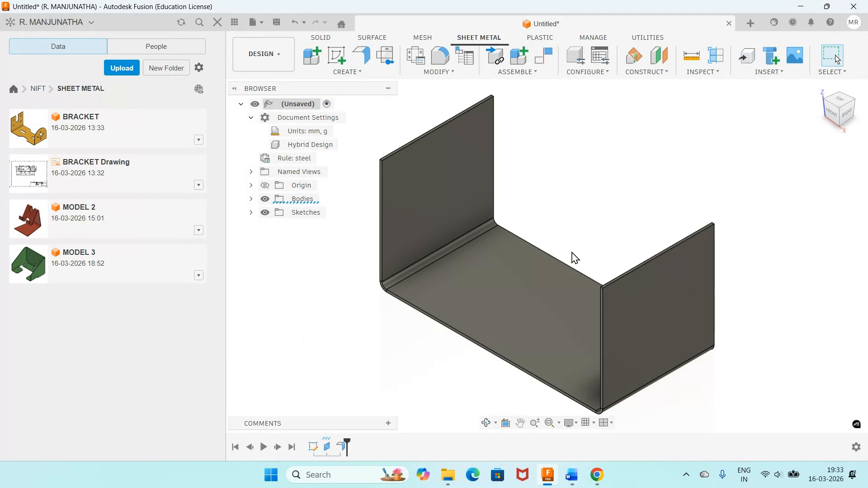
Check the fillet parameters in the Word document, and round both upper corners of one end flange in Fusion with a 12.5 mm fillet.
key("alt+Tab")
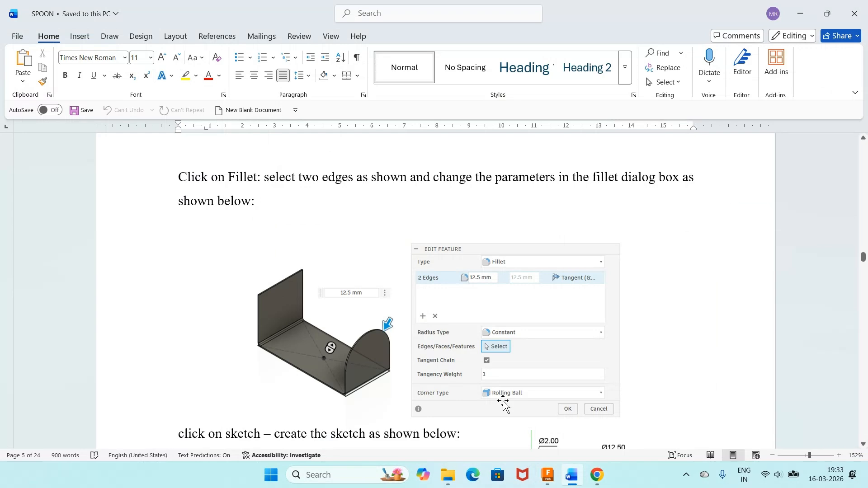
key("alt+Tab")
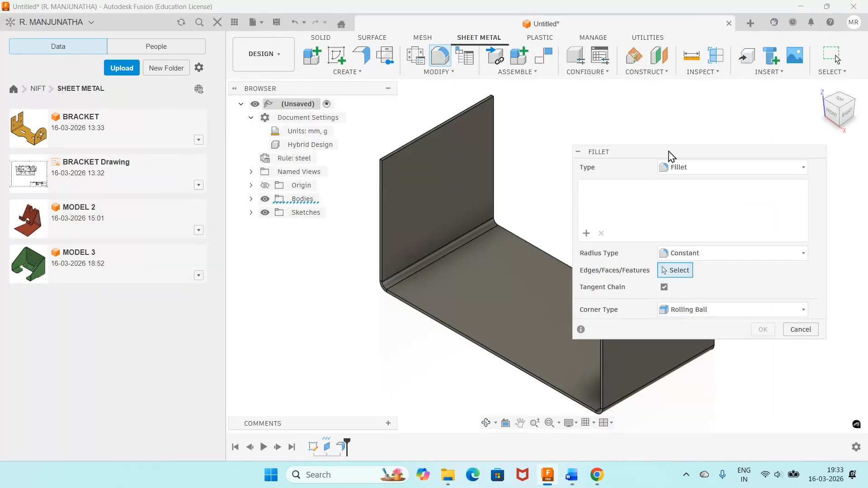
left_click_drag(668, 156, 587, 74)
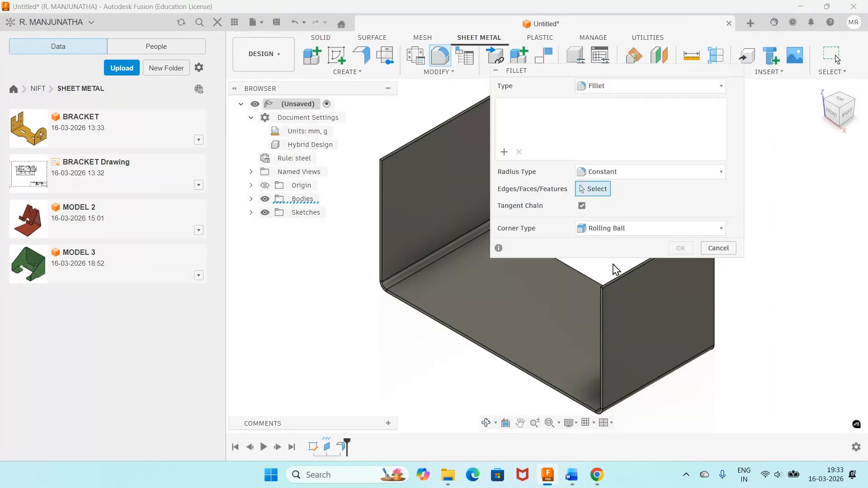
scroll(614, 282, "up", 3)
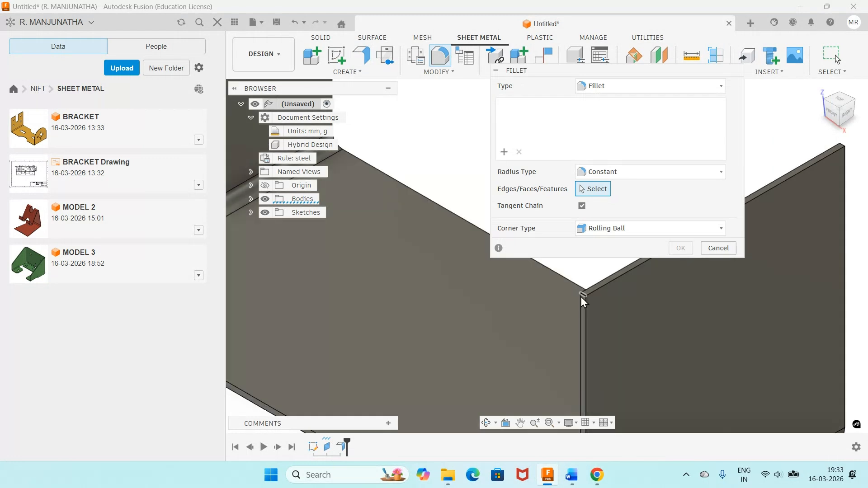
left_click(581, 296)
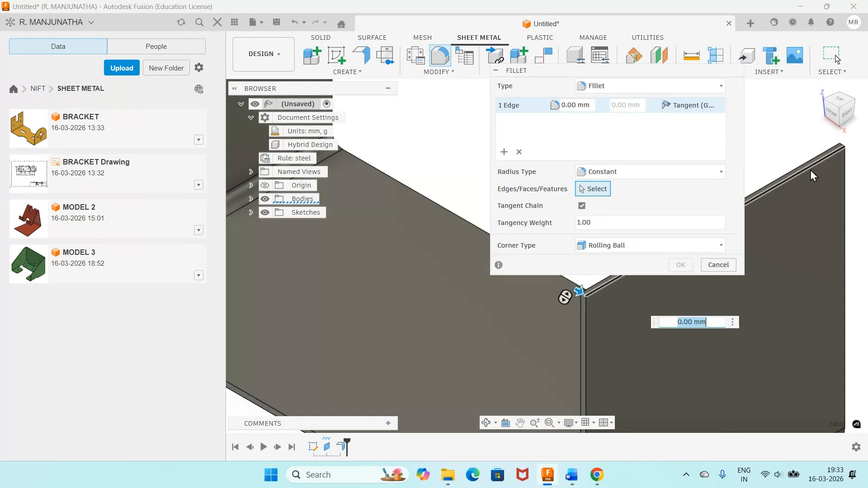
scroll(854, 149, "up", 4)
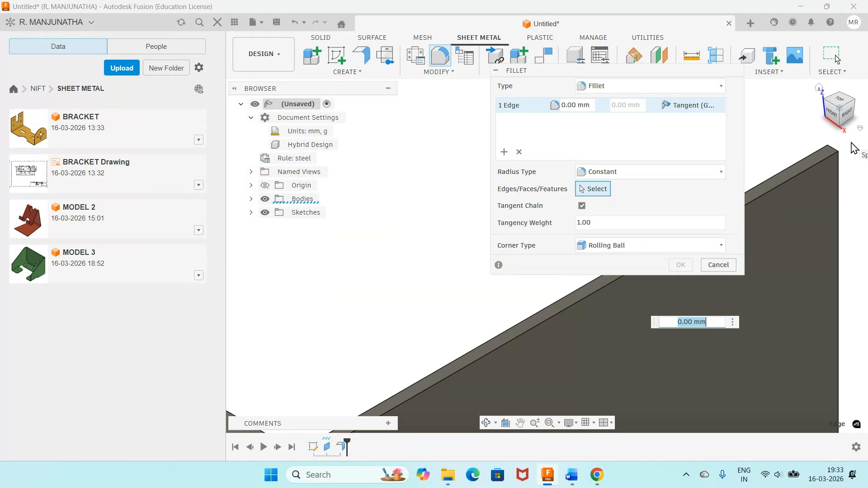
scroll(852, 143, "up", 1)
left_click(834, 154)
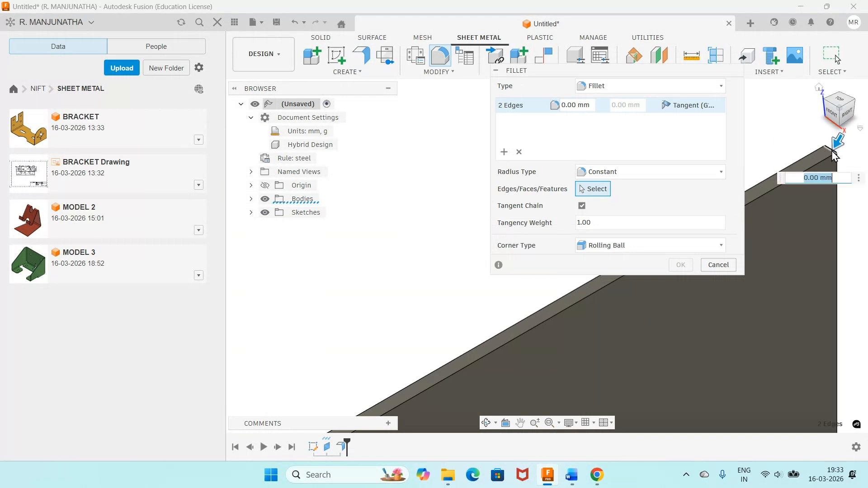
type("1")
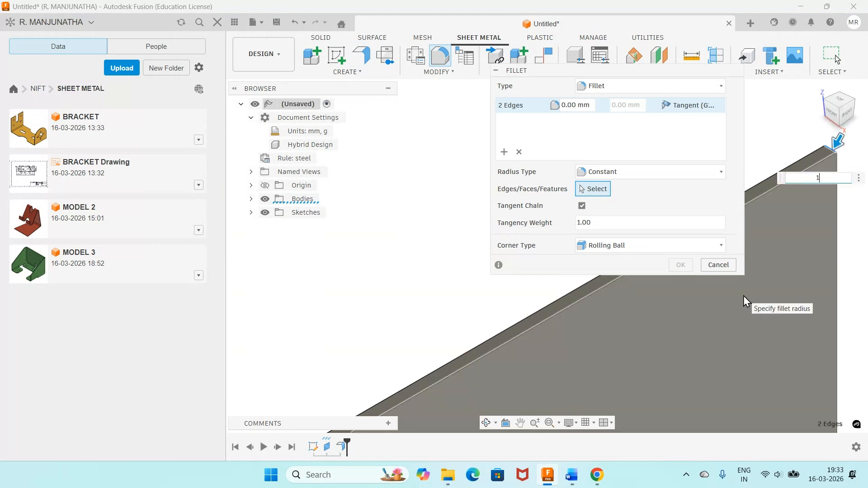
type("2.5")
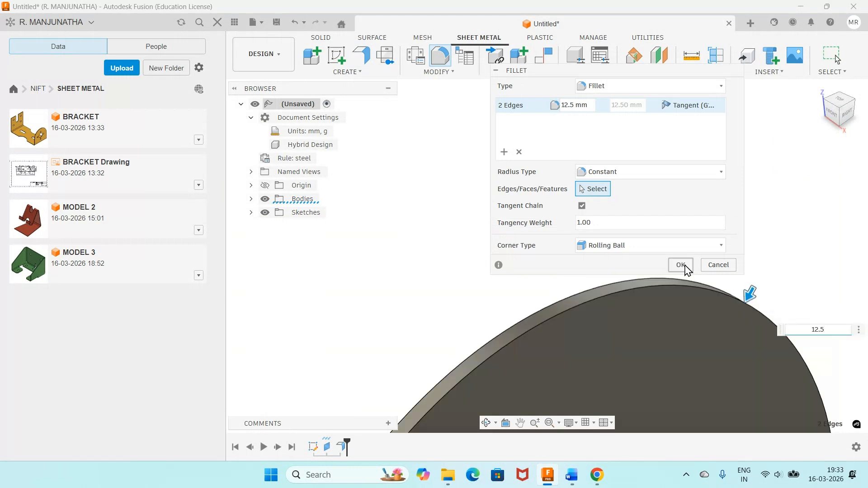
left_click(680, 265)
scroll(701, 278, "down", 3)
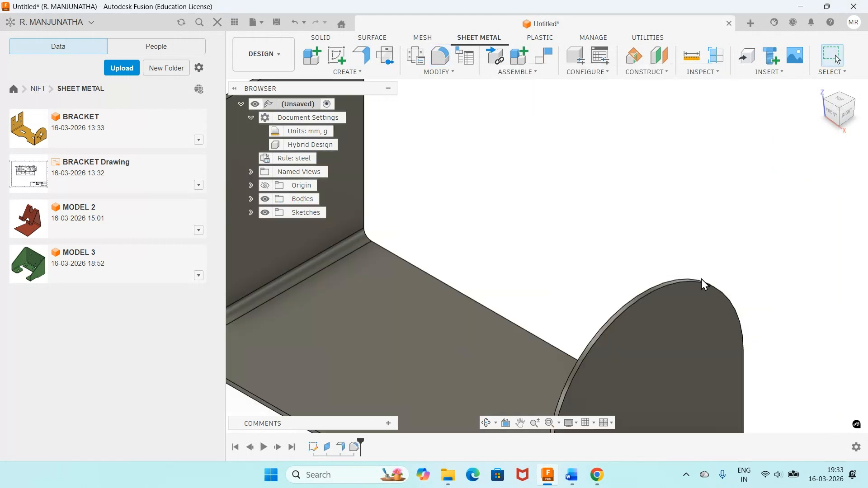
scroll(702, 279, "down", 3)
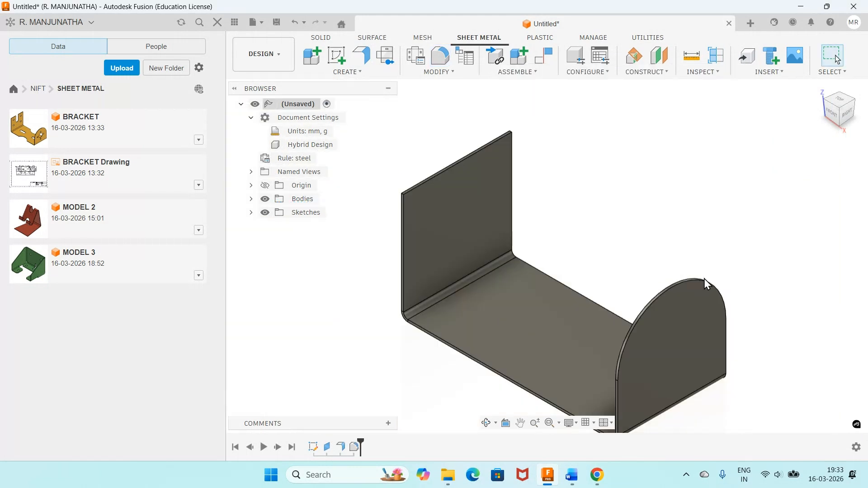
scroll(705, 280, "down", 2)
Look up the hole sketch and its diameters in the Word document, and return to Fusion.
key("alt+Tab")
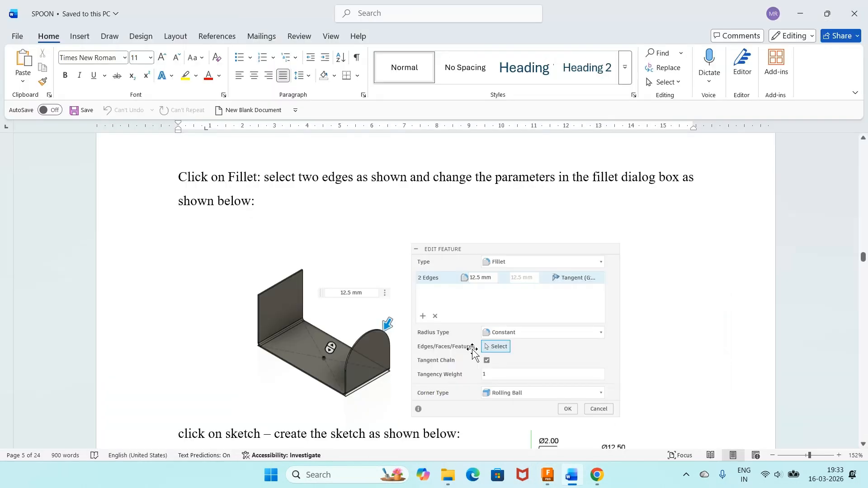
scroll(472, 351, "down", 5)
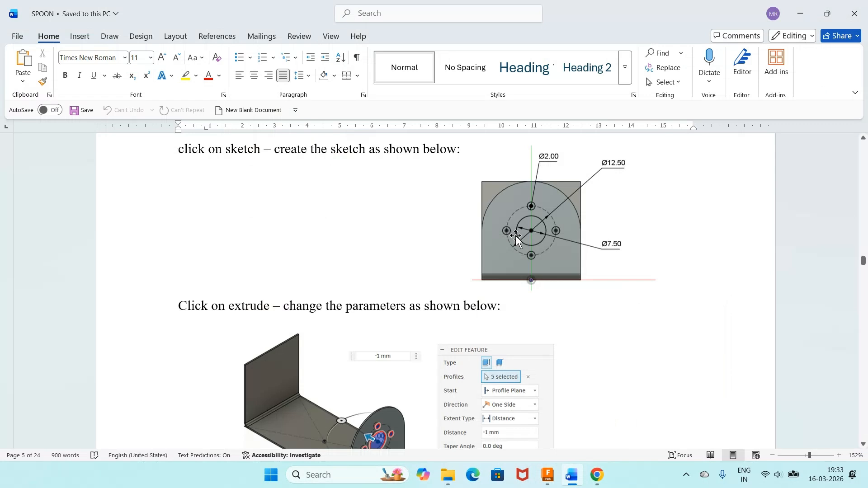
mouse_move(546, 482)
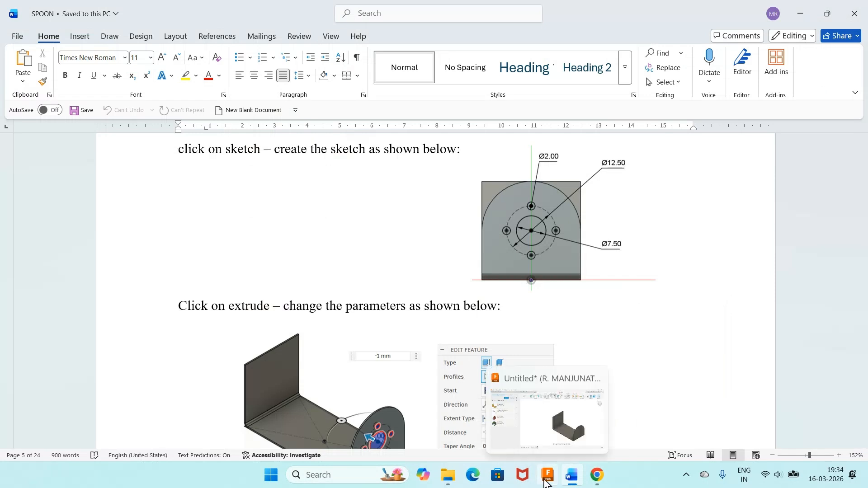
left_click(546, 482)
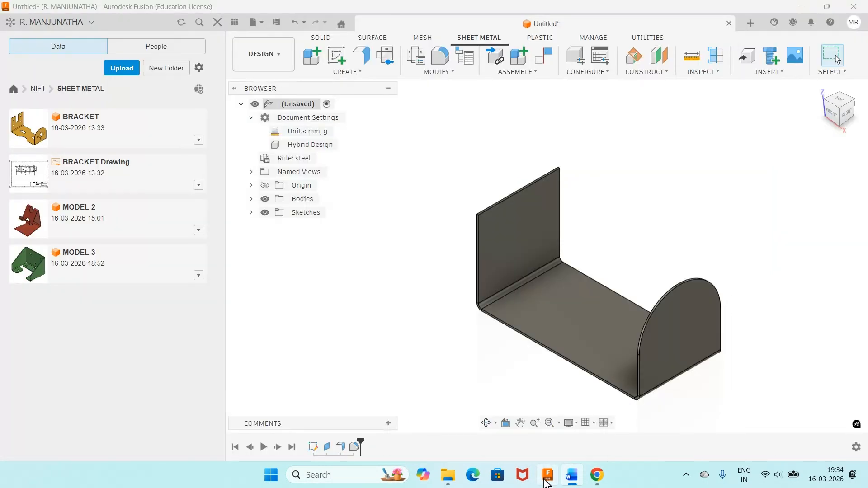
Start a sketch on the rounded flange's outer face and draw a circle about 13 mm in diameter on its vertical centreline.
key("c")
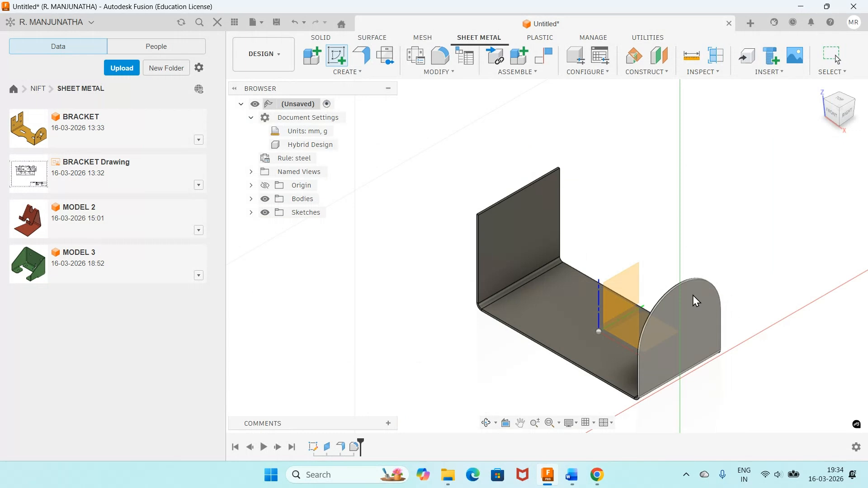
left_click(688, 316)
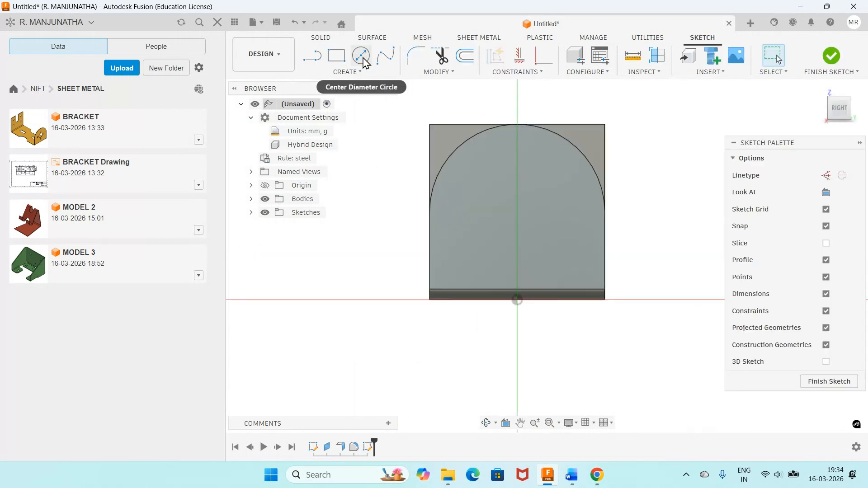
left_click(509, 203)
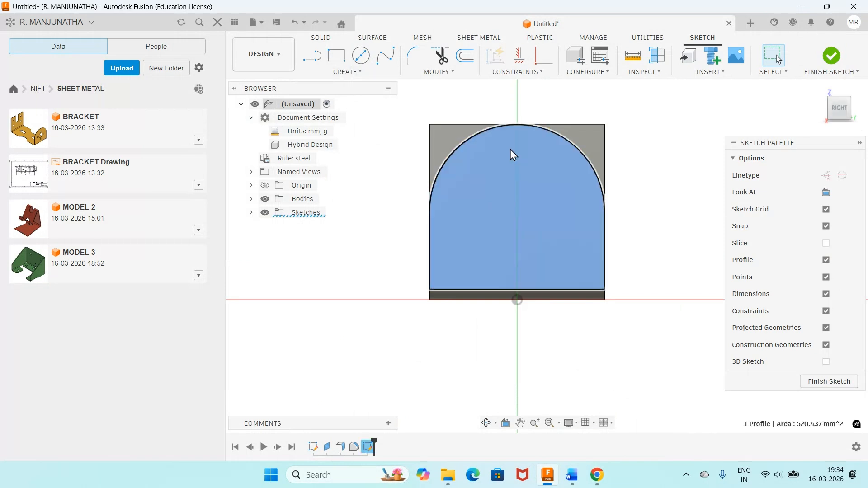
key("c")
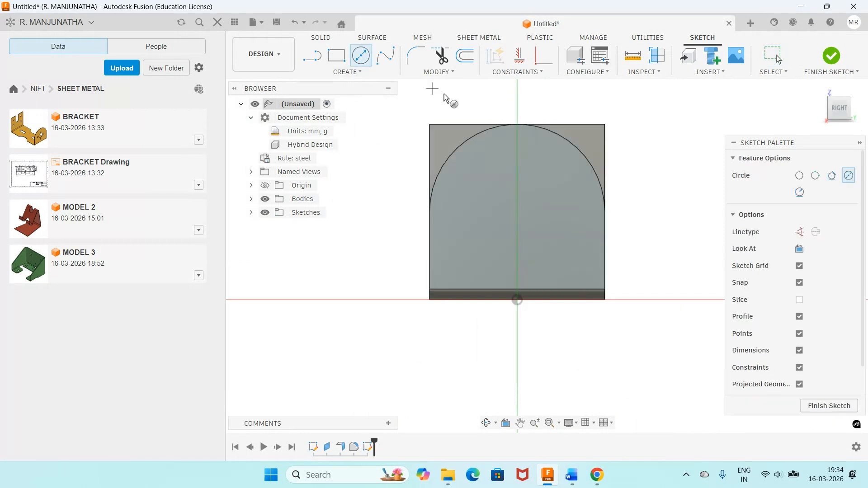
left_click(518, 192)
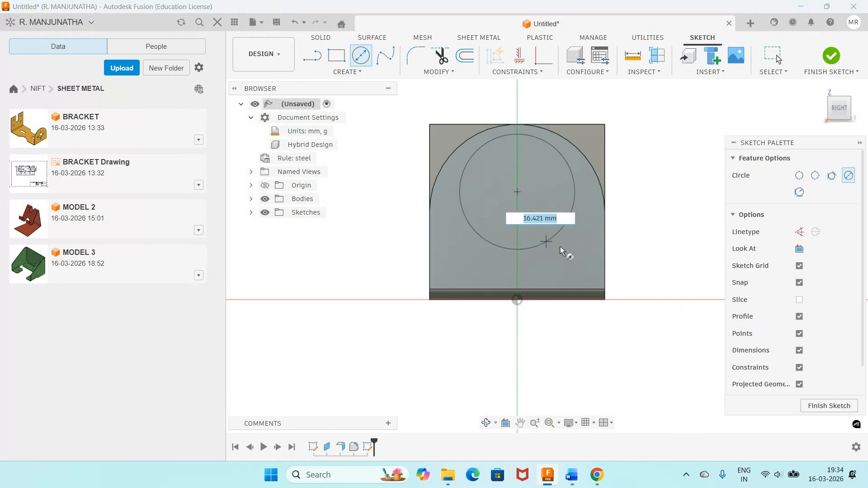
left_click(554, 247)
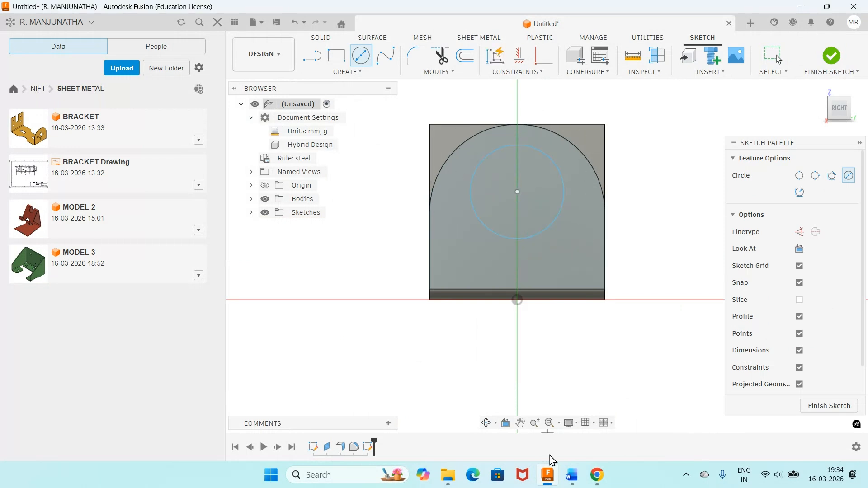
Dimension the circle on the rounded flange to a diameter of 7.5 mm.
mouse_move(571, 474)
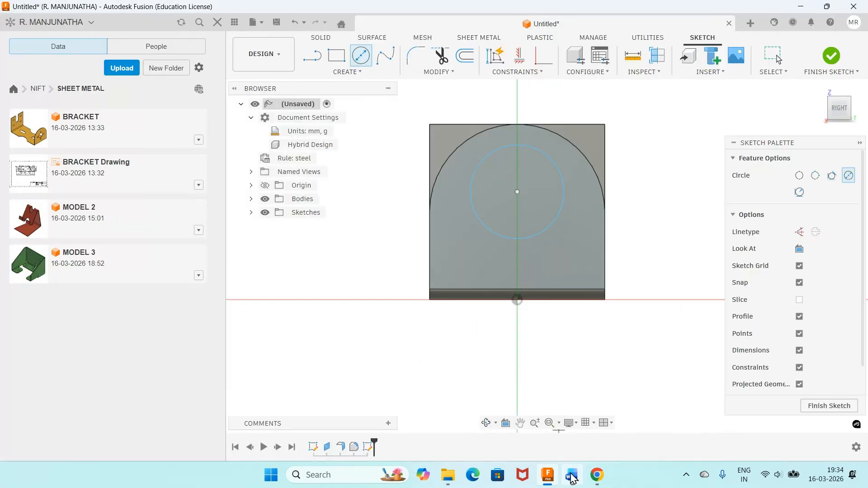
left_click(549, 475)
left_click(549, 474)
key("d")
left_click(554, 233)
left_click(642, 268)
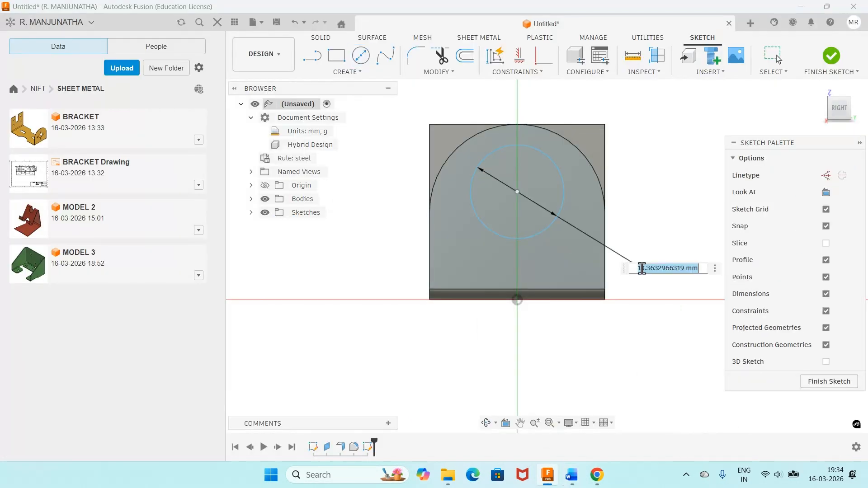
type("7.5")
key("Return")
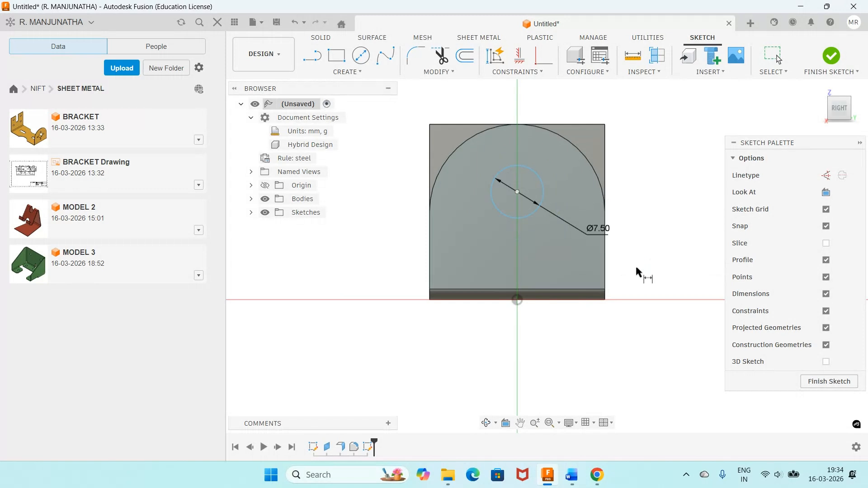
Make the 7.5 mm circle concentric with the flange's rounded upper edge.
left_click(515, 71)
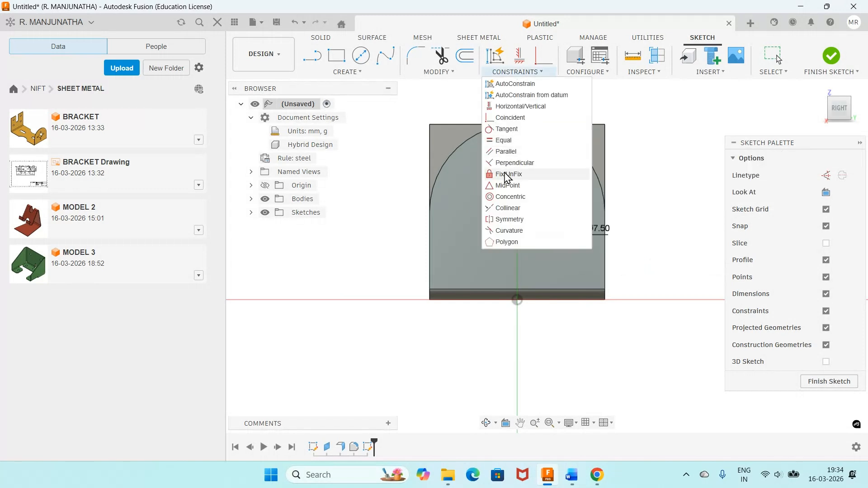
left_click(507, 196)
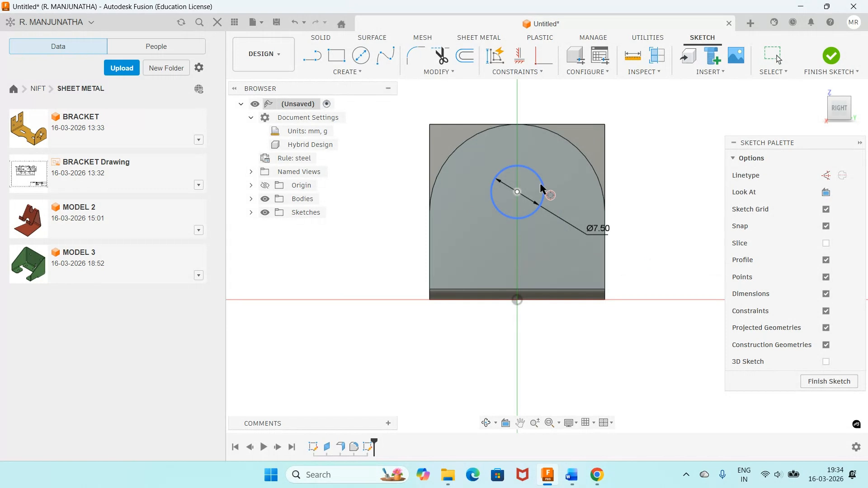
left_click(543, 191)
left_click(581, 154)
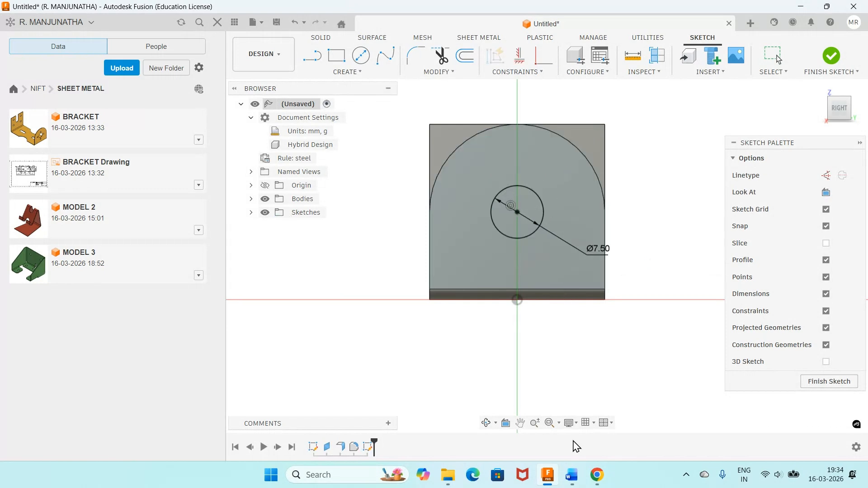
Check the hole sketch's diameters in the Word document and return to the Fusion sketch.
left_click(572, 477)
left_click(572, 478)
left_click(547, 475)
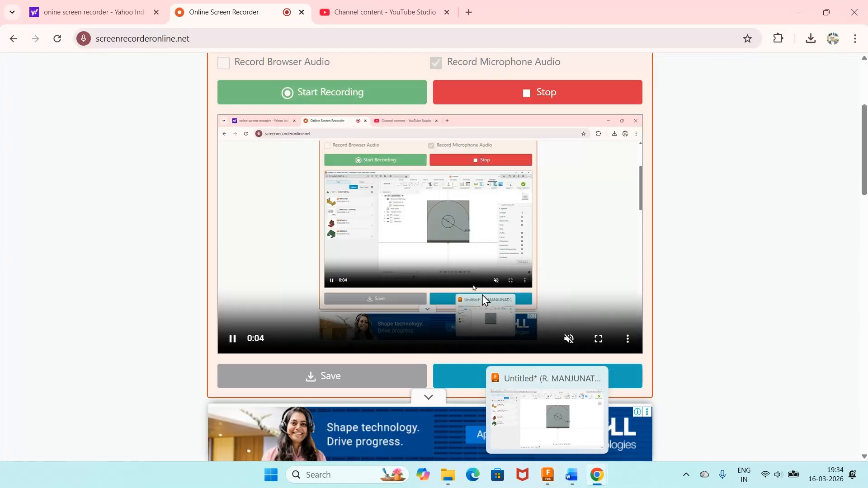
mouse_move(572, 474)
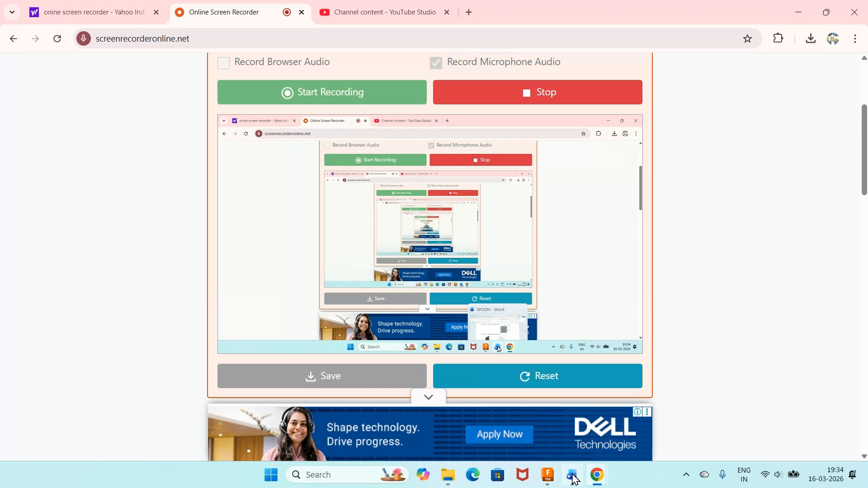
left_click(573, 476)
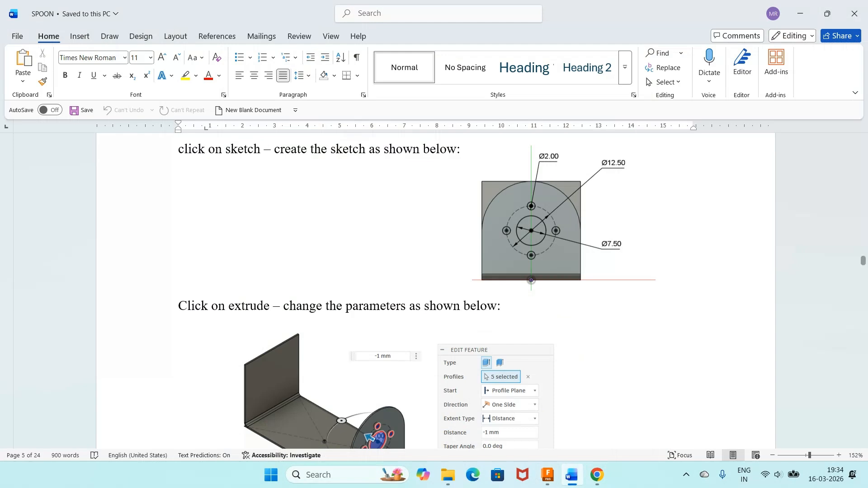
key("alt+Tab")
Draw a construction circle beside the flange and dimension its diameter to 12.5 mm.
key("c")
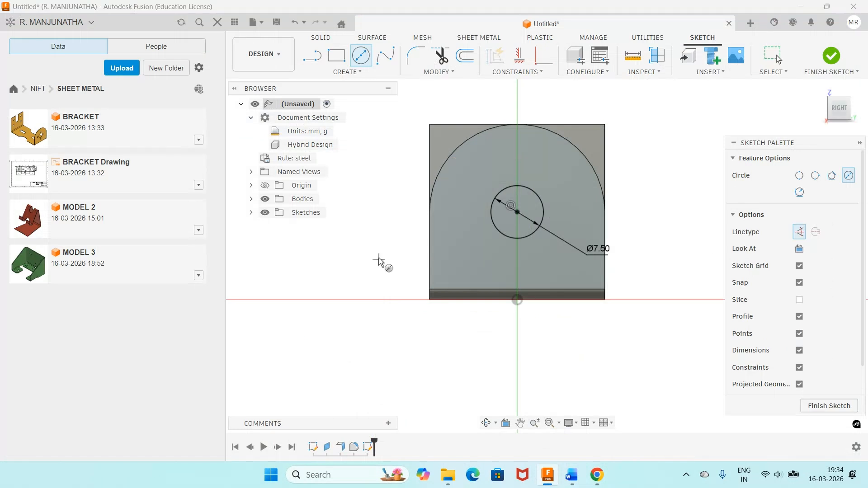
left_click(371, 247)
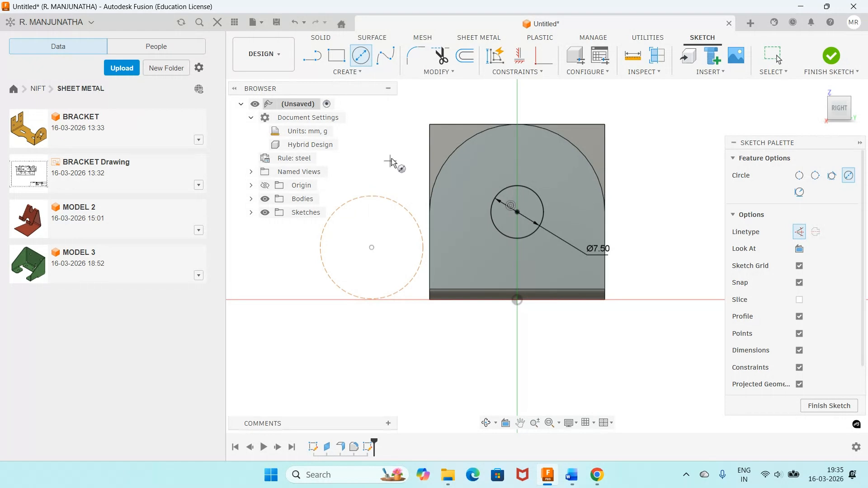
key("d")
left_click(381, 197)
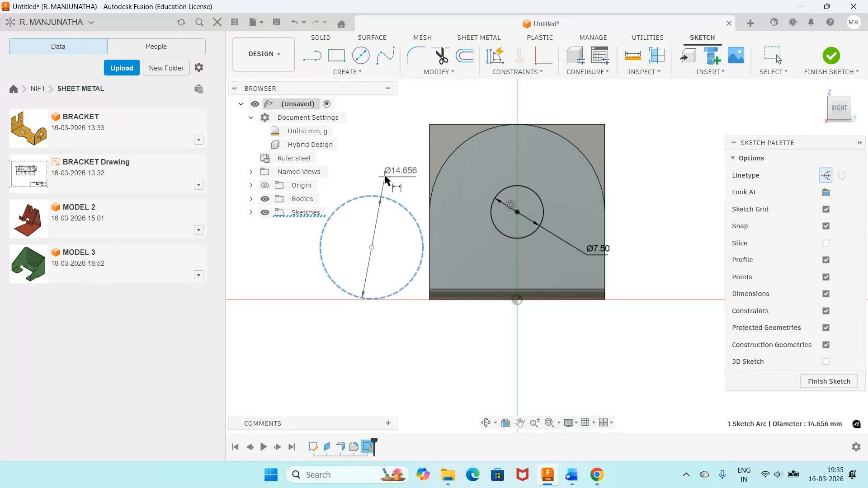
left_click(385, 178)
type("12.5")
key("Return")
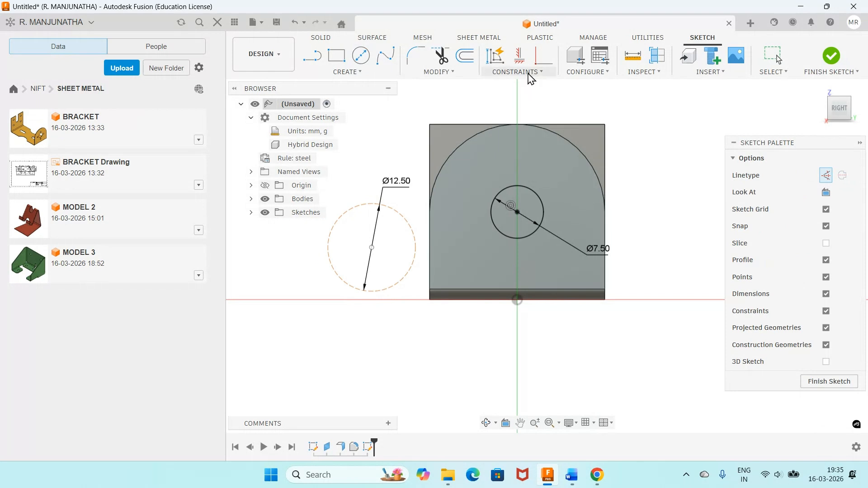
Make the 12.5 mm construction circle concentric with the 7.5 mm hole circle.
left_click(529, 75)
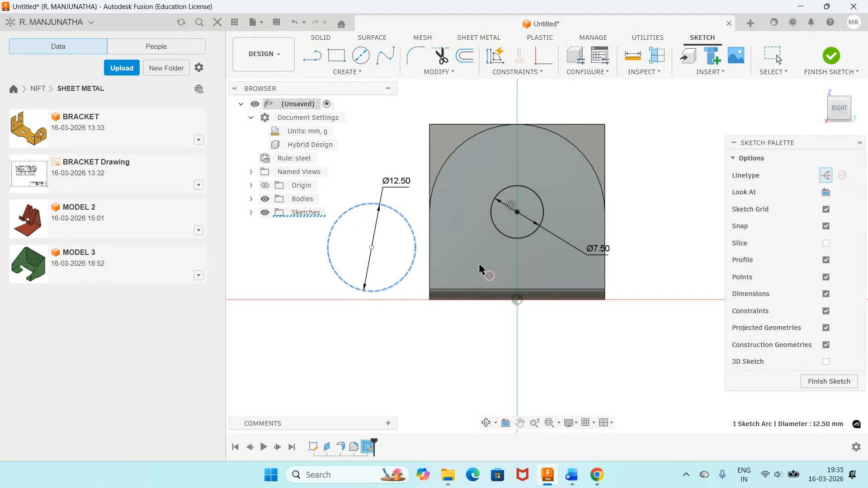
left_click(500, 232)
scroll(511, 217, "up", 3)
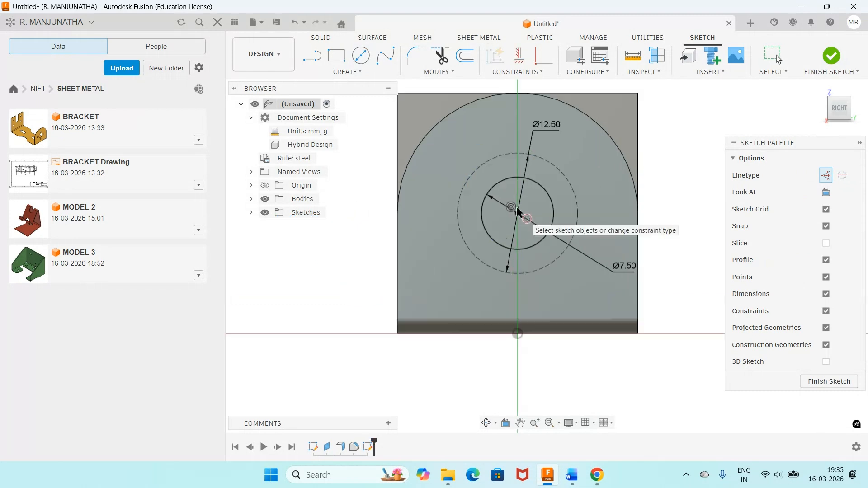
Draw a vertical construction line from the hole's centre up past the 12.5 mm construction circle.
left_click(312, 56)
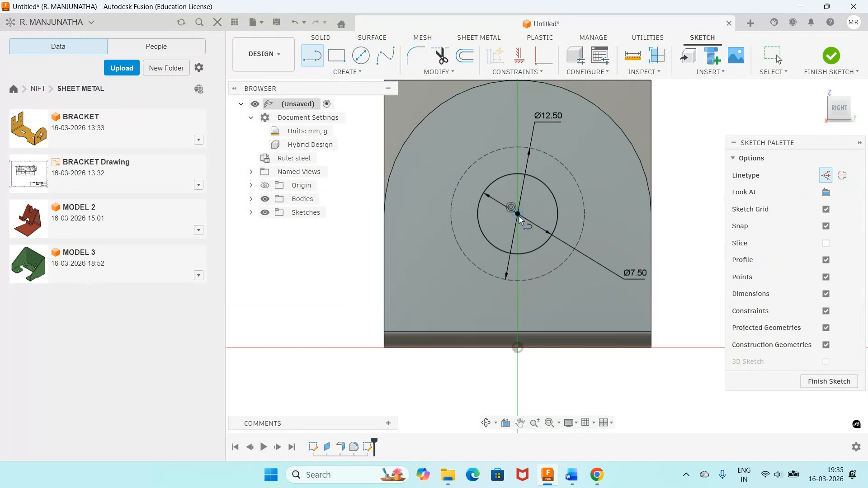
left_click(519, 215)
left_click(517, 129)
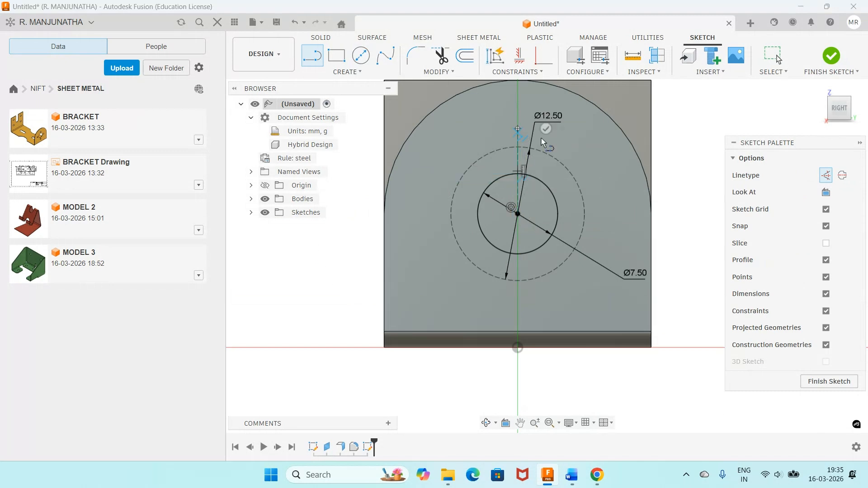
key("Escape")
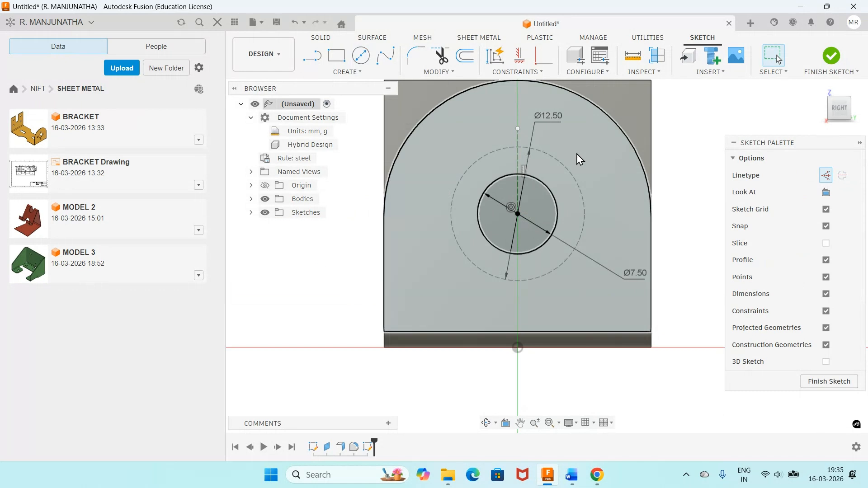
Place a sketch point where the vertical construction line crosses the top of the 12.5 mm construction circle.
left_click(360, 72)
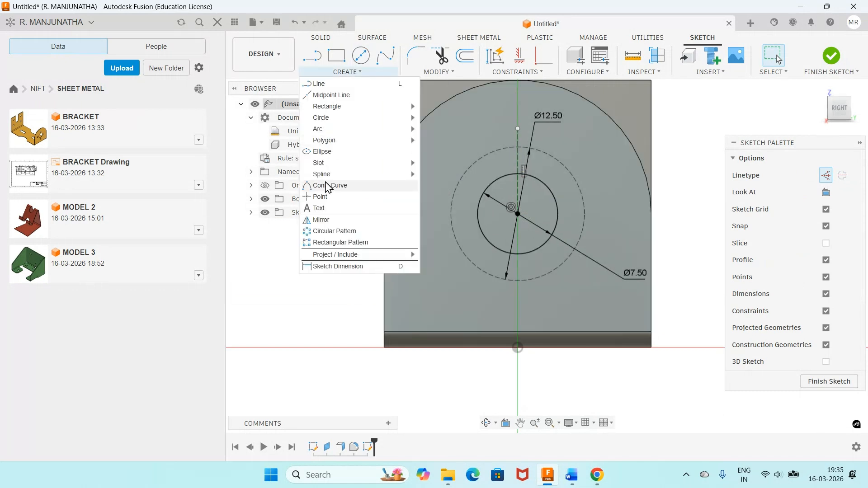
left_click(320, 196)
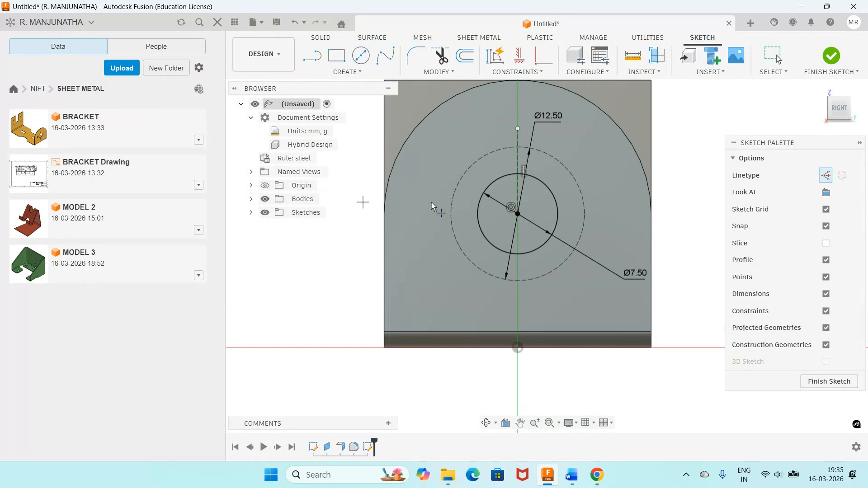
scroll(516, 147, "up", 3)
left_click(516, 149)
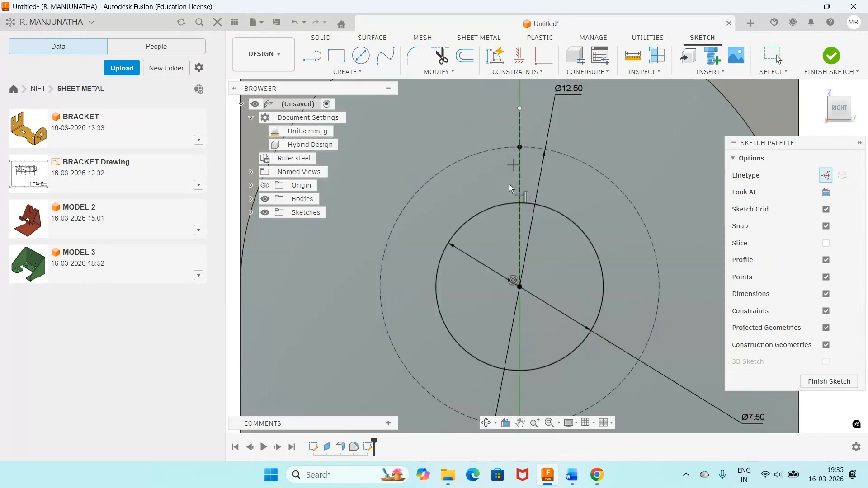
scroll(495, 215, "down", 5)
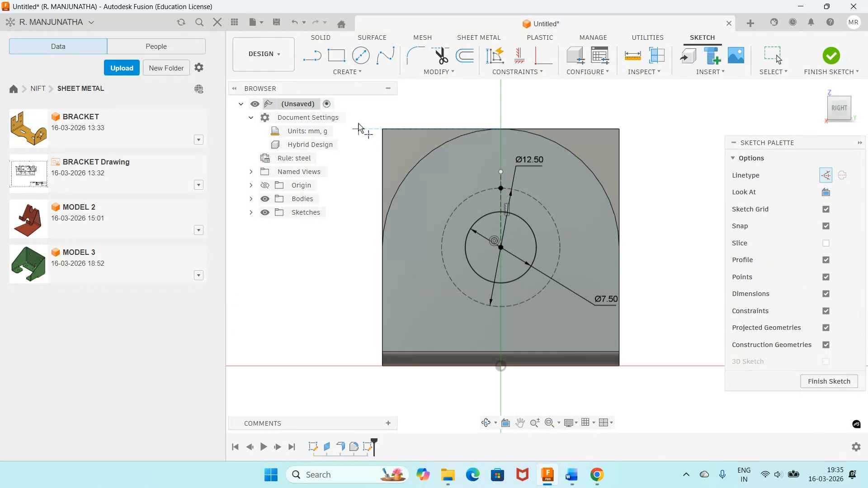
Draw a circle about 6.6 mm in diameter centred on the sketch point, and convert it from construction to normal geometry.
left_click(361, 58)
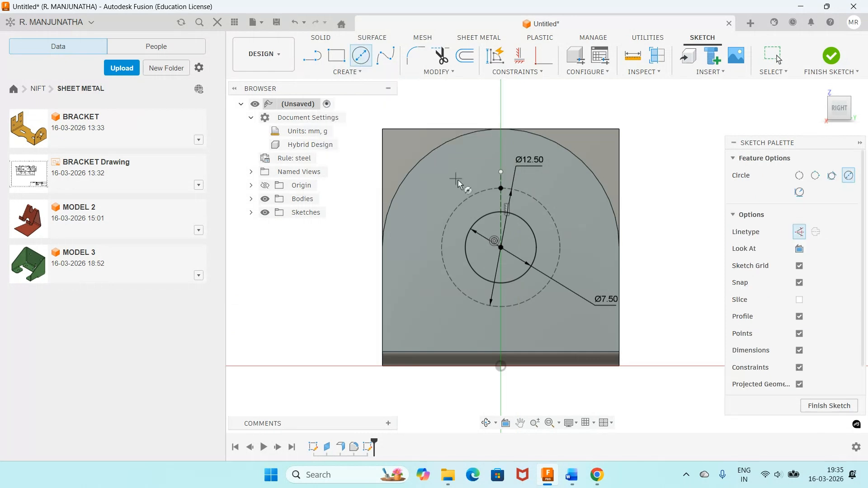
left_click(501, 188)
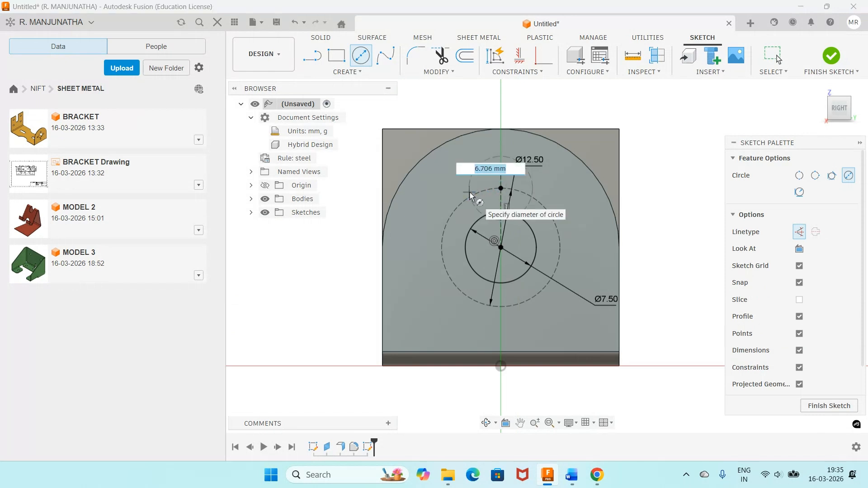
key("Escape")
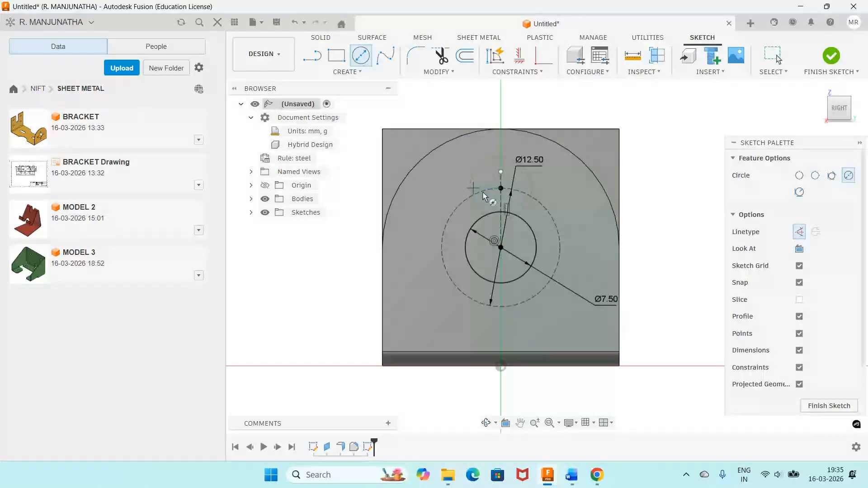
key("Escape")
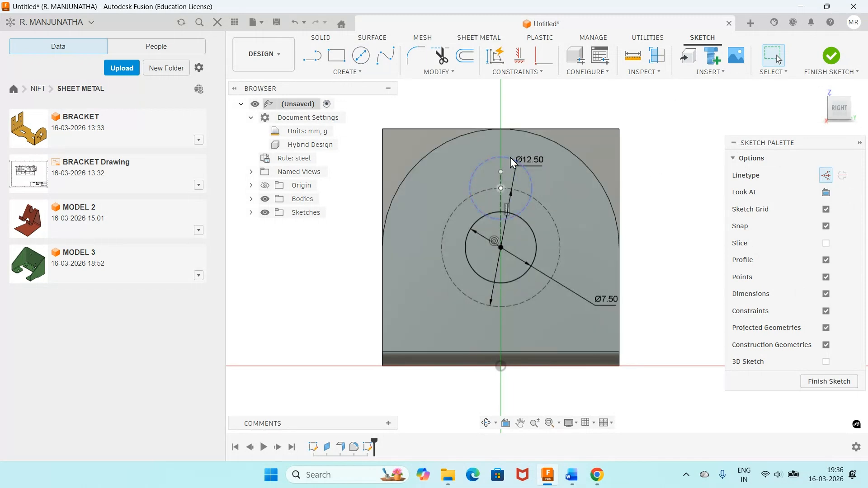
left_click(499, 163)
left_click(827, 216)
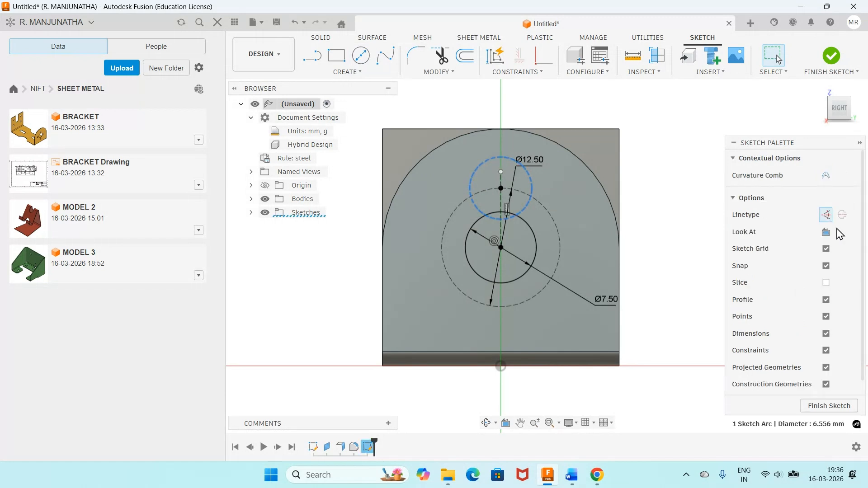
left_click(827, 218)
scroll(634, 155, "up", 1)
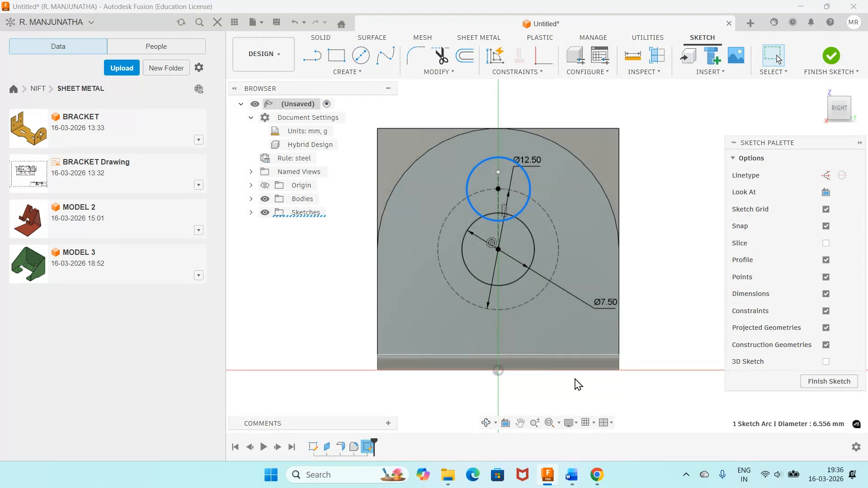
Check the hole size in the Word reference and set the small upper circle's diameter to 2 mm in Fusion.
key("alt+Tab")
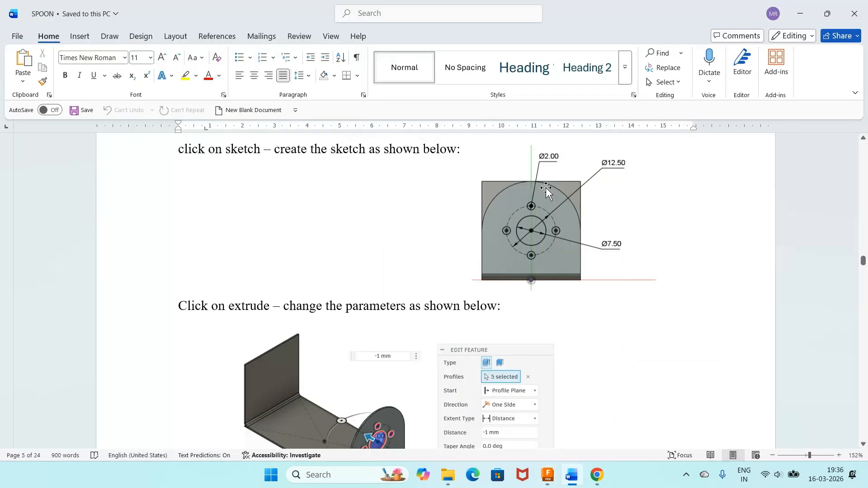
left_click(553, 478)
key("d")
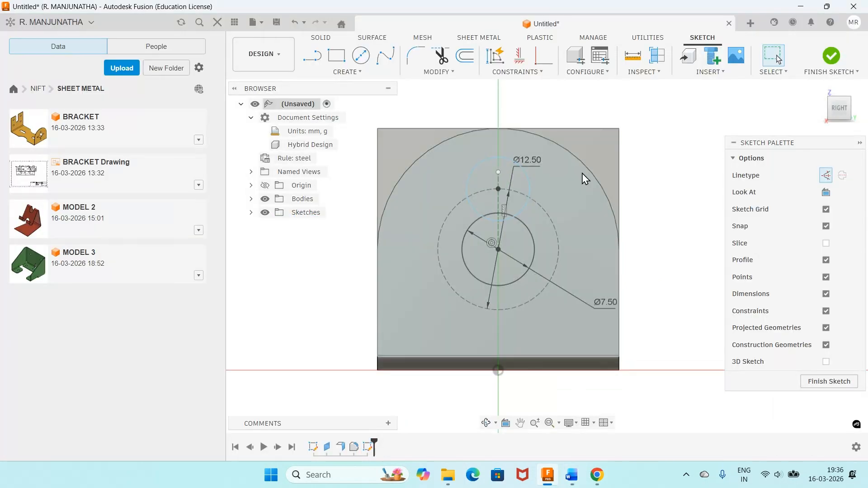
left_click(512, 176)
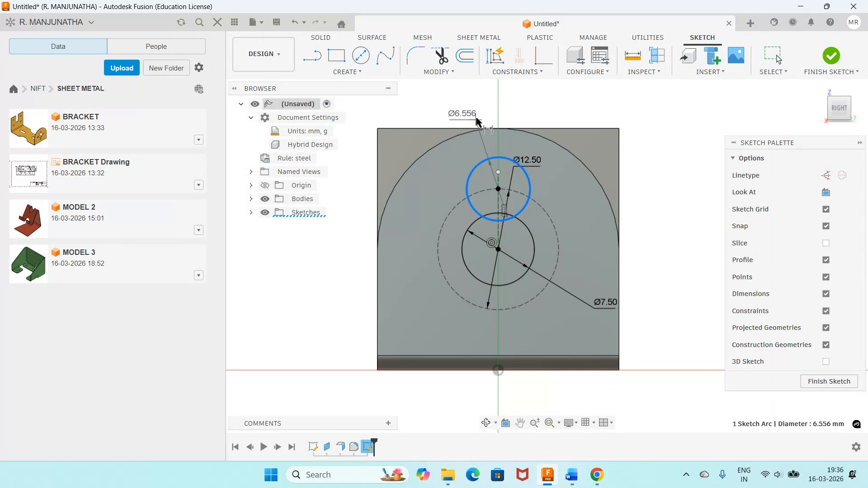
left_click(474, 153)
type("2")
key("Return")
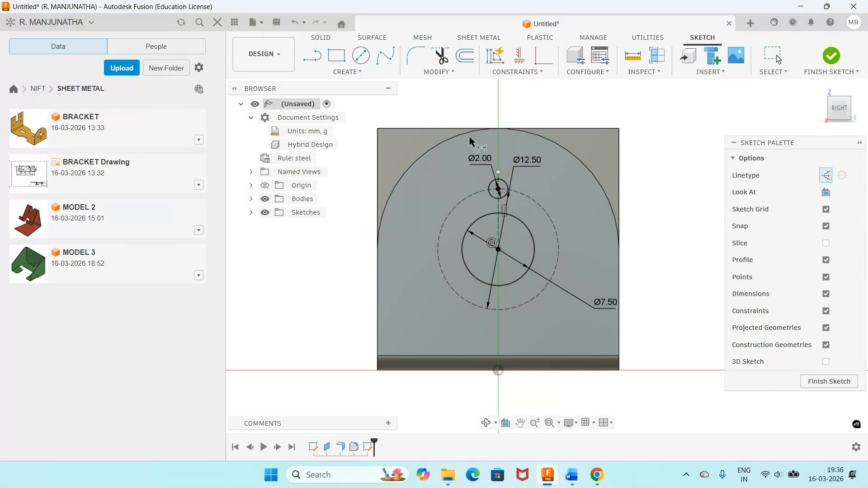
Create a full circular pattern of four 2 mm circles around the 7.5 mm hole's centre, and finish the sketch.
left_click(326, 73)
left_click(333, 231)
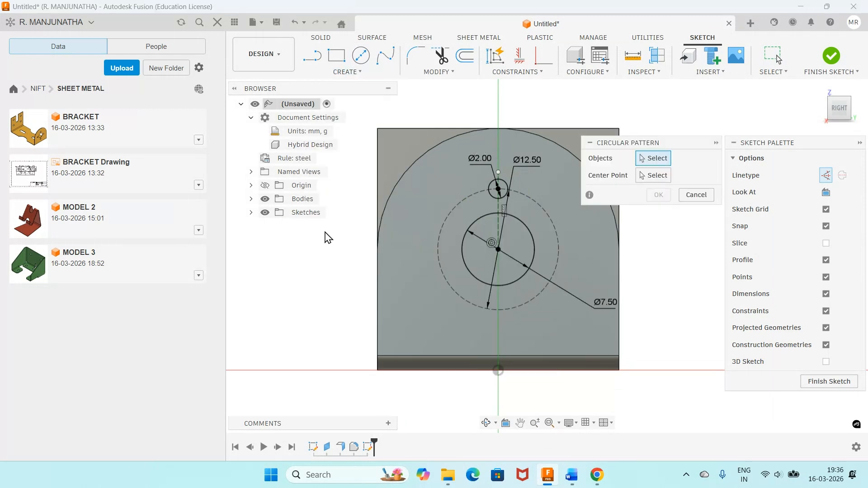
left_click(490, 190)
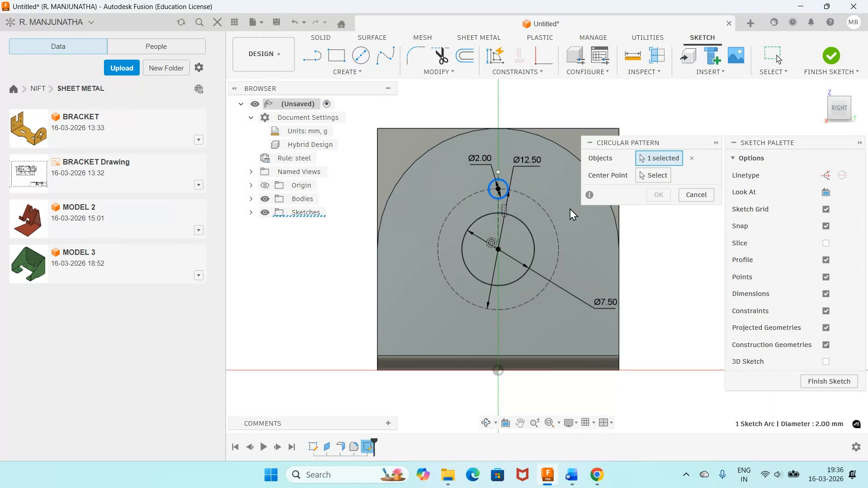
left_click(651, 179)
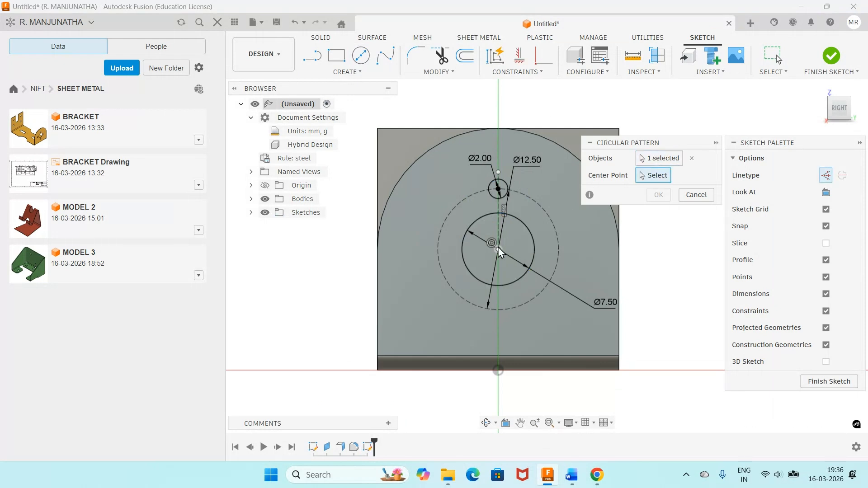
left_click(499, 249)
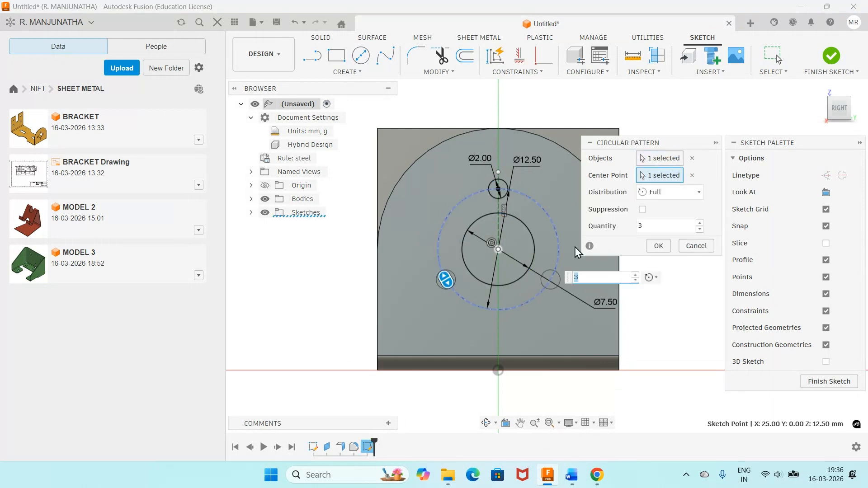
left_click(700, 223)
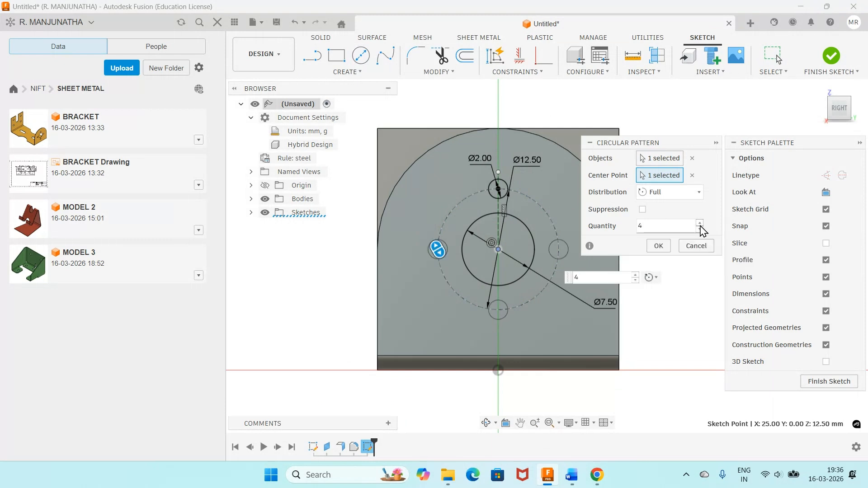
left_click(660, 246)
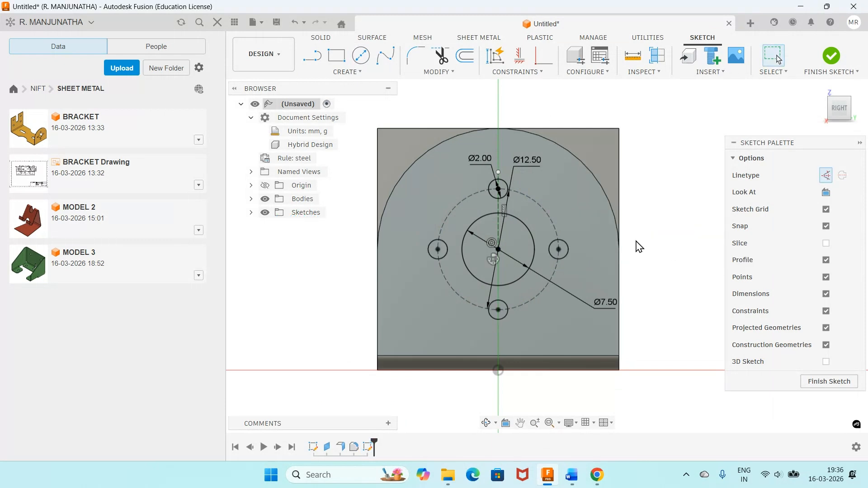
left_click(832, 56)
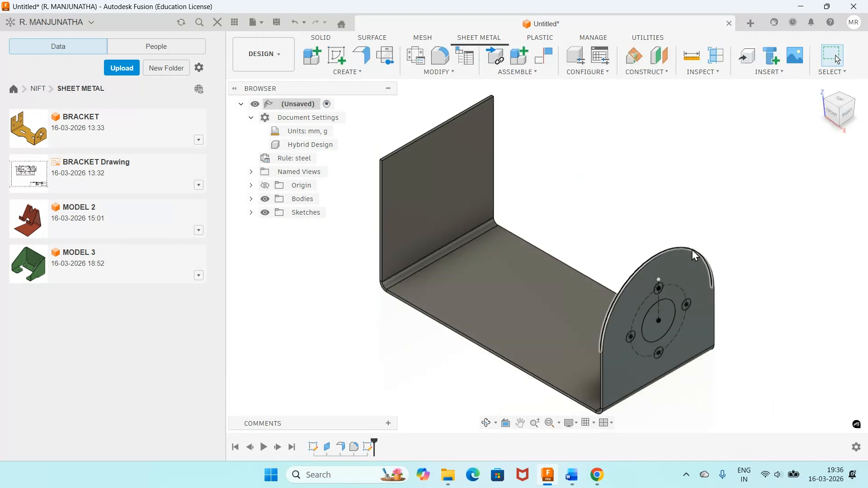
Extrude the central circle and the four small circles by -1 mm as a cut through the rounded flange.
scroll(692, 250, "up", 5)
scroll(687, 260, "down", 3)
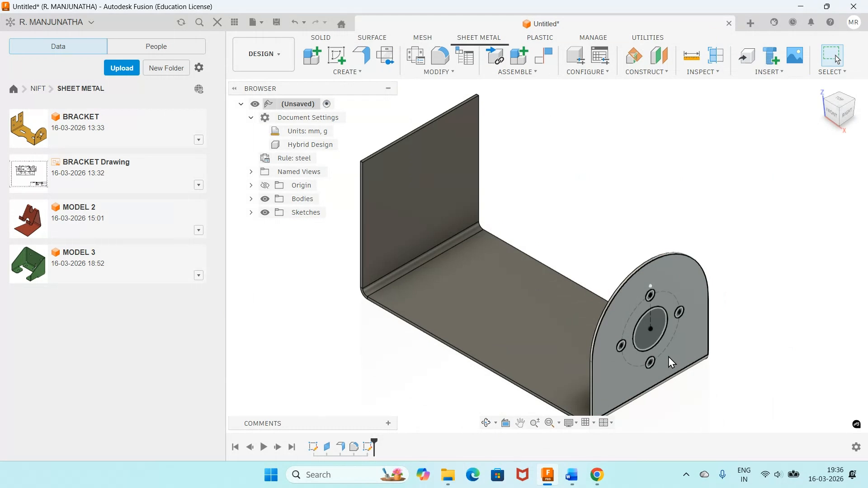
scroll(665, 366, "up", 1)
scroll(664, 370, "up", 3)
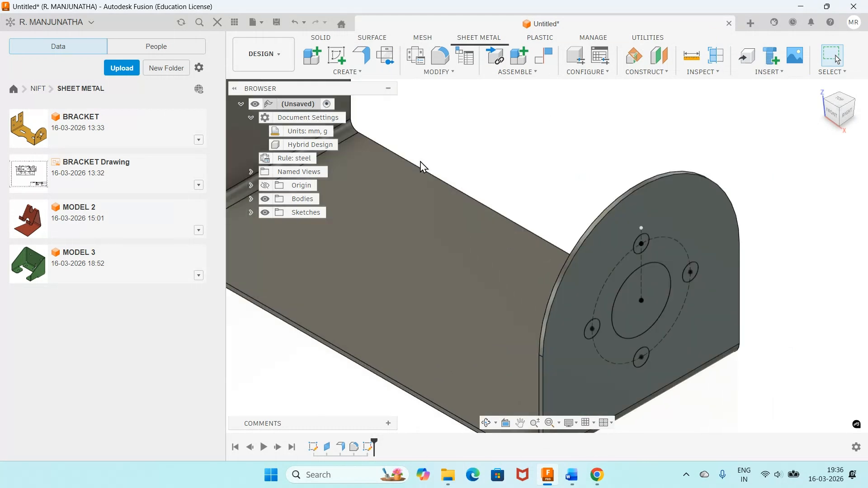
left_click(347, 71)
left_click(319, 172)
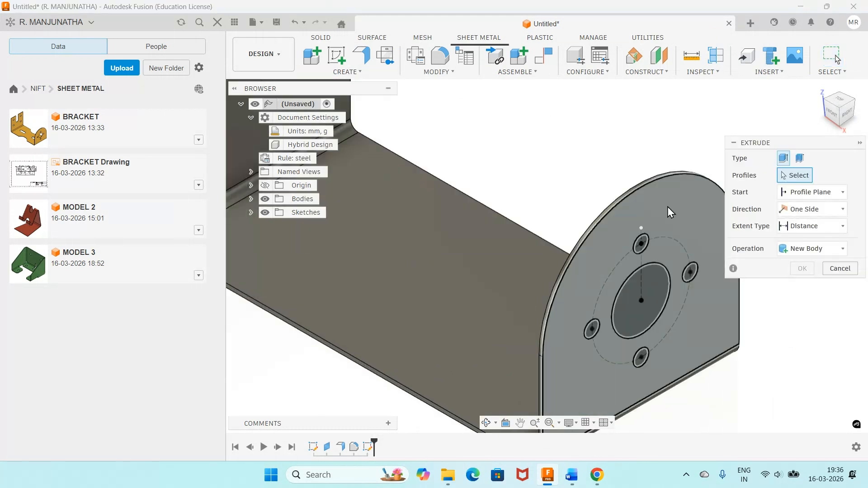
left_click(642, 244)
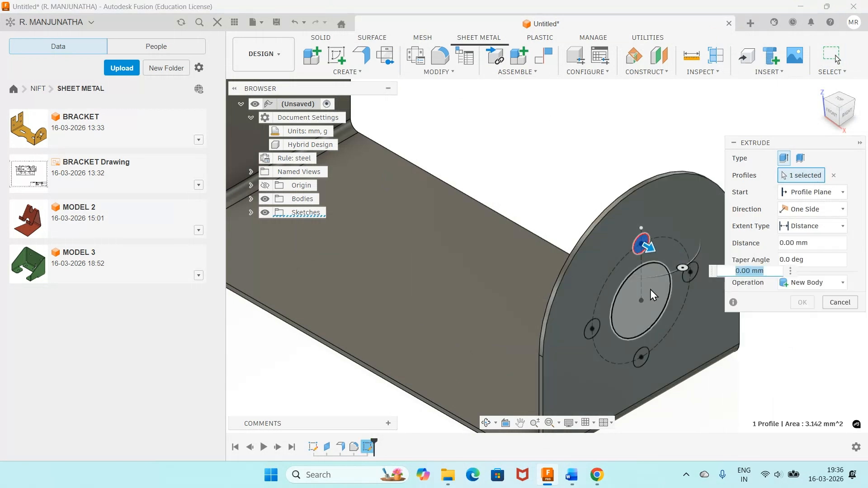
left_click(651, 294)
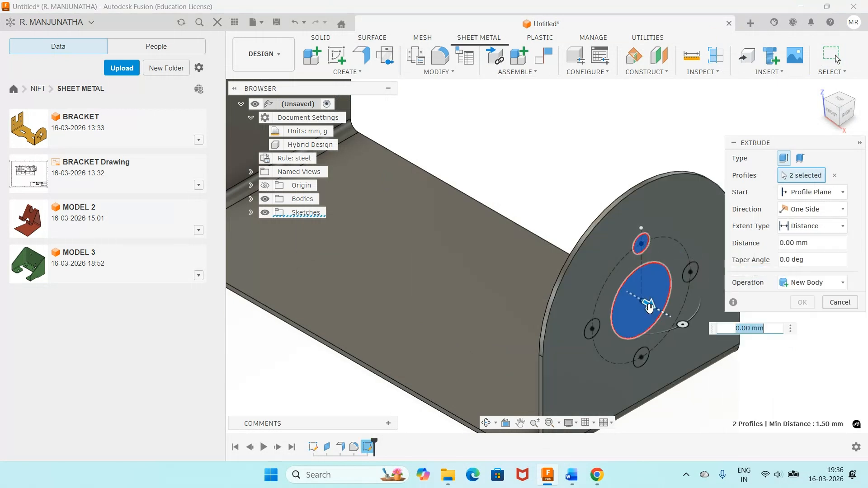
left_click(645, 353)
left_click(689, 271)
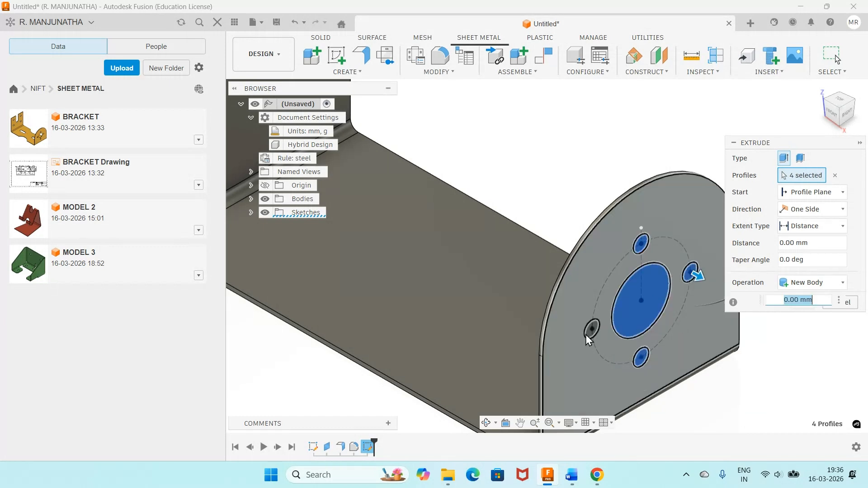
left_click(586, 335)
type("-1")
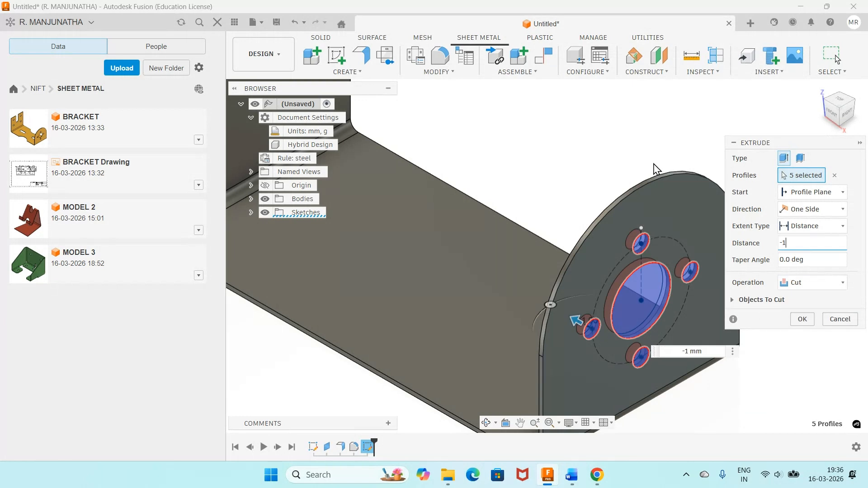
left_click(803, 319)
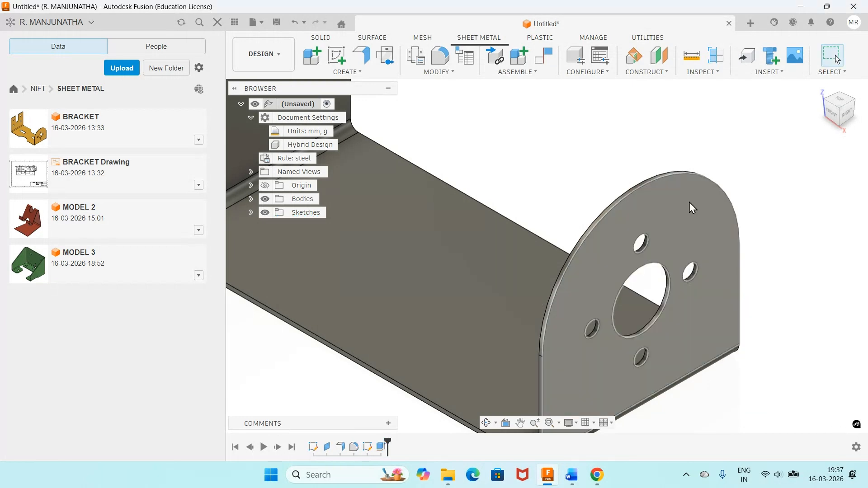
Look up the slot sketch in the Word reference and start a sketch on the rectangular flange's inner face in Fusion.
scroll(692, 207, "down", 3)
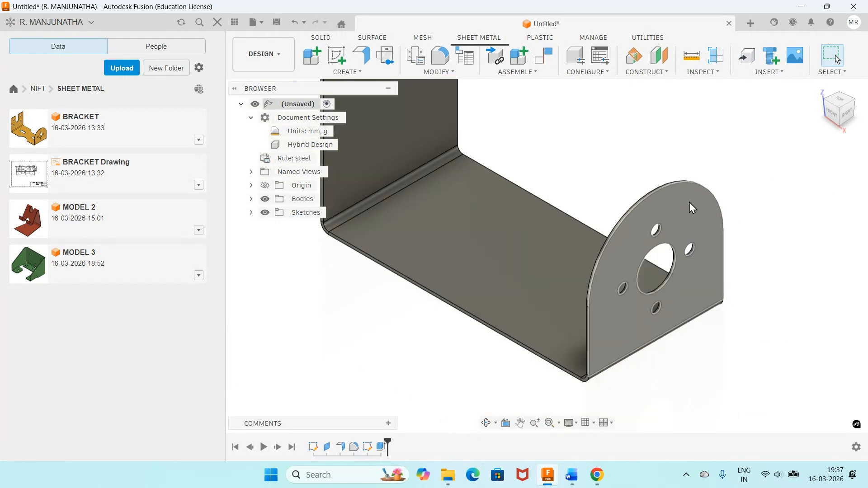
scroll(690, 203, "down", 2)
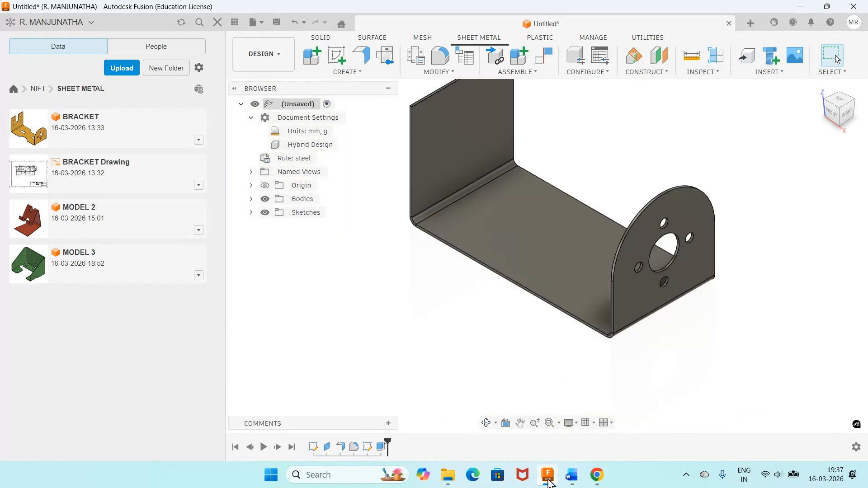
left_click(572, 475)
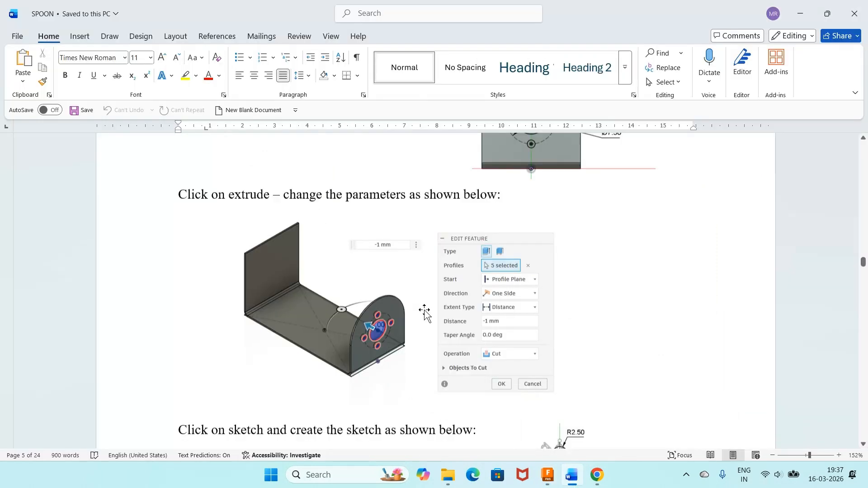
scroll(535, 313, "down", 4)
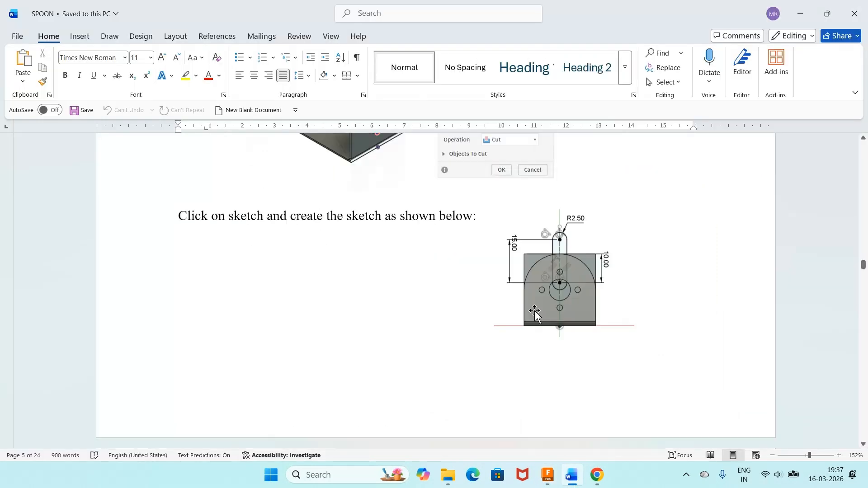
scroll(410, 347, "down", 5)
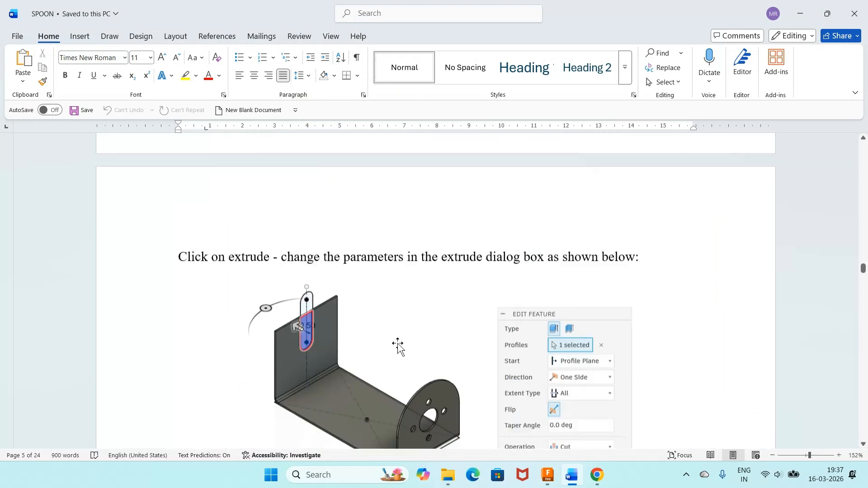
scroll(585, 242, "up", 4)
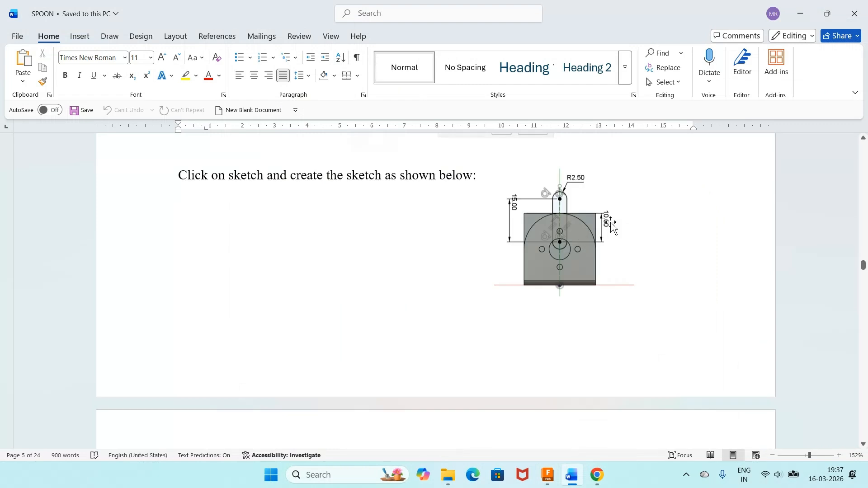
left_click(547, 475)
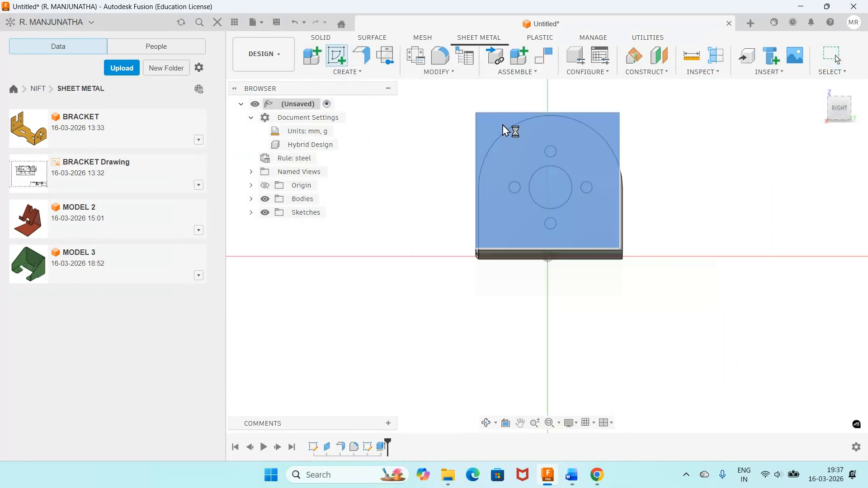
left_click(503, 125)
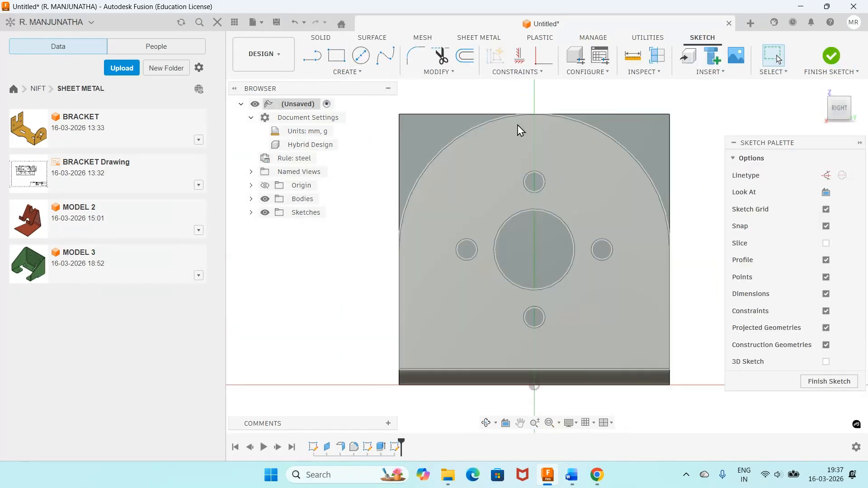
Draw a vertical center-to-center slot on the flange's centreline, starting above its top edge and ending just above the central hole.
left_click(346, 71)
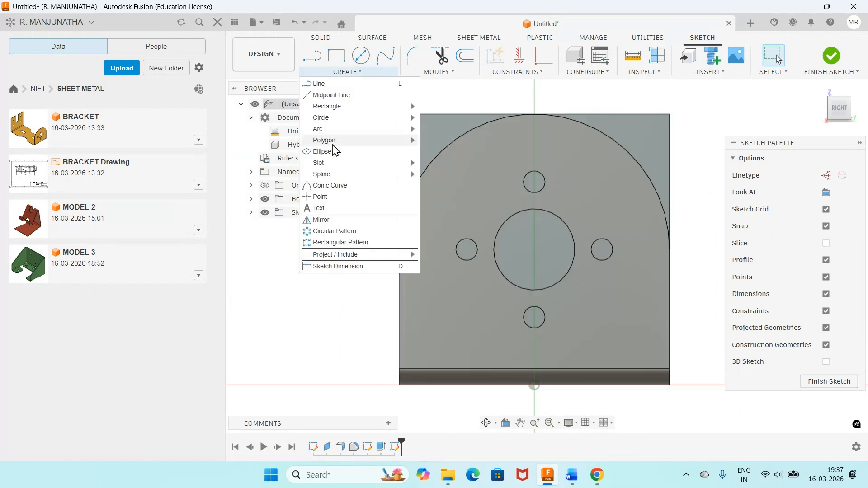
mouse_move(344, 163)
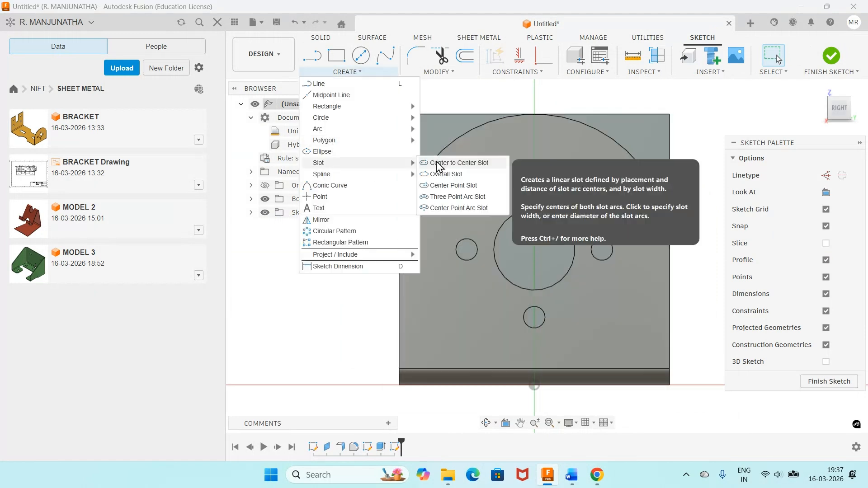
left_click(438, 163)
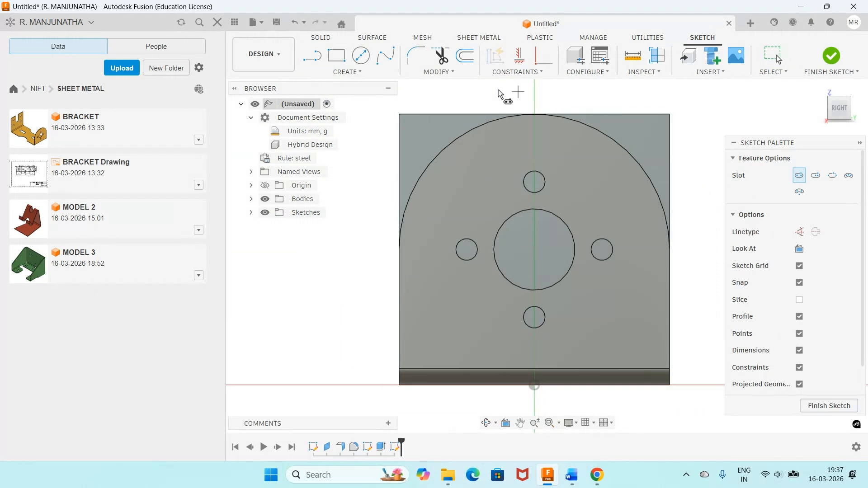
left_click(535, 115)
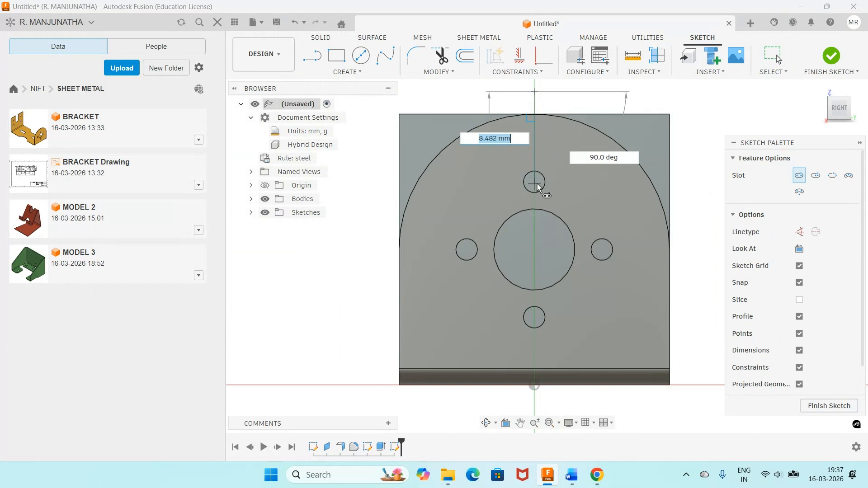
left_click(534, 197)
left_click(548, 195)
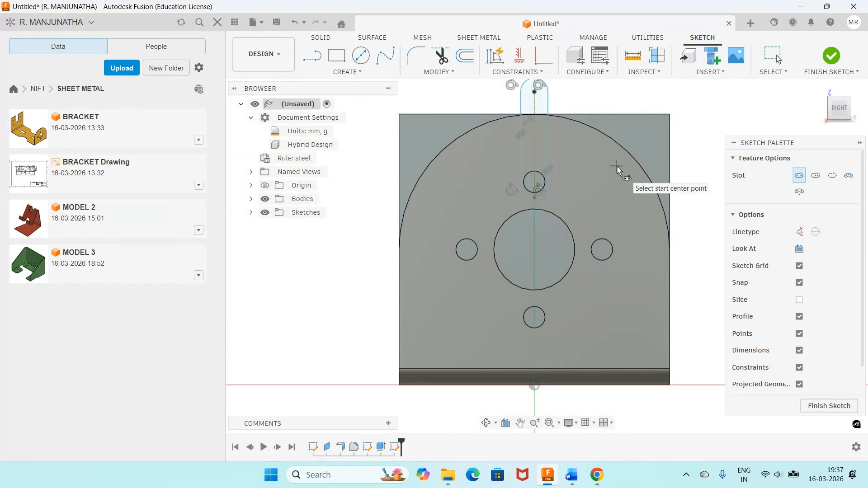
Check the slot's dimensions in the Word reference and return to the Fusion sketch.
scroll(617, 166, "down", 3)
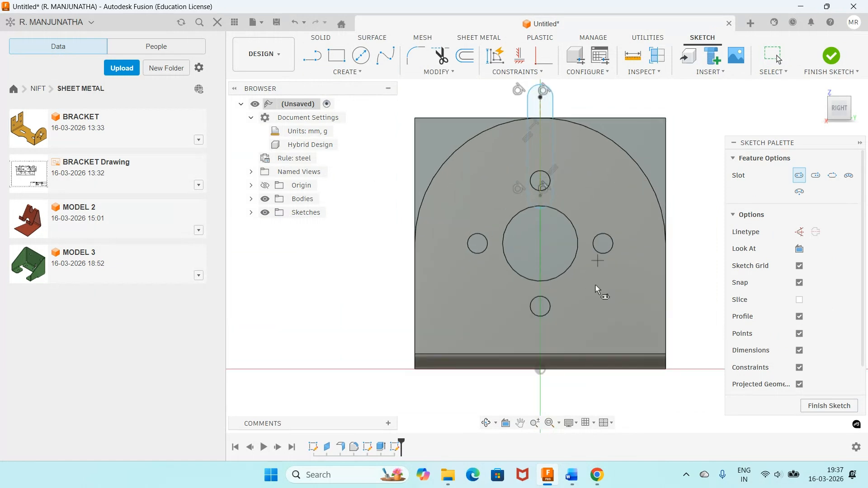
left_click(572, 476)
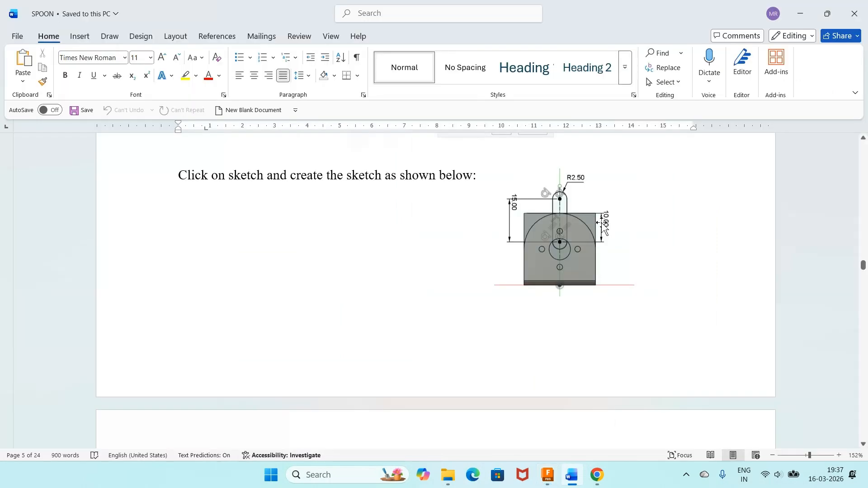
key("alt+Tab")
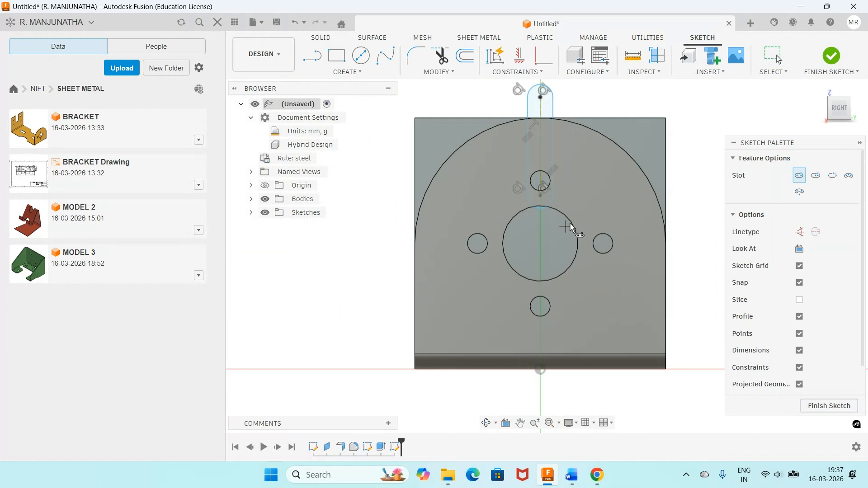
Dimension the slot's lower centre point 10 mm below the flange's top edge, as given in the Word reference.
key("d")
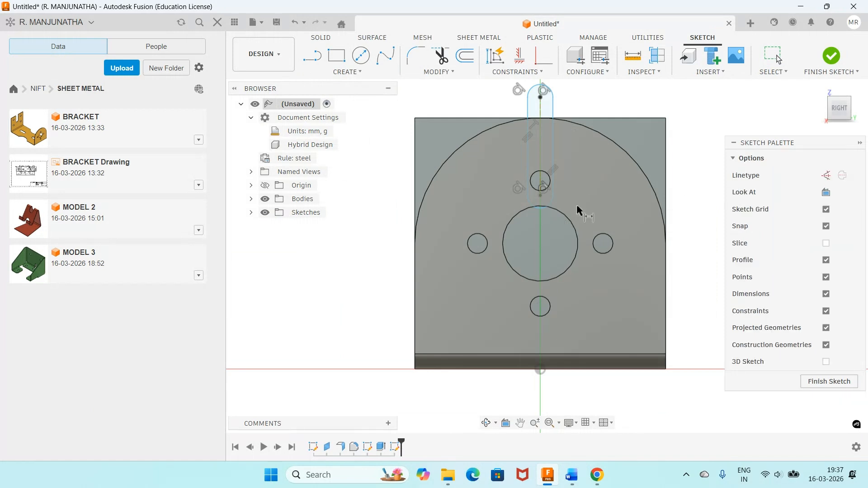
left_click(541, 196)
left_click(615, 118)
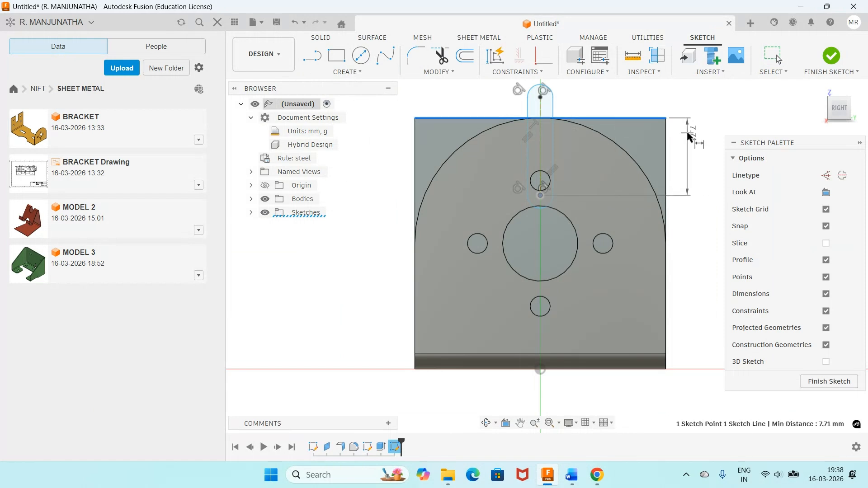
left_click(688, 135)
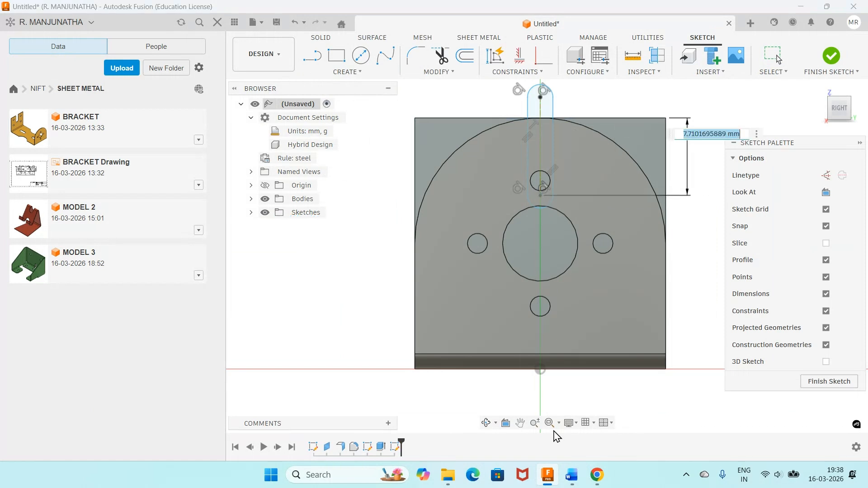
left_click(568, 476)
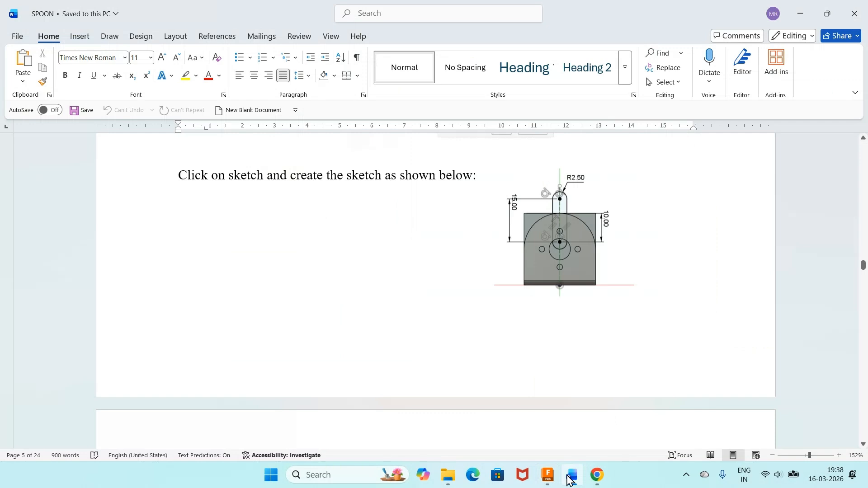
left_click(570, 476)
type("10")
key("Return")
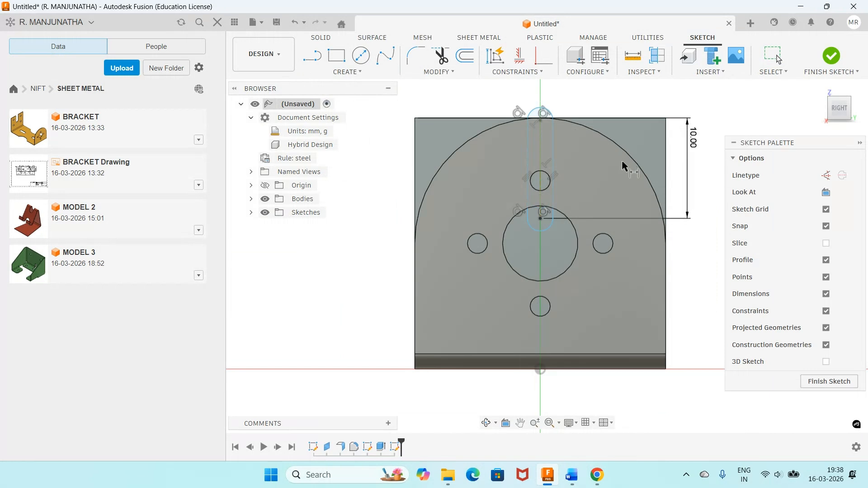
Dimension the slot's centre-to-centre length as 15 mm, checking the value in the Word reference.
left_click(540, 148)
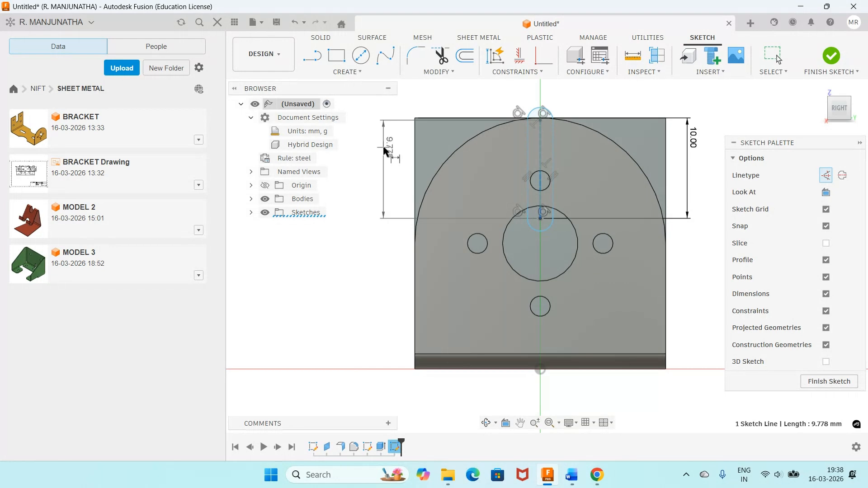
left_click(383, 151)
mouse_move(571, 482)
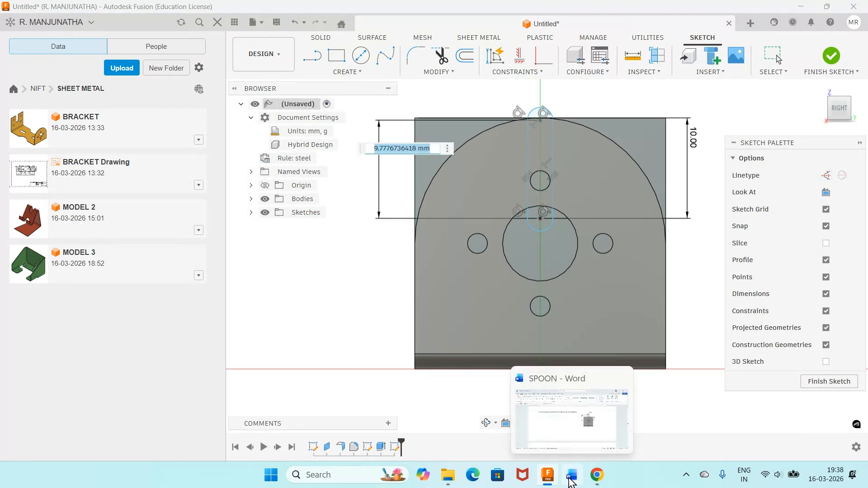
left_click(570, 476)
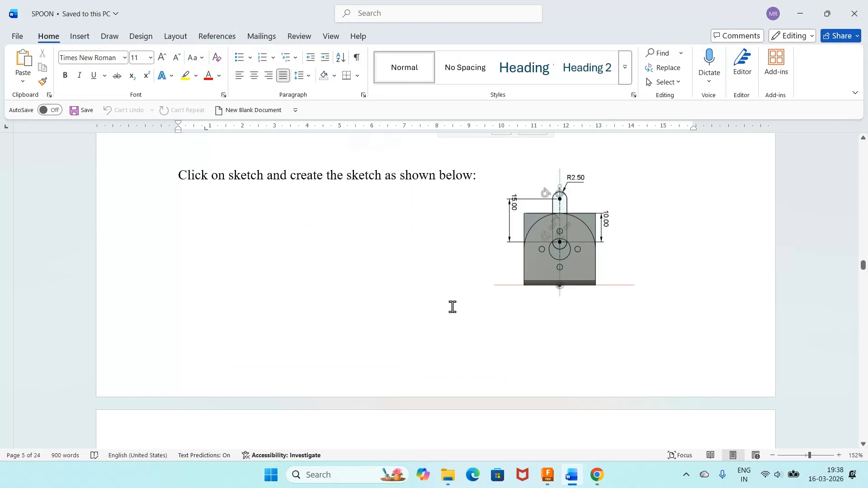
key("alt+Tab")
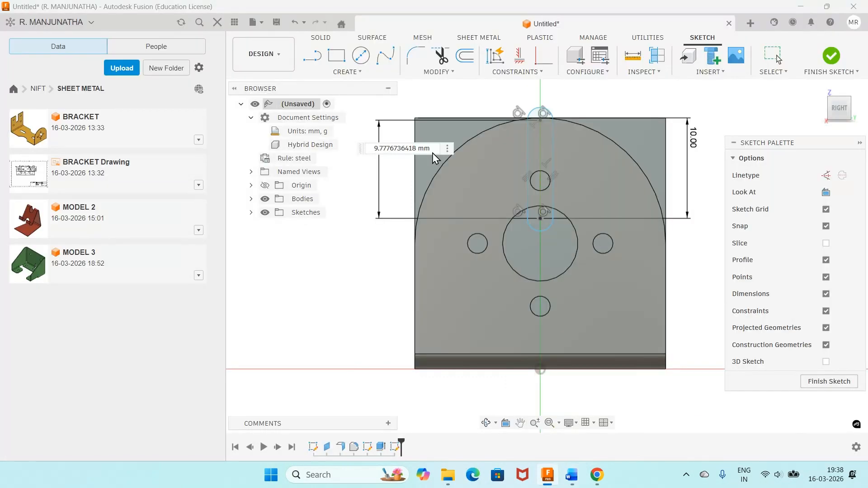
type("1")
type("5")
key("Return")
Dimension the slot's upper end arc with a radius of 2.5 mm, checking the value in the Word reference.
scroll(494, 202, "down", 2)
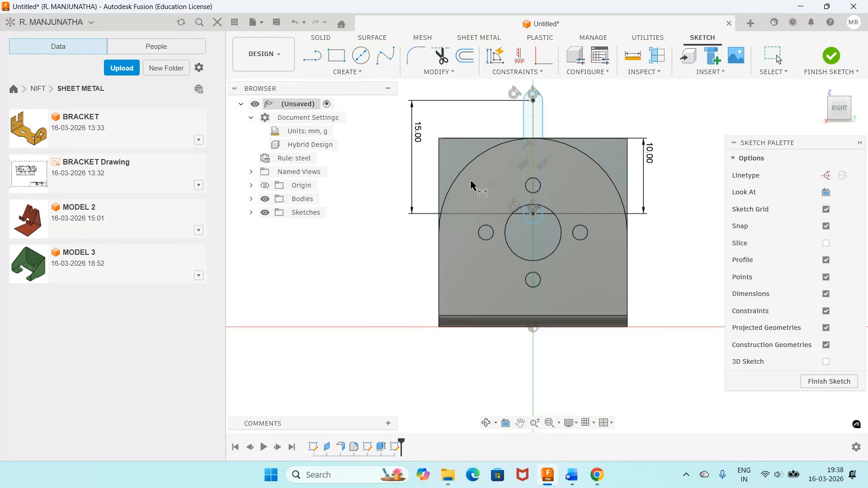
left_click(541, 93)
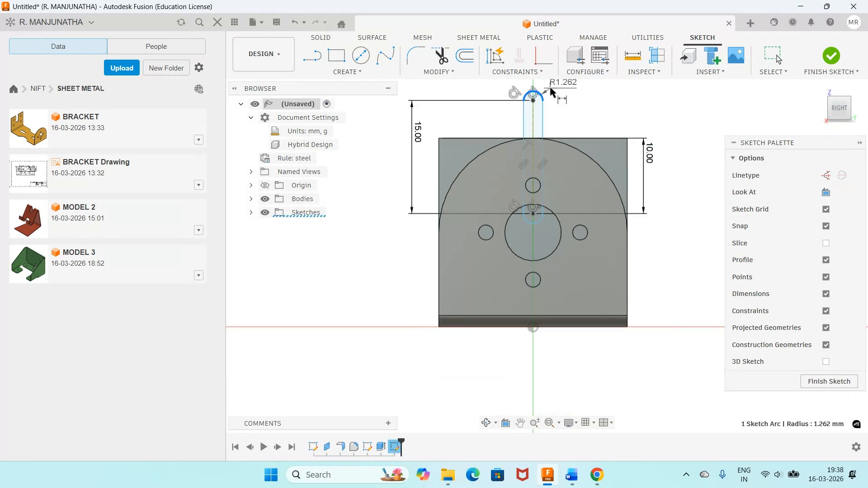
left_click(569, 88)
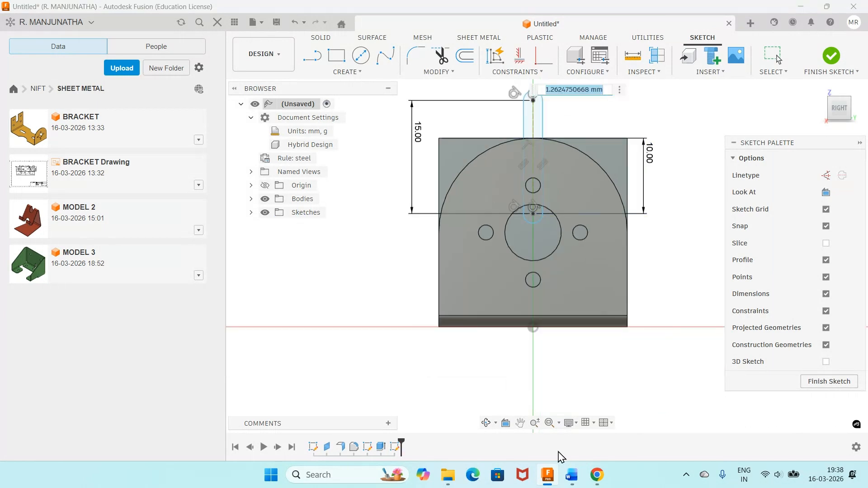
left_click(572, 475)
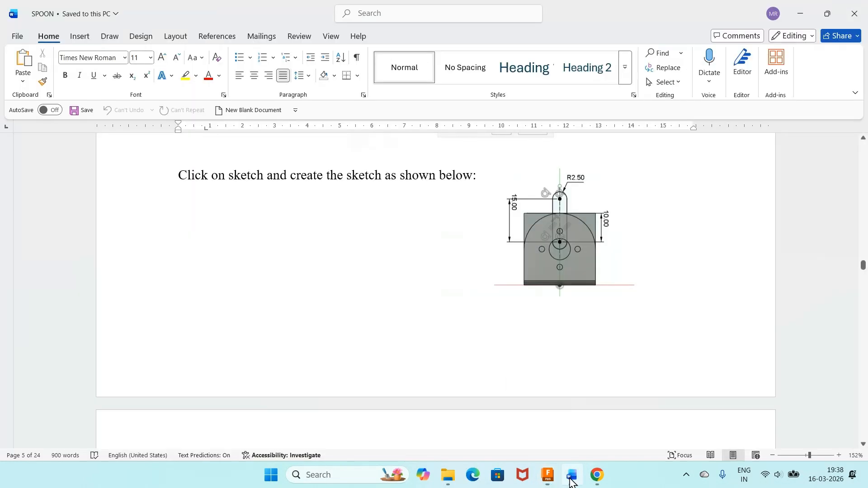
left_click(569, 479)
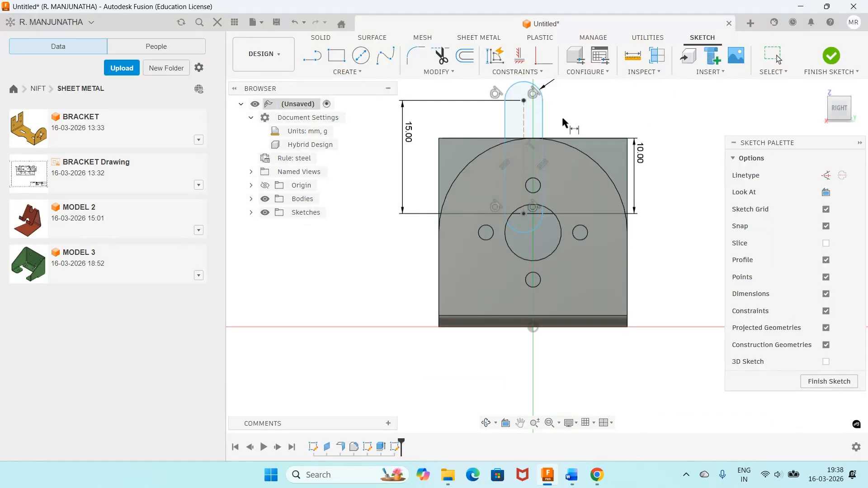
Apply a vertical constraint between the slot's lower centre point and the sketch origin, and finish the sketch.
scroll(567, 145, "up", 3)
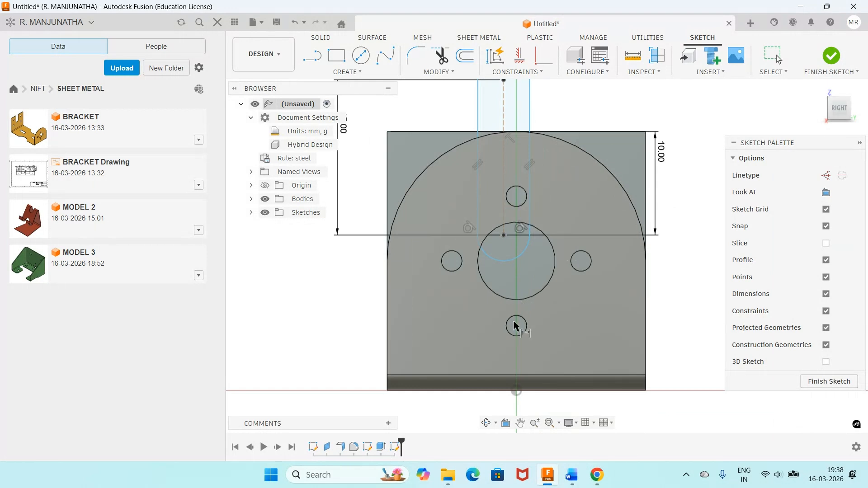
left_click(520, 55)
left_click(504, 235)
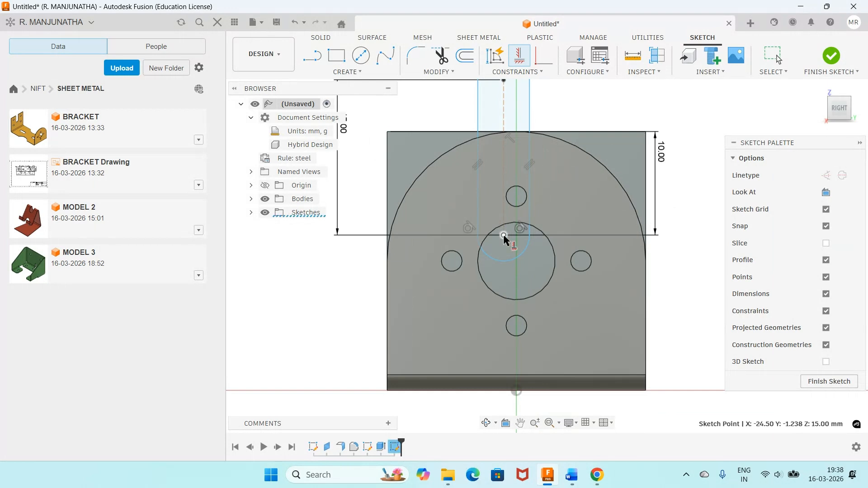
left_click(516, 392)
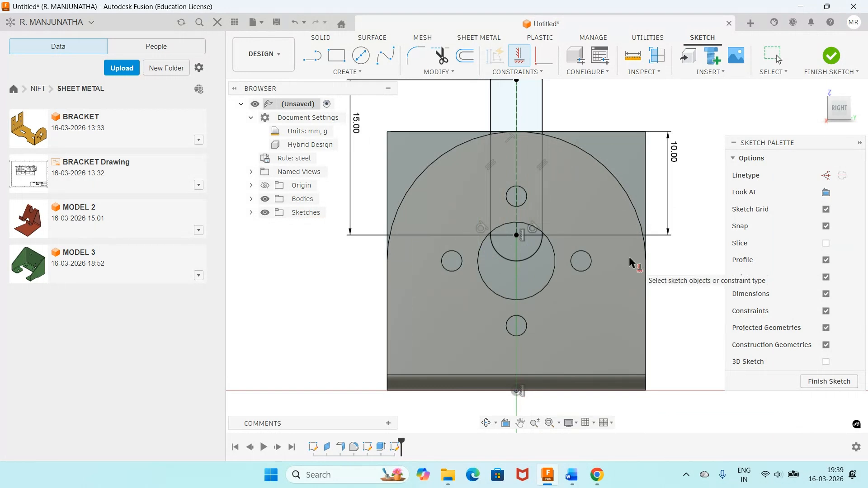
scroll(632, 263, "down", 3)
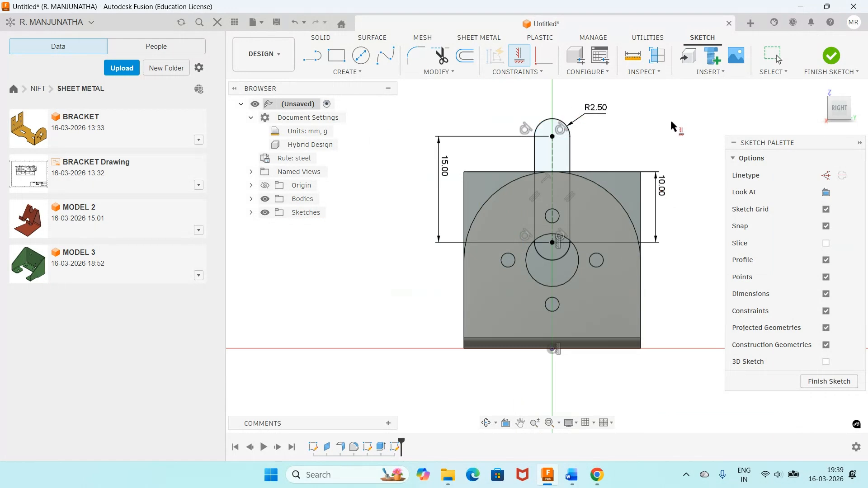
left_click(832, 57)
left_click(819, 88)
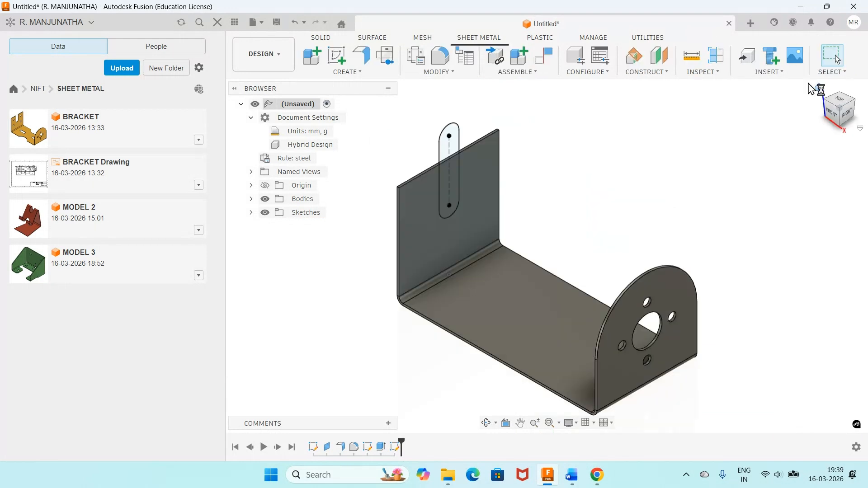
Extrude the slot profile within the rectangular flange as a cut with extent type All.
right_click(312, 72)
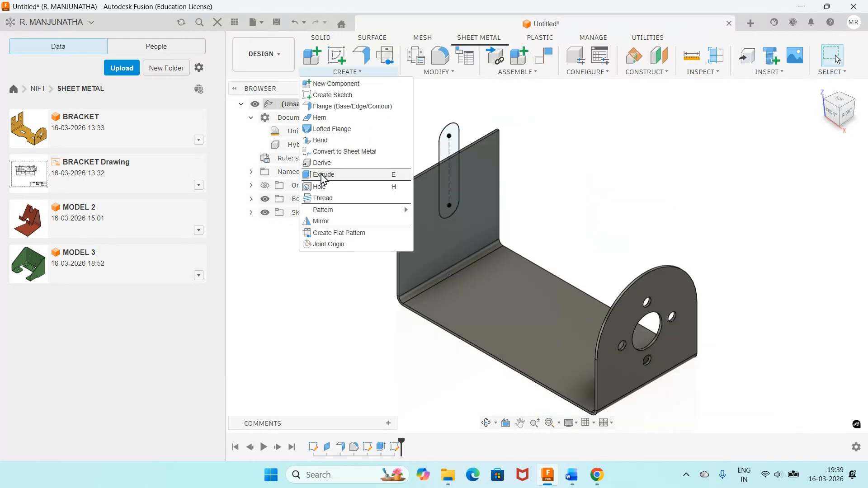
left_click(324, 177)
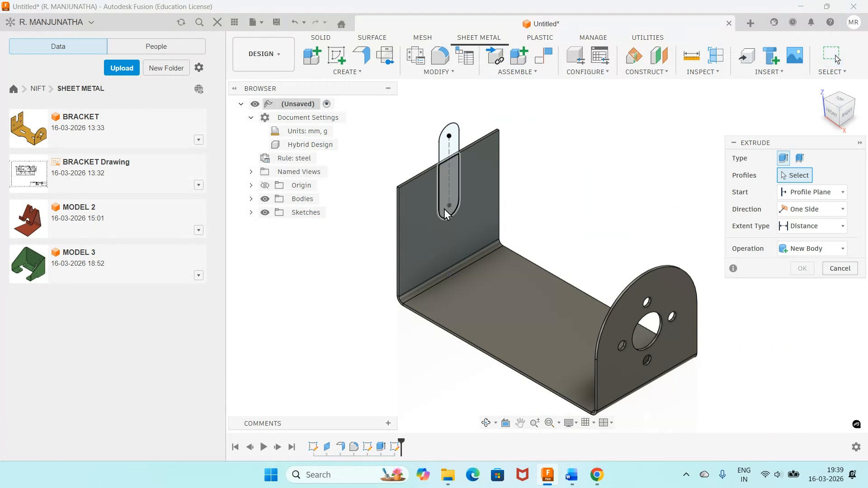
left_click(454, 195)
left_click(809, 226)
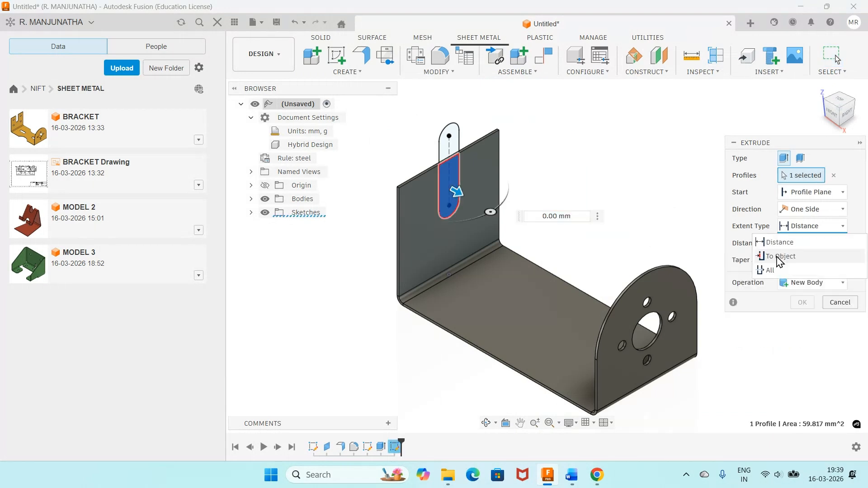
left_click(770, 270)
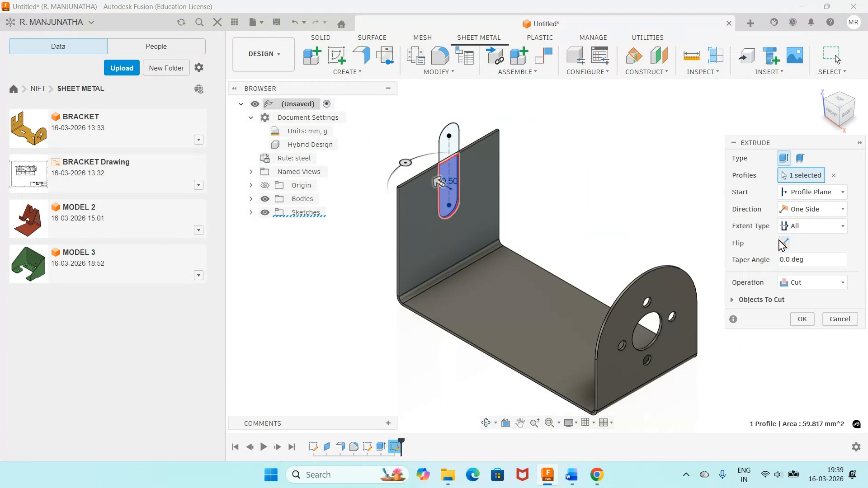
left_click(800, 319)
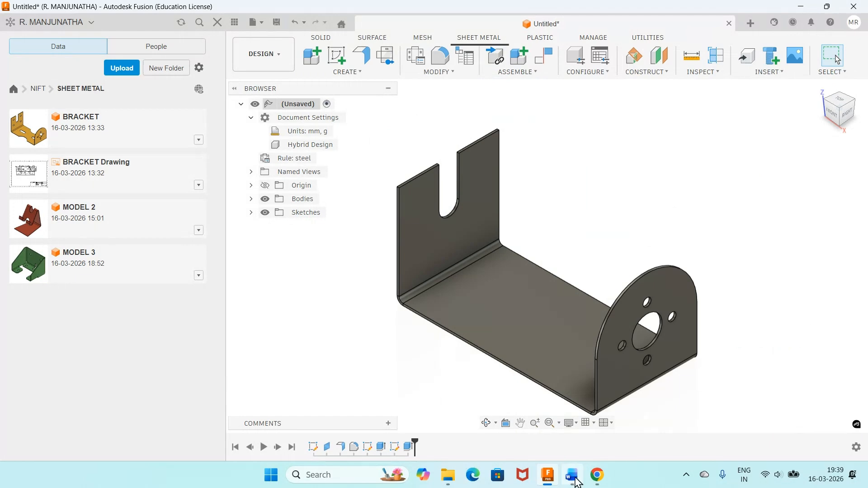
Look up the hole parameters in the Word reference and return to Fusion.
left_click(572, 476)
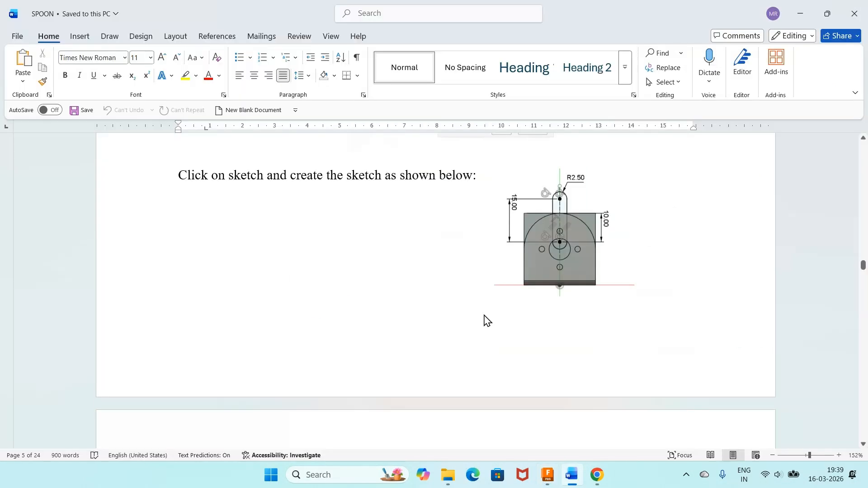
scroll(497, 307, "down", 8)
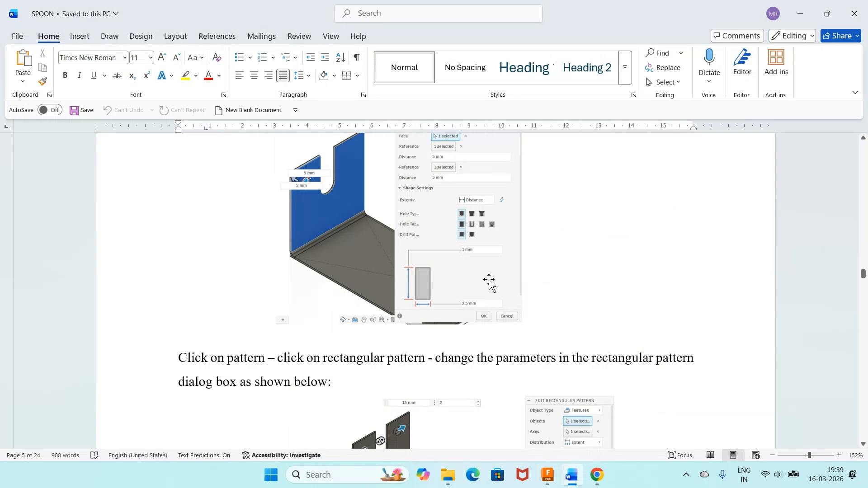
scroll(342, 271, "up", 2)
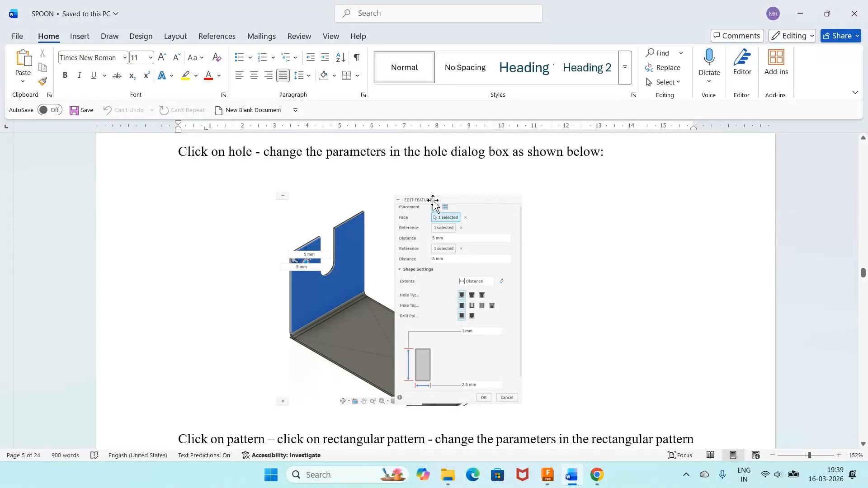
left_click(548, 476)
Start a Hole on the rectangular flange's inner face and position it between the slot and the flange's front side edge.
key("h")
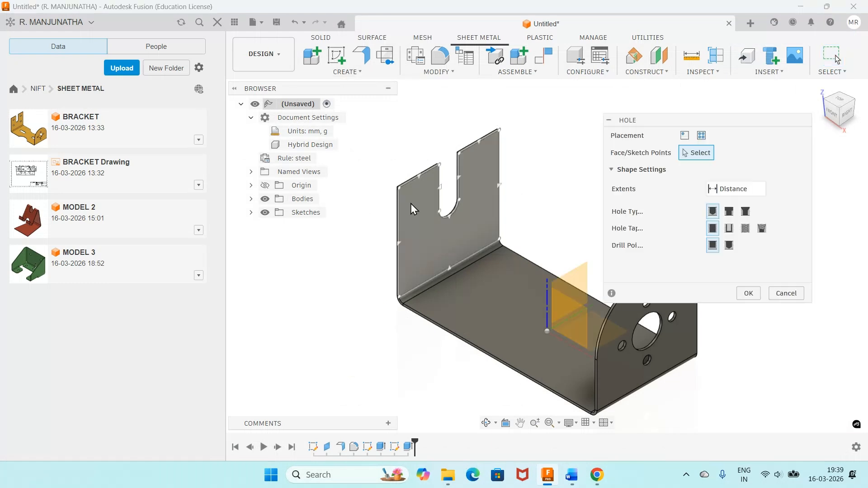
left_click(421, 205)
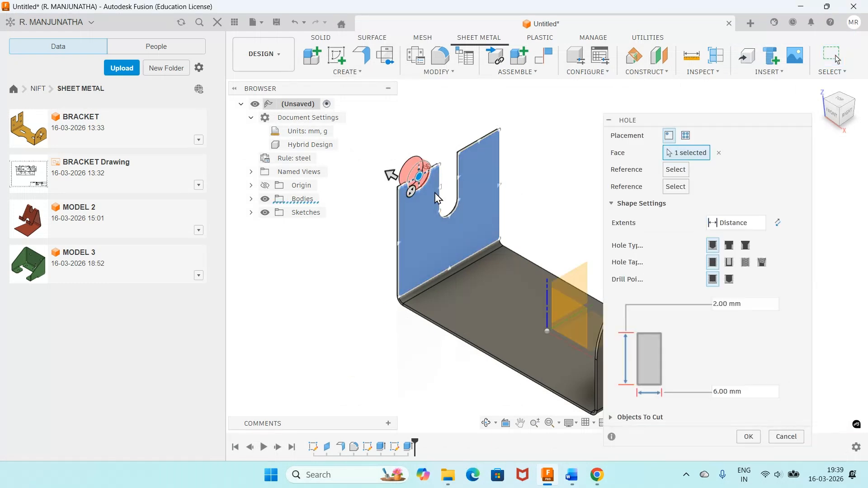
left_click_drag(419, 176, 419, 208)
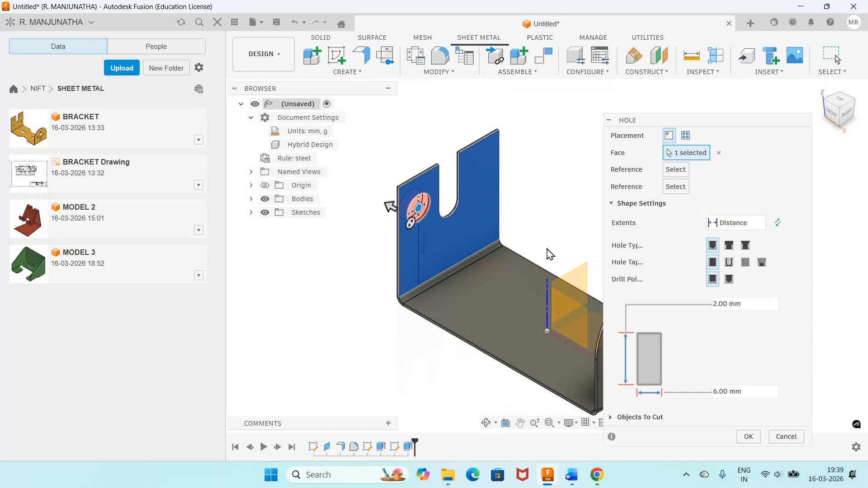
Set the hole's diameter to 2.5 mm, checking the hole parameters in the Word reference.
left_click(571, 480)
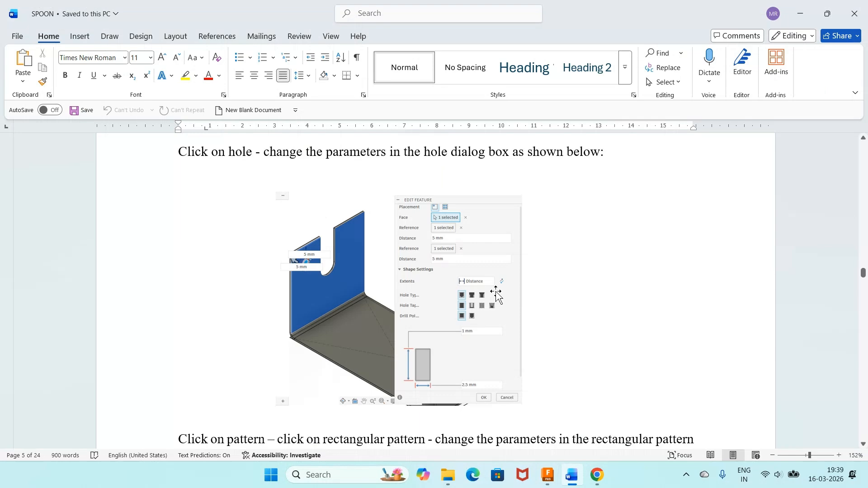
left_click(547, 475)
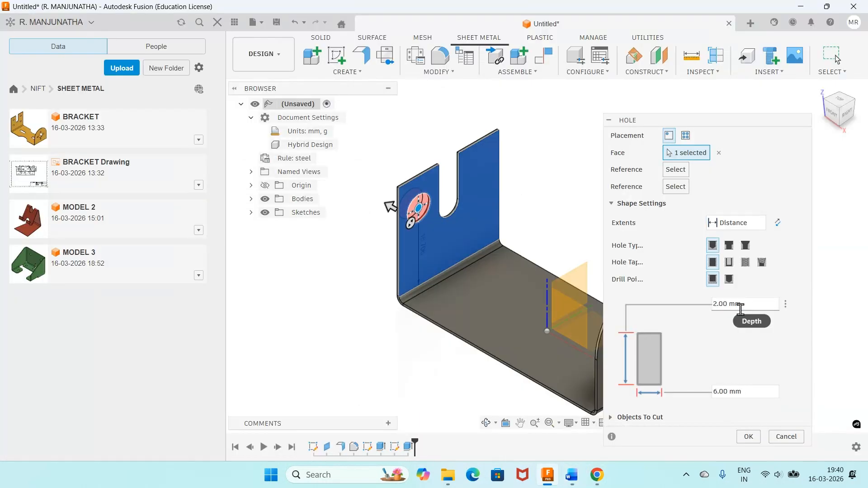
left_click_drag(744, 391, 698, 397)
type("2.5")
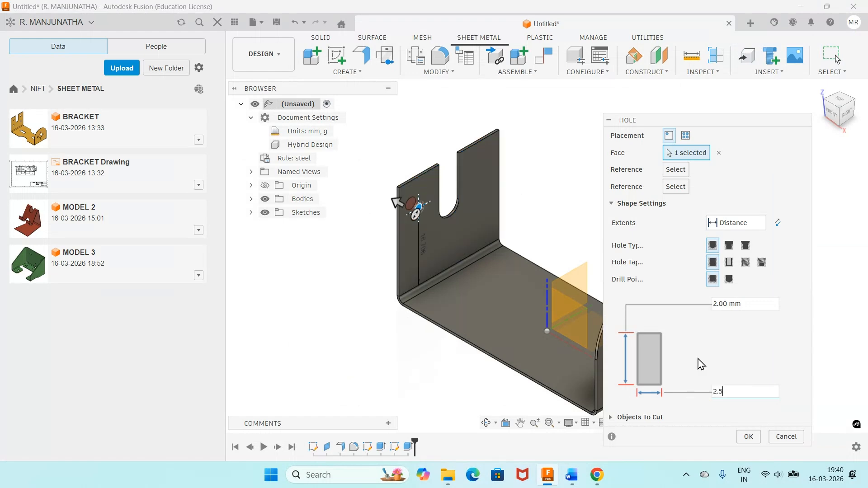
left_click(574, 478)
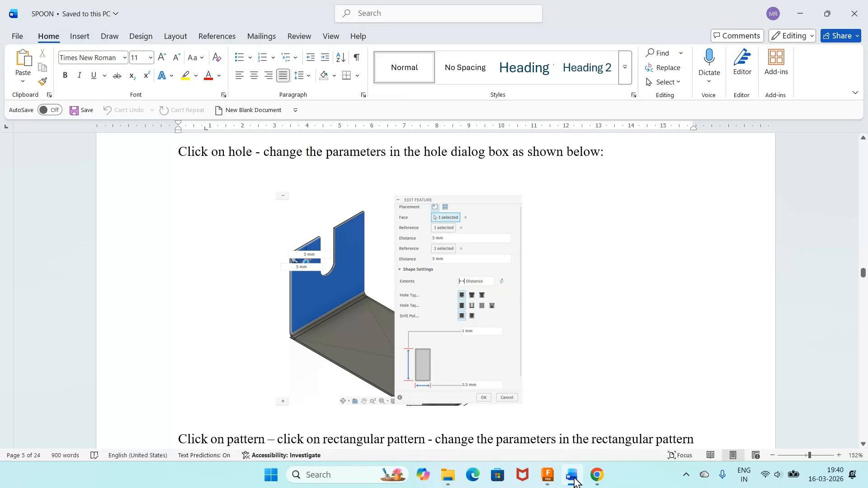
left_click(572, 478)
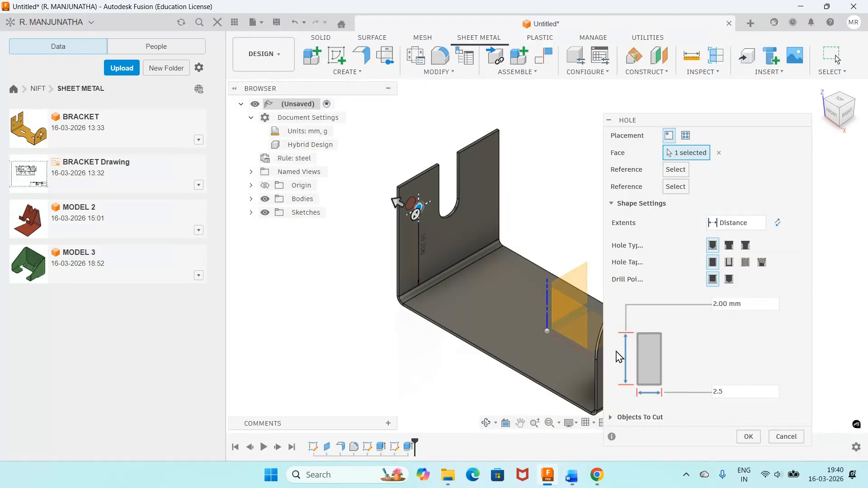
Set the hole's extents to All and position it 5 mm from the rectangular flange's top edge.
left_click(736, 222)
left_click(723, 268)
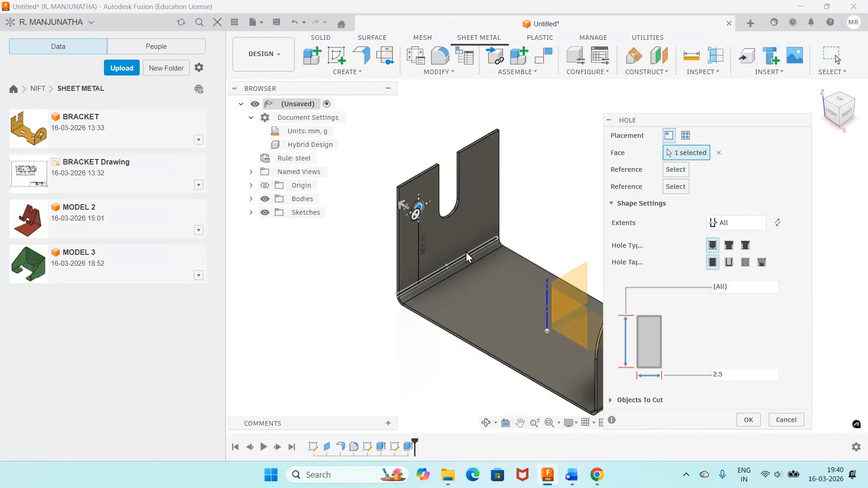
scroll(457, 251, "up", 2)
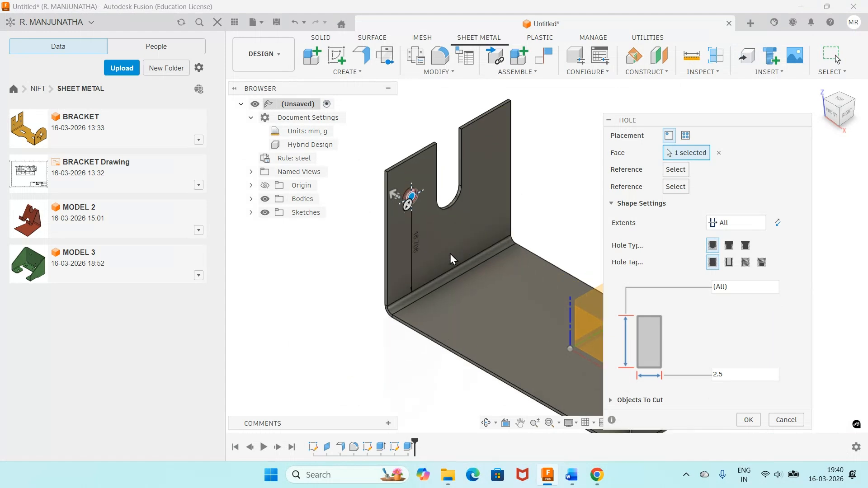
scroll(450, 254, "up", 3)
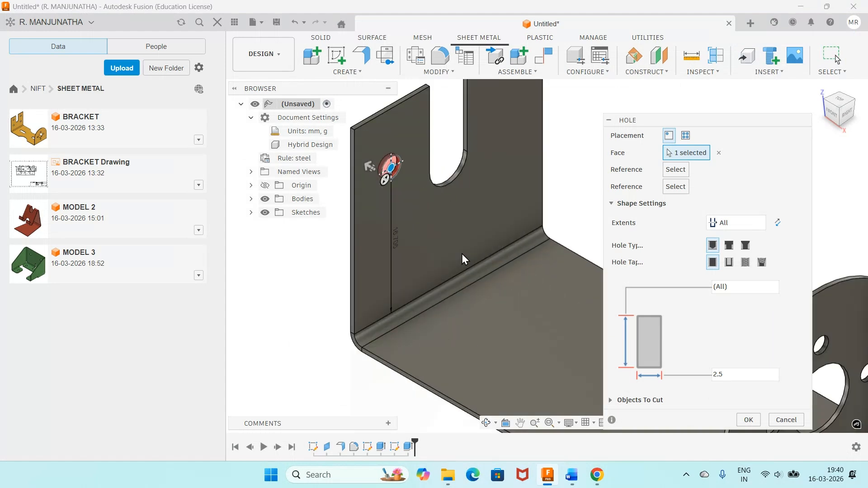
left_click(377, 118)
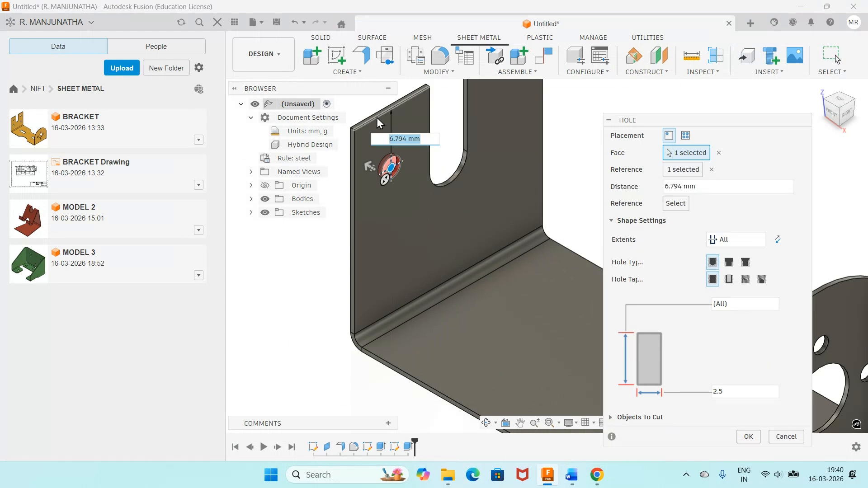
type("5")
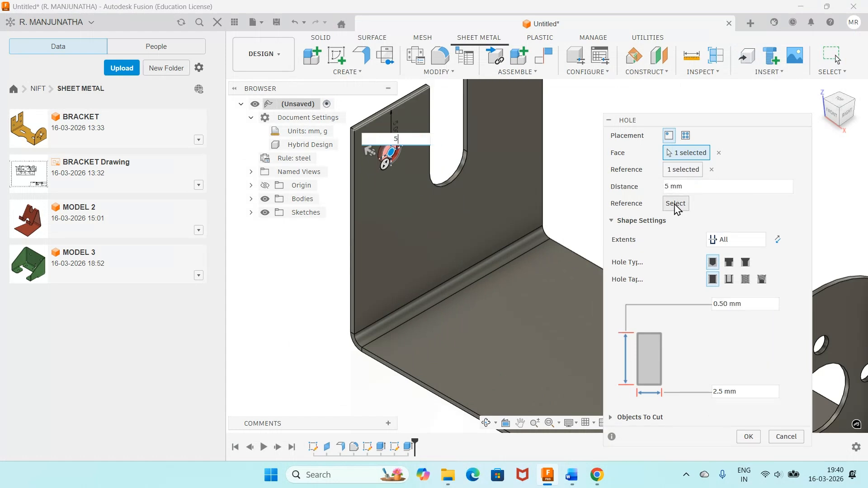
Reference the hole to the flange's front side edge and complete the hole.
left_click(355, 200)
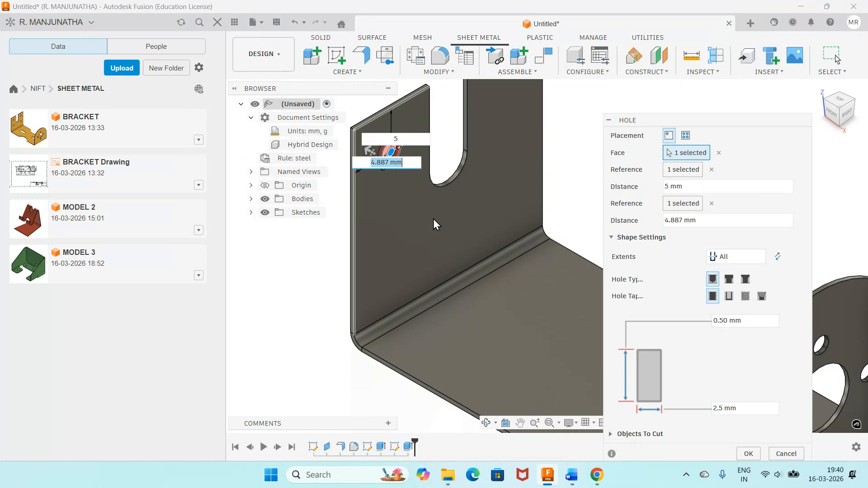
key("Return")
scroll(592, 222, "down", 3)
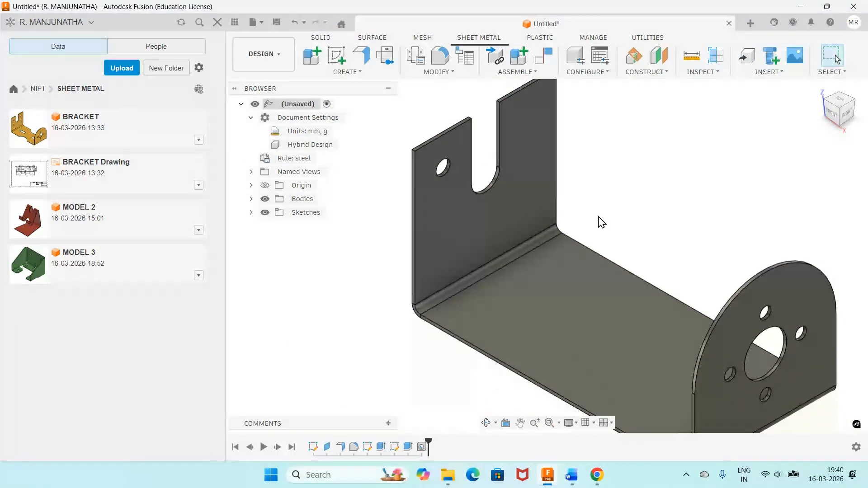
scroll(601, 222, "down", 1)
scroll(580, 167, "up", 1)
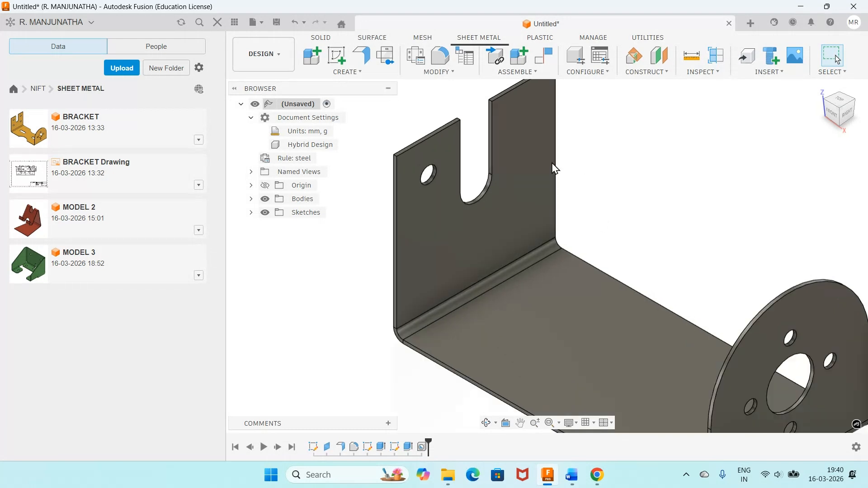
Start a Rectangular Pattern with object type Features and select the hole beside the slot as the object.
left_click(346, 72)
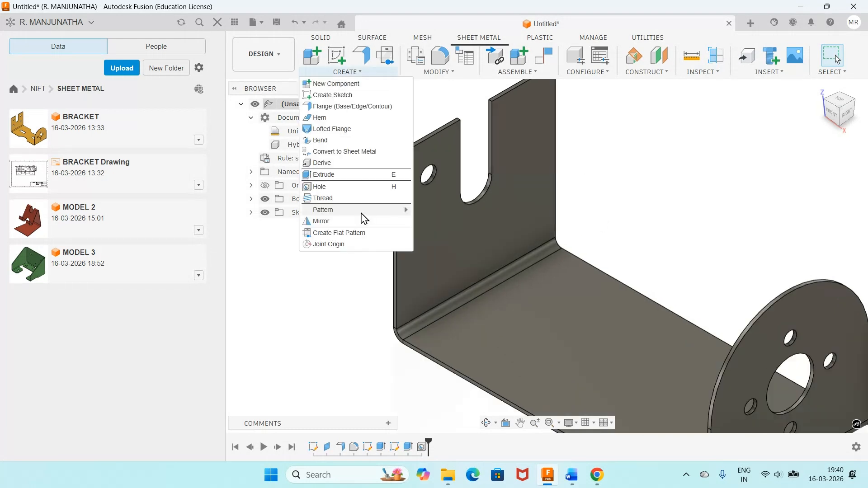
mouse_move(365, 219)
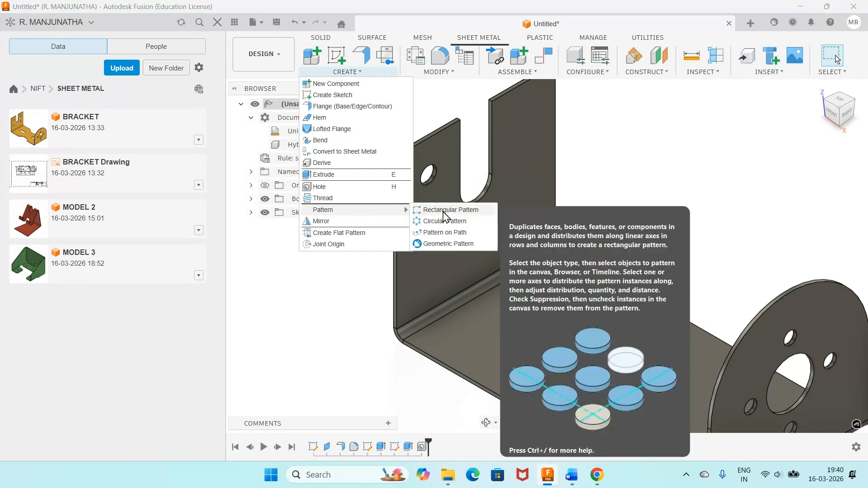
left_click(429, 210)
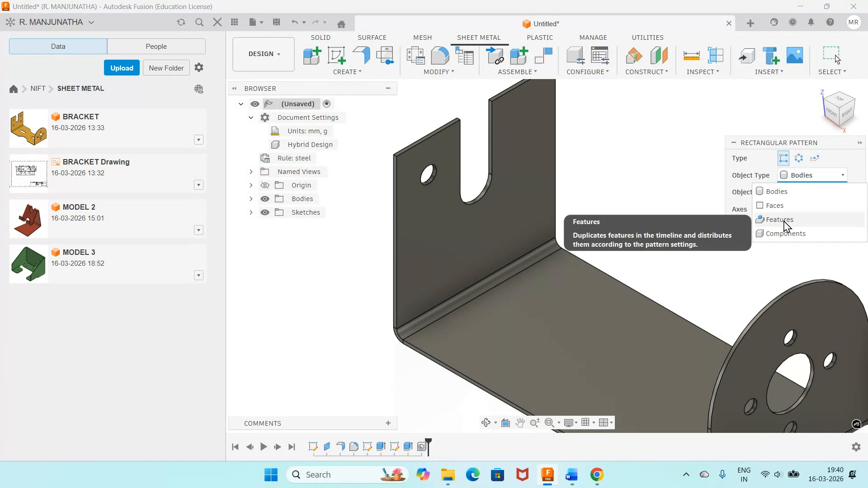
left_click(781, 220)
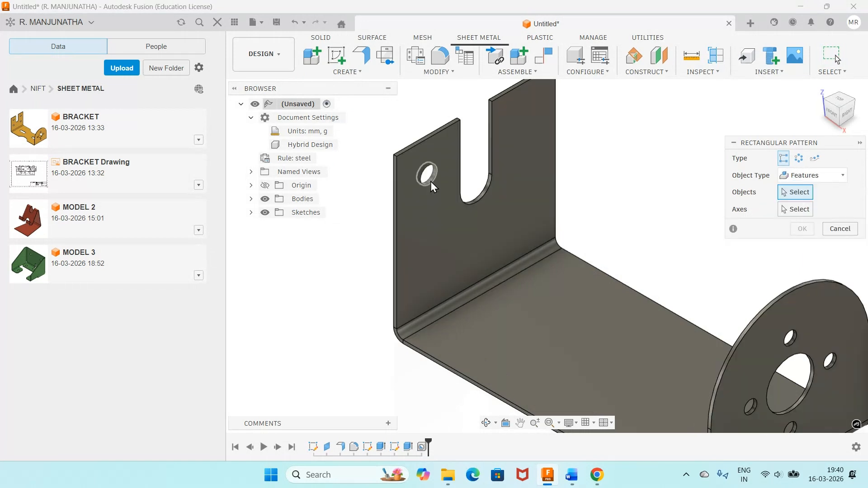
left_click(427, 173)
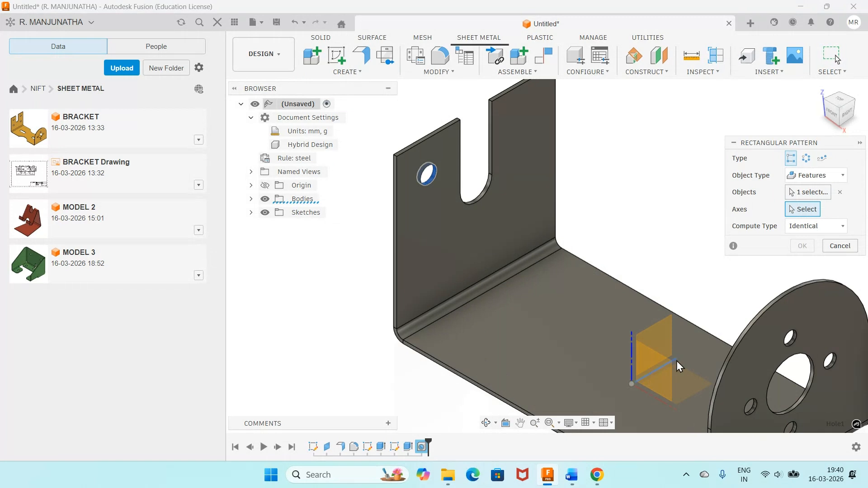
Choose the edge along the flange's bend as the pattern axis and set the Axis 1 quantity to 2.
scroll(677, 361, "up", 1)
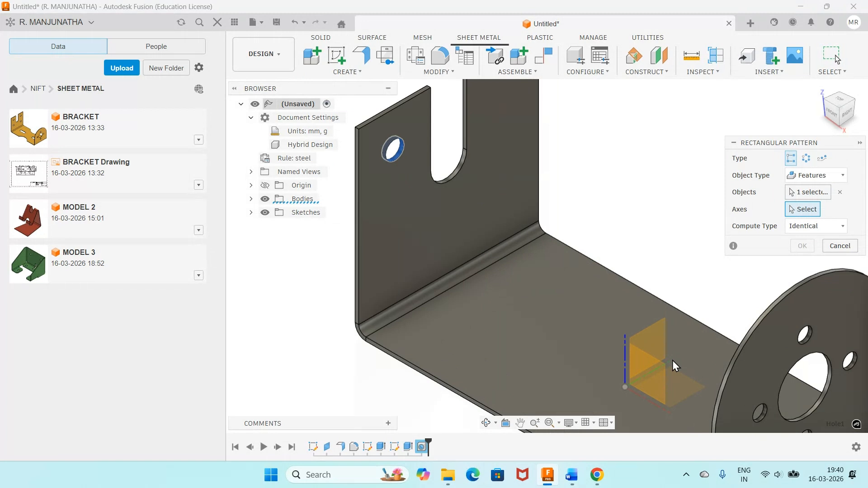
scroll(672, 360, "down", 2)
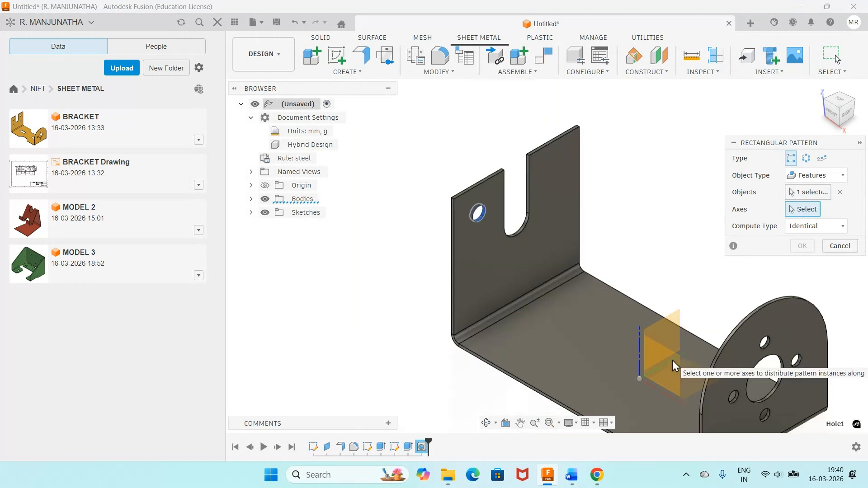
scroll(672, 360, "up", 1)
left_click(671, 360)
left_click(801, 284)
key("BackSpace")
type("2")
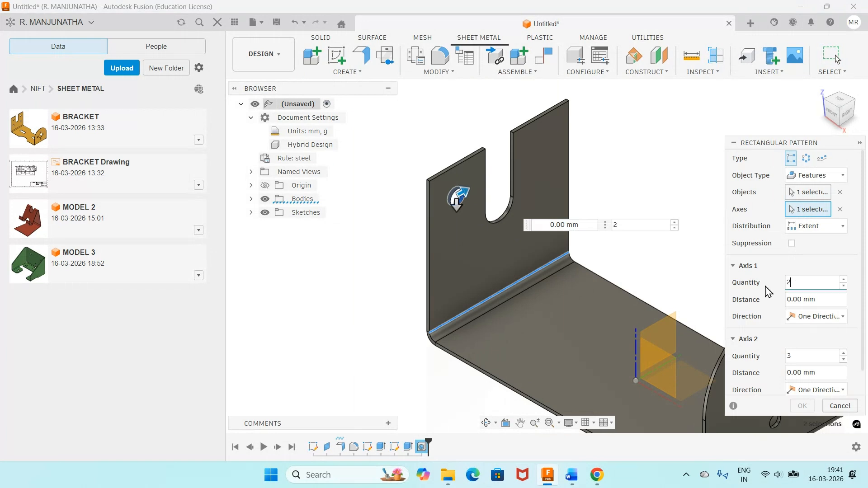
Check the pattern parameters in the Word reference, return to Fusion and set the Axis 1 distance to 15 mm.
left_click(572, 475)
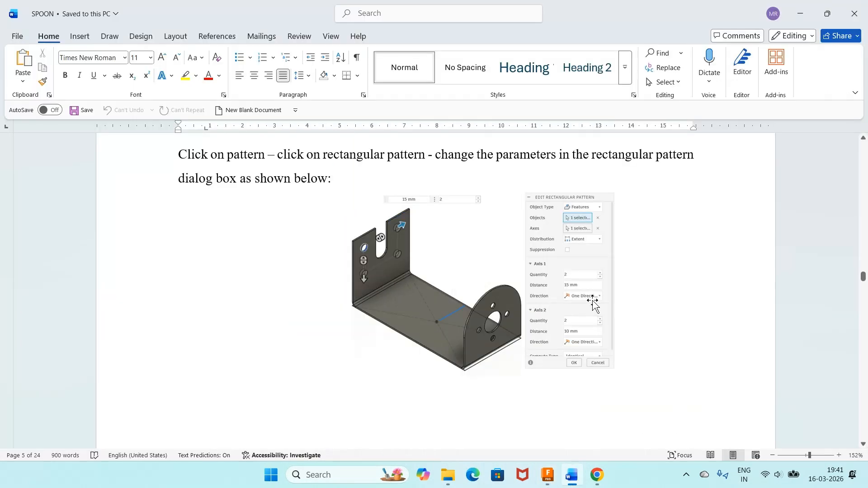
left_click(572, 478)
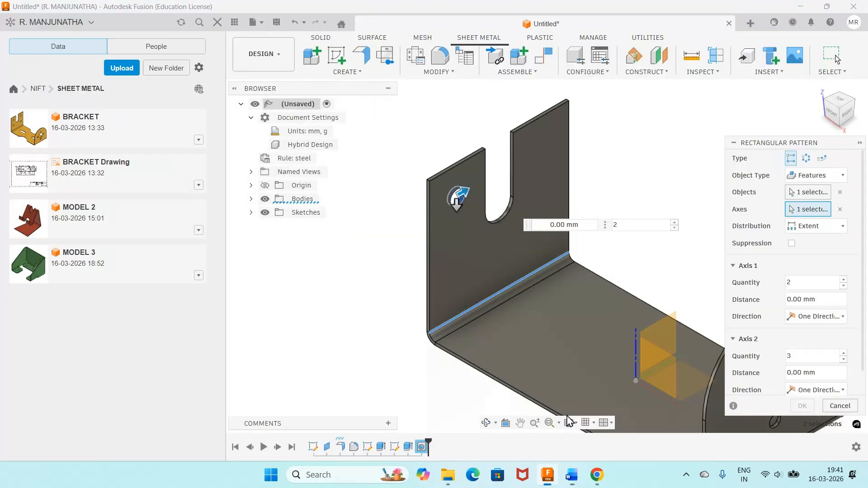
left_click(816, 299)
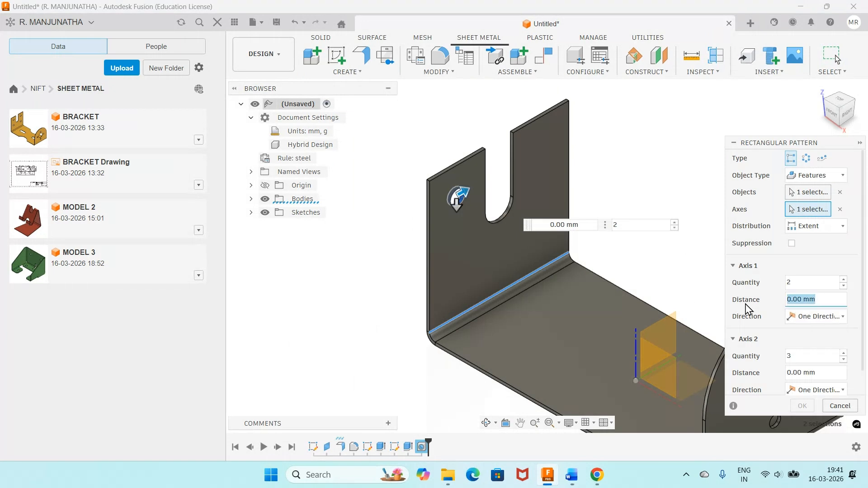
mouse_move(581, 477)
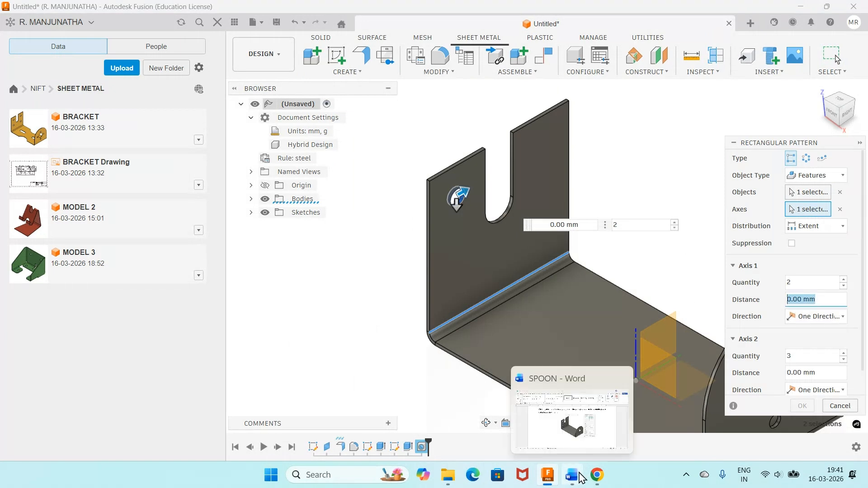
type("15")
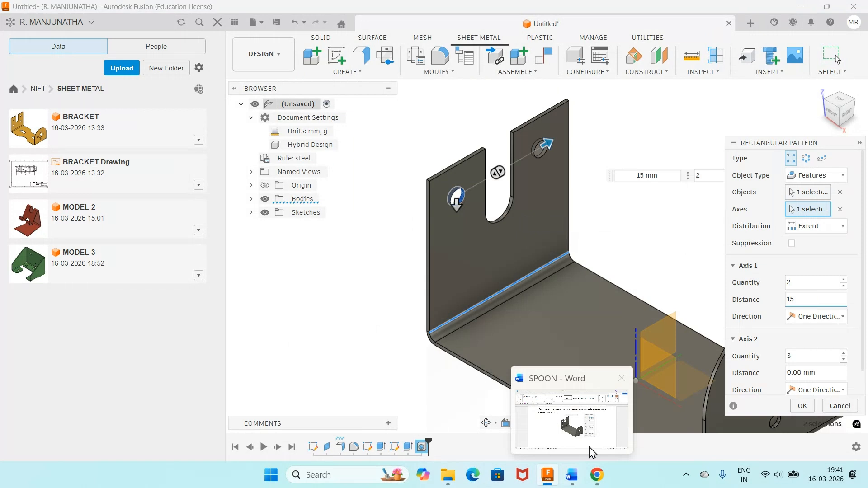
Set the Axis 2 quantity to 2 and distance to 10 mm and complete the hole pattern.
left_click_drag(807, 359, 752, 367)
type("2")
left_click_drag(823, 374, 754, 380)
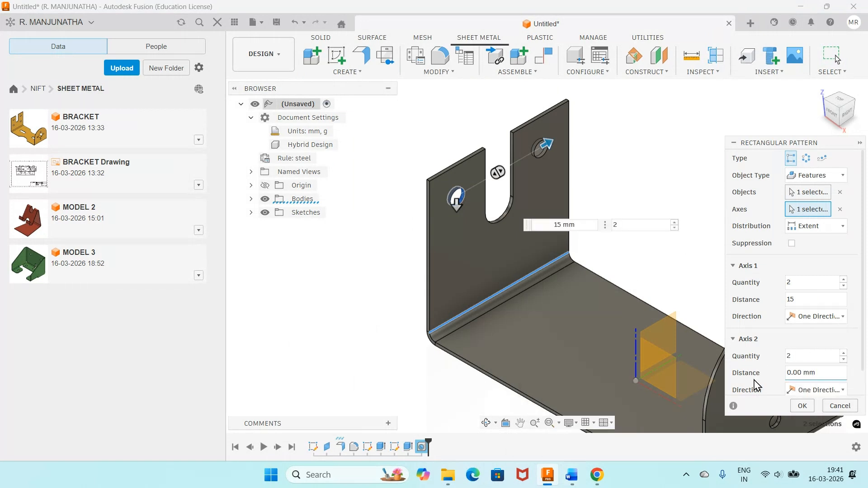
type("10")
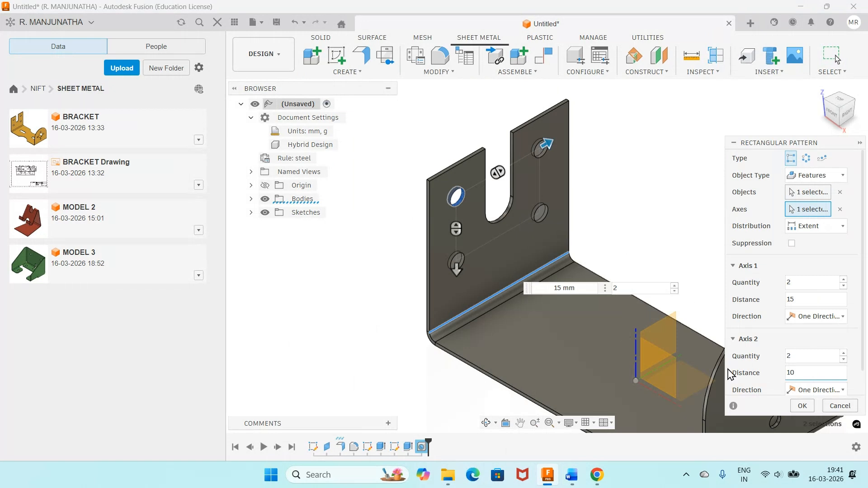
key("Return")
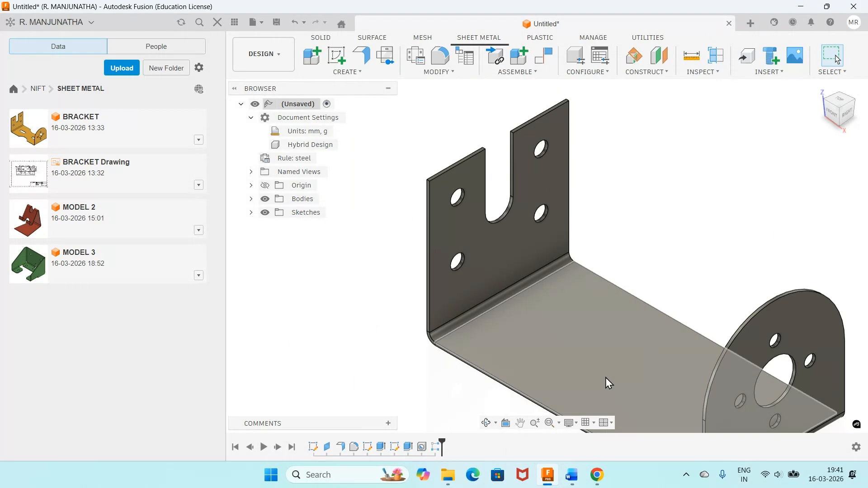
Look up the dimensioned sketch for the base's top surface in the Word reference and return to Fusion.
left_click(577, 478)
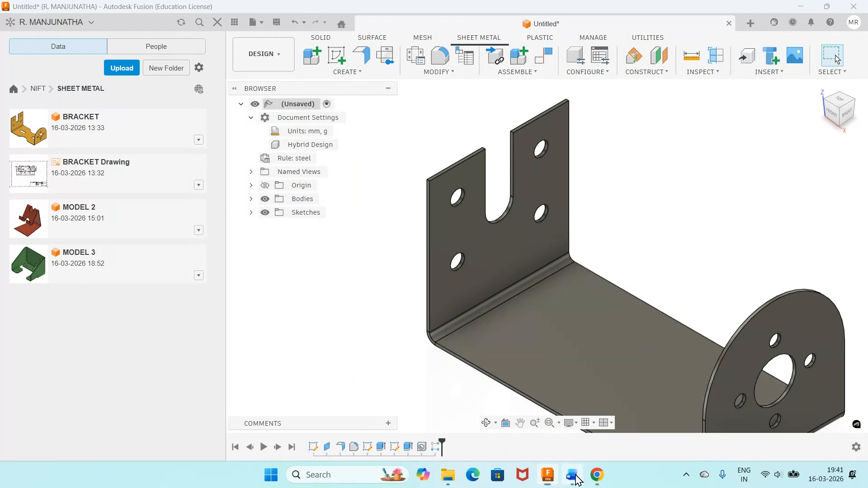
left_click(577, 479)
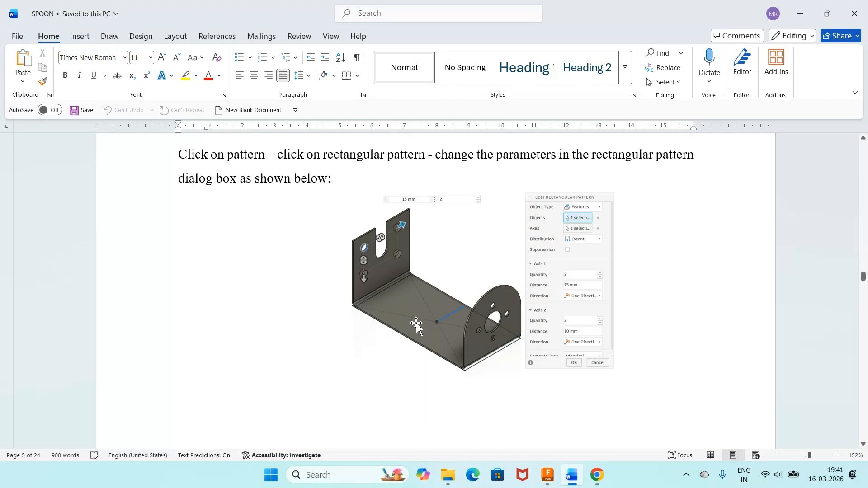
scroll(416, 322, "down", 5)
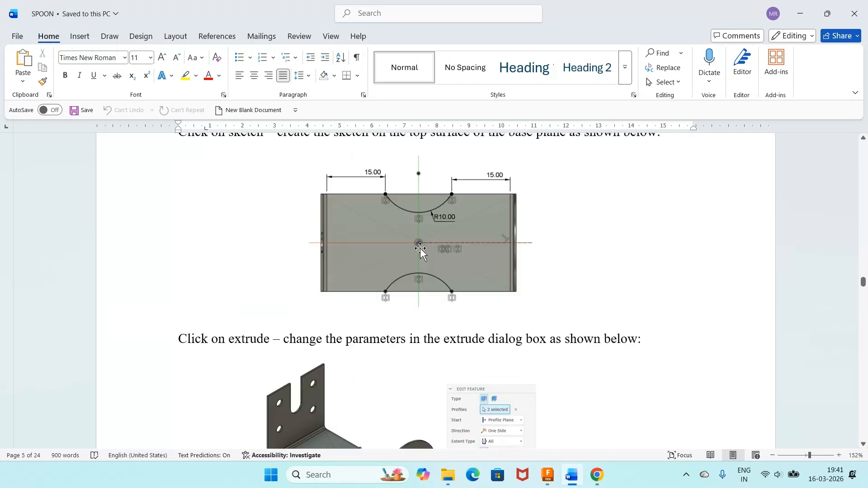
scroll(421, 248, "up", 2)
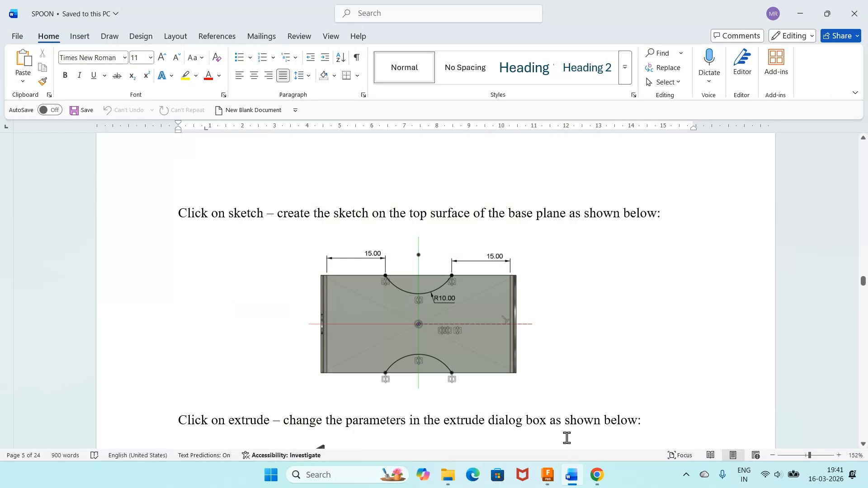
left_click(572, 474)
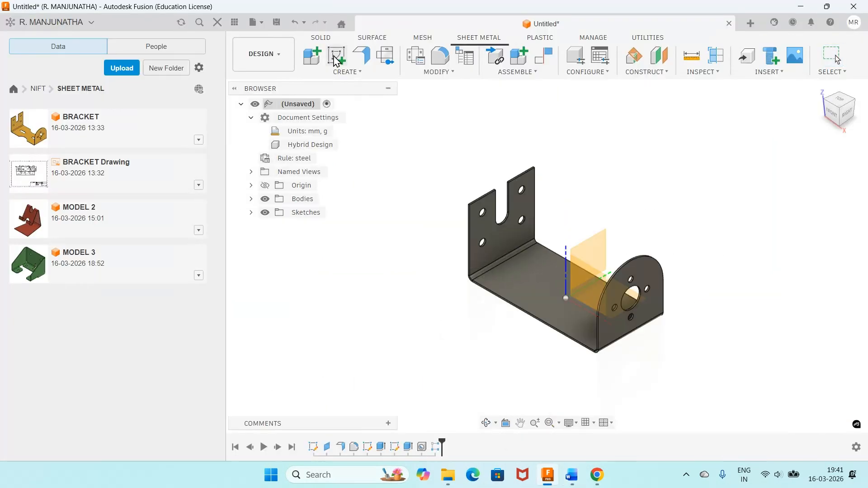
Start a new sketch on the top face of the bracket's base.
left_click(335, 57)
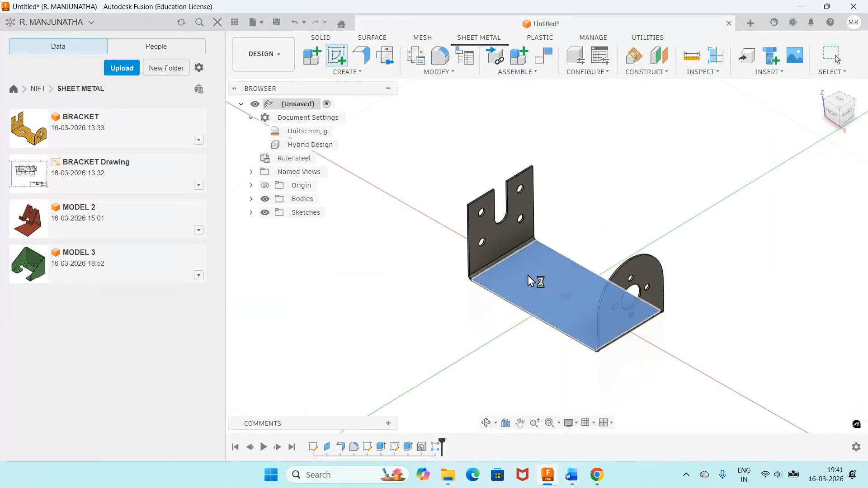
left_click(527, 276)
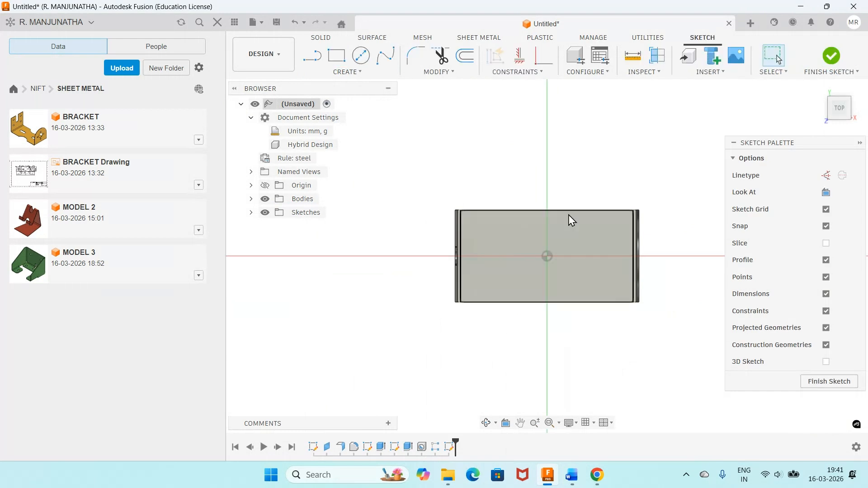
scroll(571, 211, "up", 2)
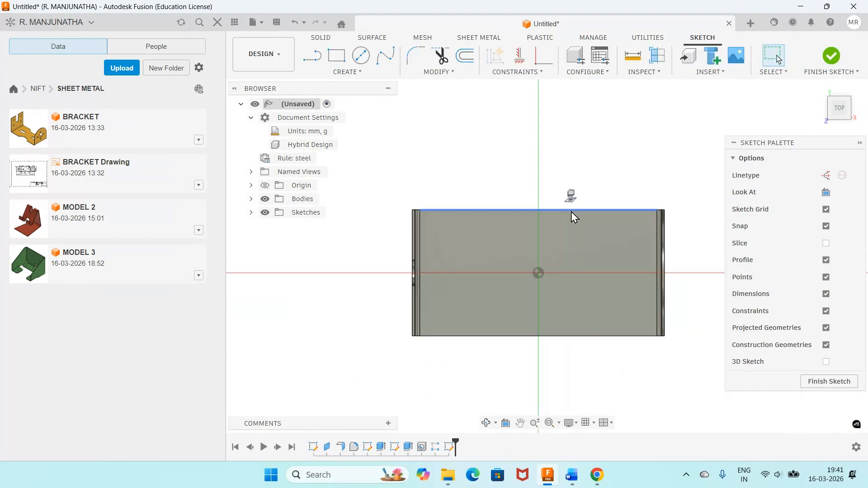
scroll(571, 211, "up", 1)
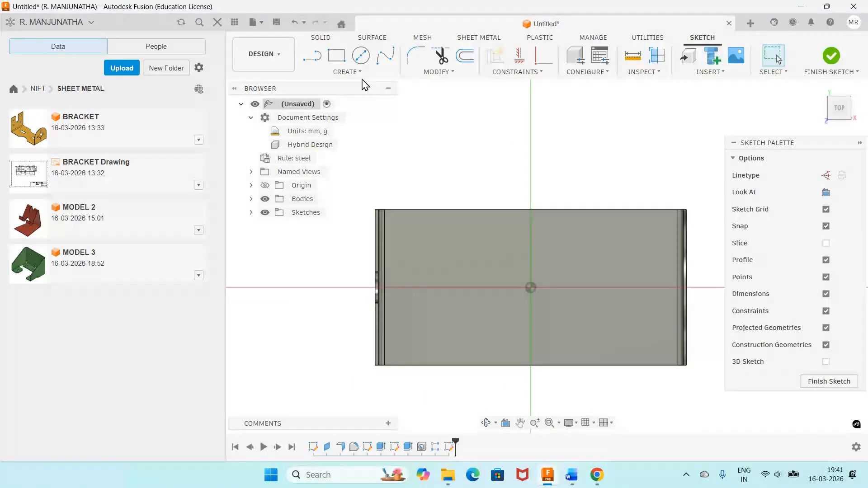
Draw a three-point arc about 21 mm wide with both ends on the base's upper long edge, curving inward across the vertical axis.
left_click(347, 72)
mouse_move(352, 135)
left_click(453, 140)
left_click(464, 209)
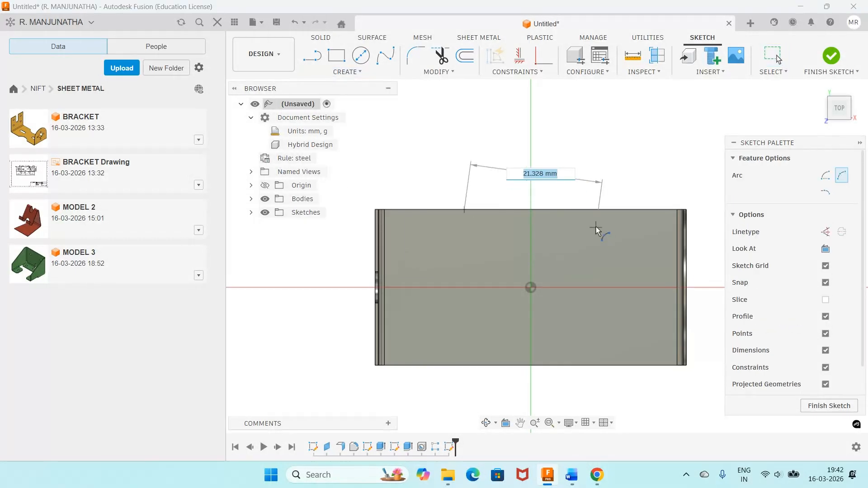
left_click(600, 209)
left_click(552, 250)
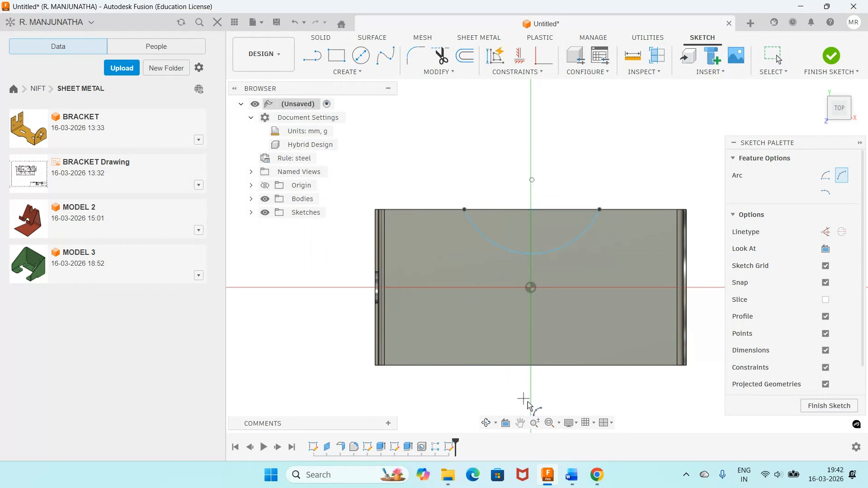
Dimension the arc's left endpoint 15 mm from the left end of the base's upper long edge.
left_click(571, 475)
left_click(571, 475)
key("Escape")
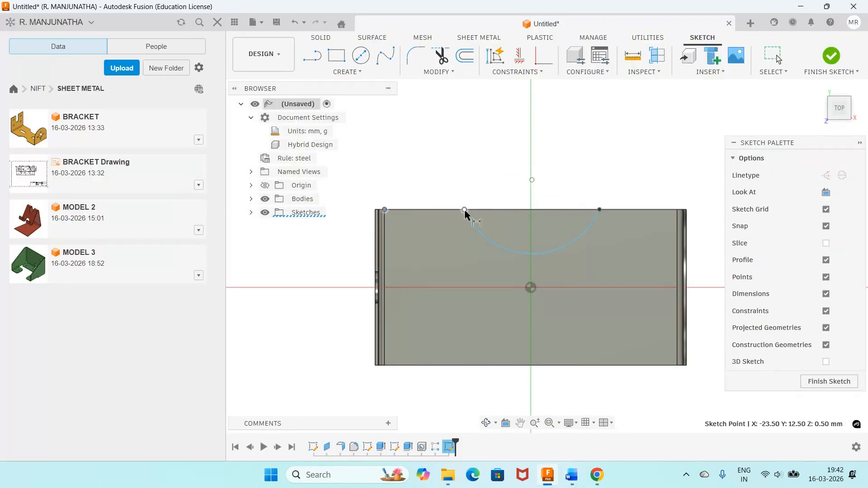
left_click(464, 210, "shift")
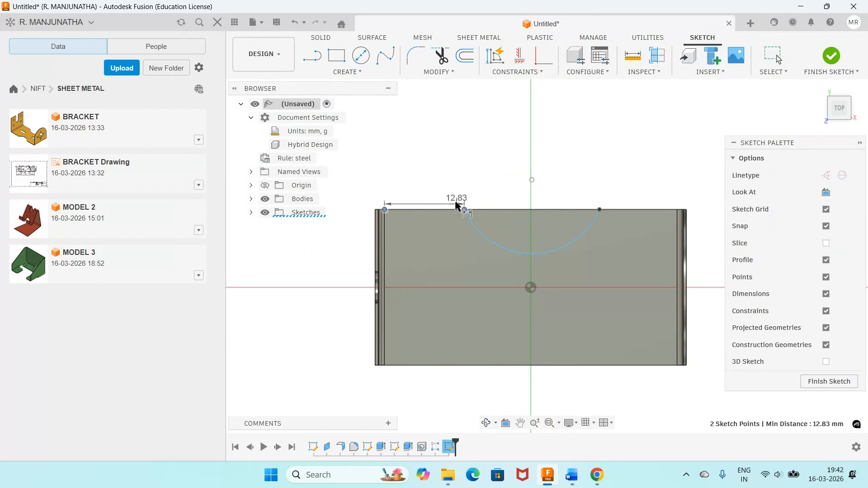
left_click(445, 194)
type("1")
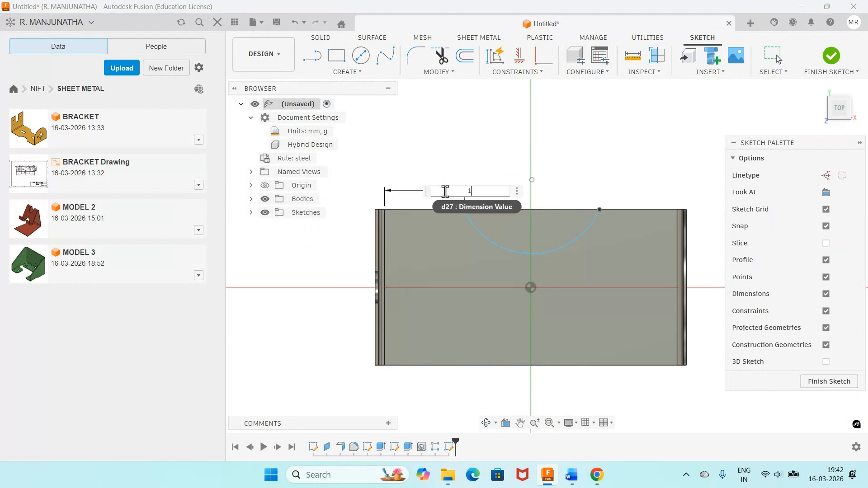
type("5")
key("Return")
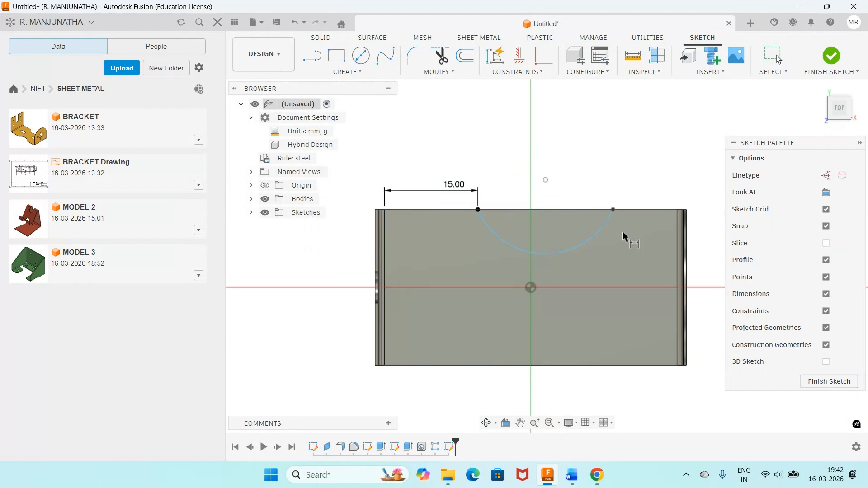
Dimension the arc's right endpoint 15 mm from the right end of the base's upper long edge.
left_click(677, 210)
left_click(651, 189)
type("15")
key("Return")
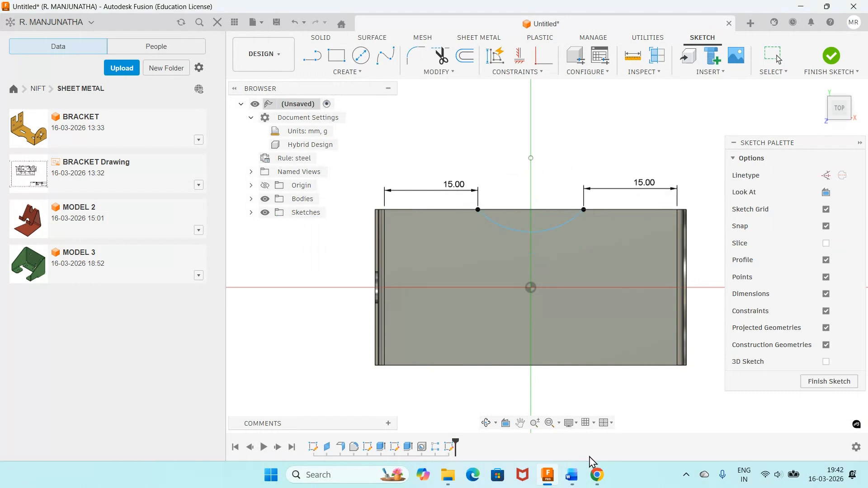
Check the arc radius in the Word reference, return to Fusion and dimension the arc's radius as 10 mm.
left_click(572, 474)
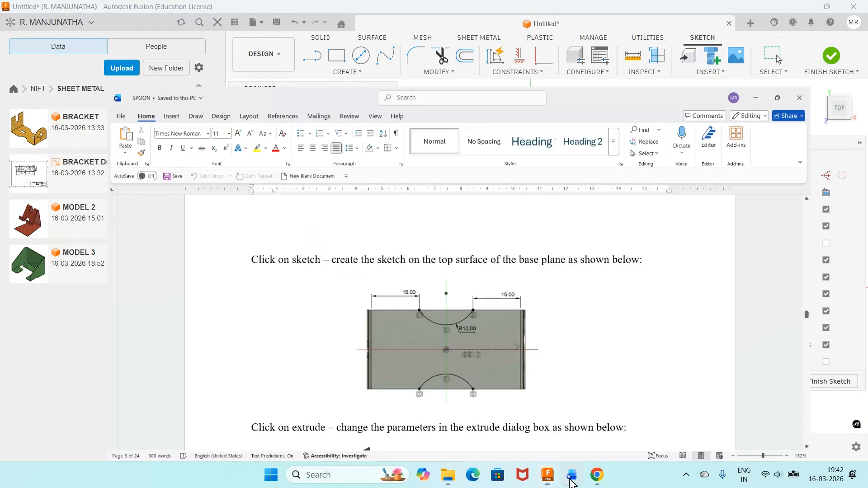
left_click(570, 479)
left_click(555, 227)
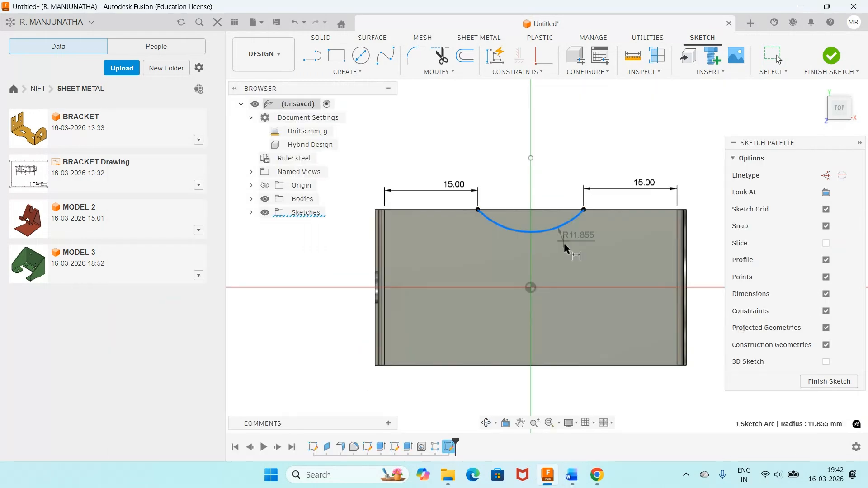
left_click(563, 243)
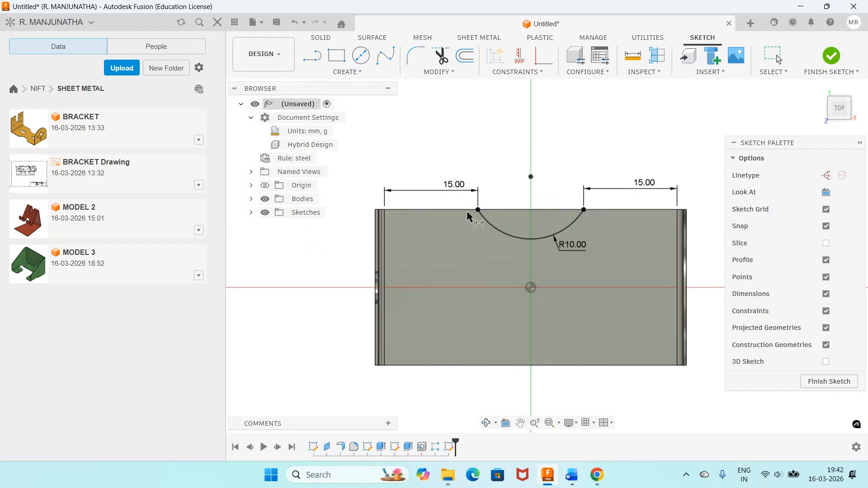
Draw a horizontal construction line about 27 mm long from the origin to just beyond the base's right end.
key("l")
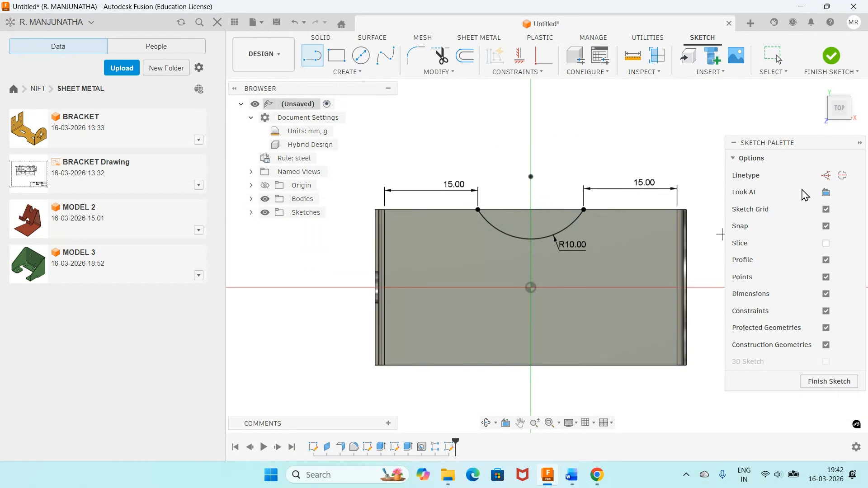
left_click(826, 175)
left_click(531, 290)
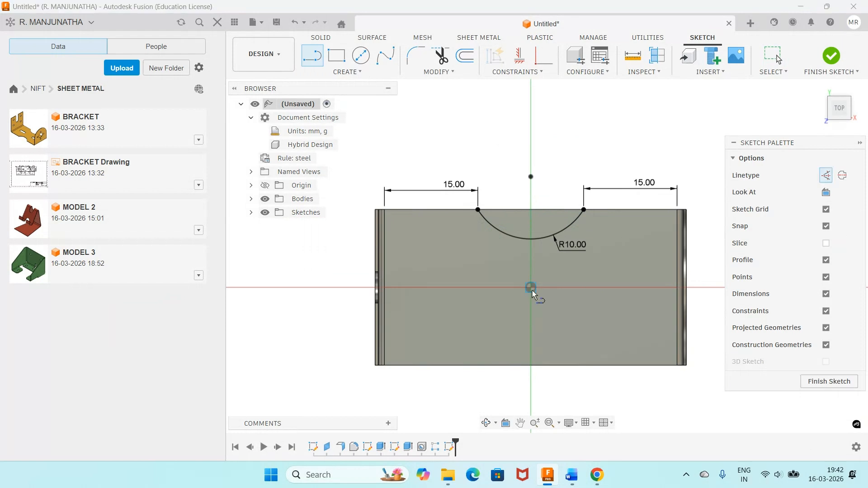
left_click(701, 288)
key("Escape")
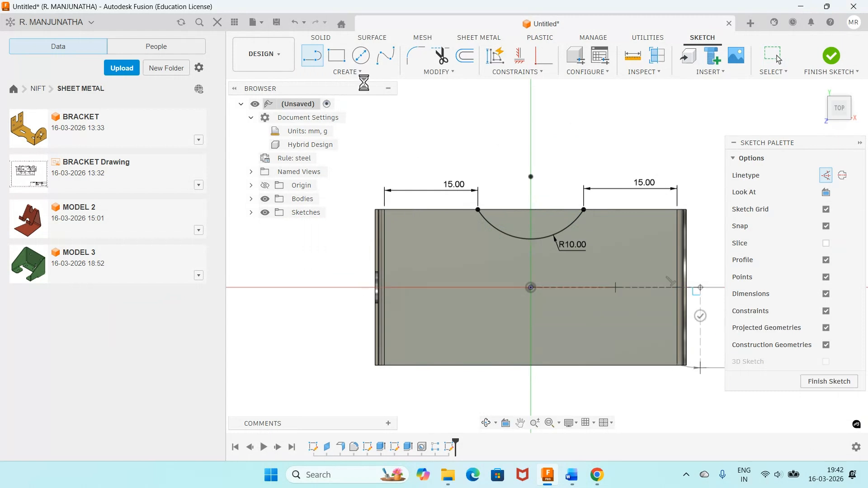
key("Escape")
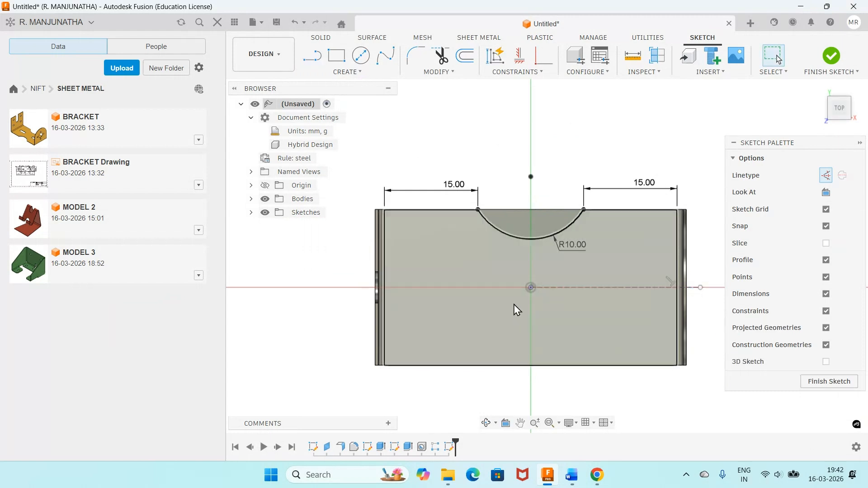
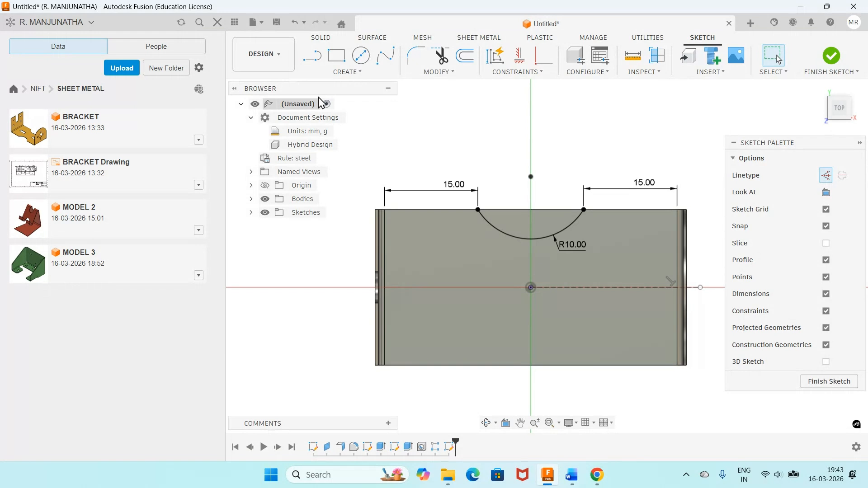
Mirror the arc about the horizontal construction line onto the base's opposite long edge and finish the sketch.
left_click(347, 72)
left_click(326, 216)
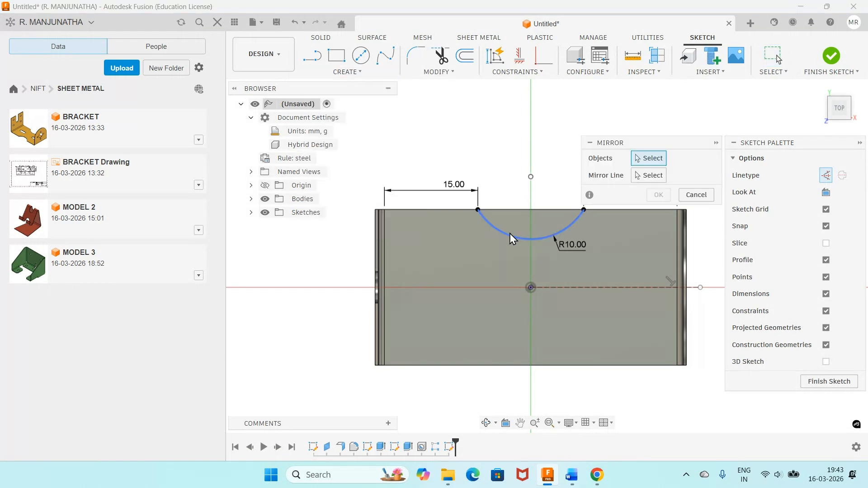
left_click(510, 235)
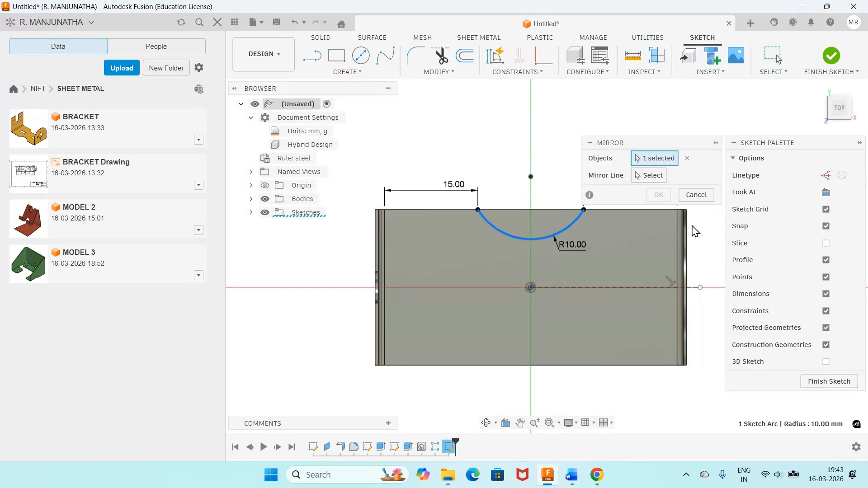
left_click(651, 176)
left_click(619, 288)
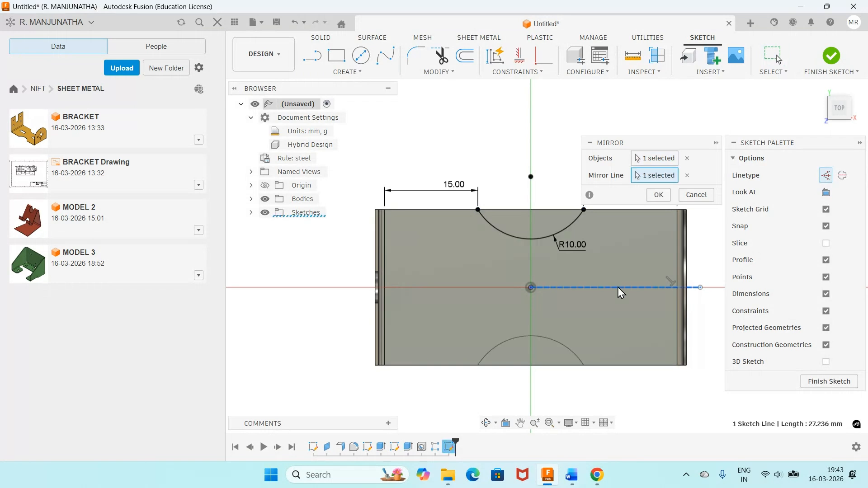
left_click(659, 195)
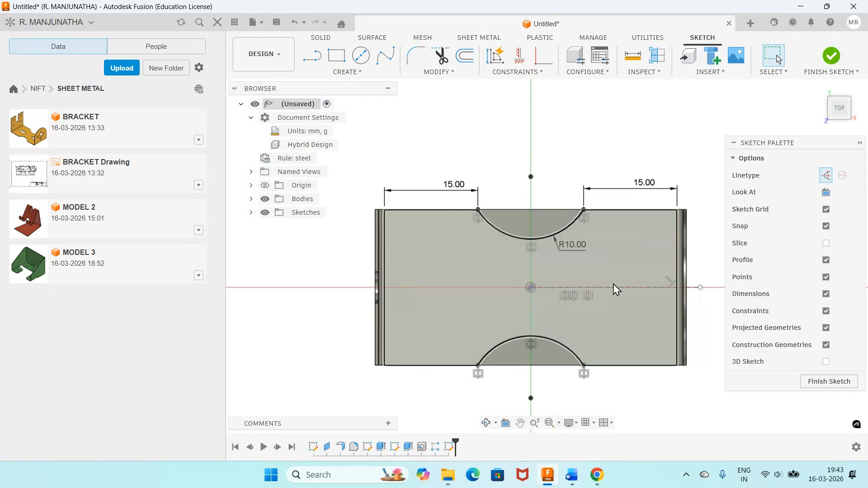
left_click(831, 57)
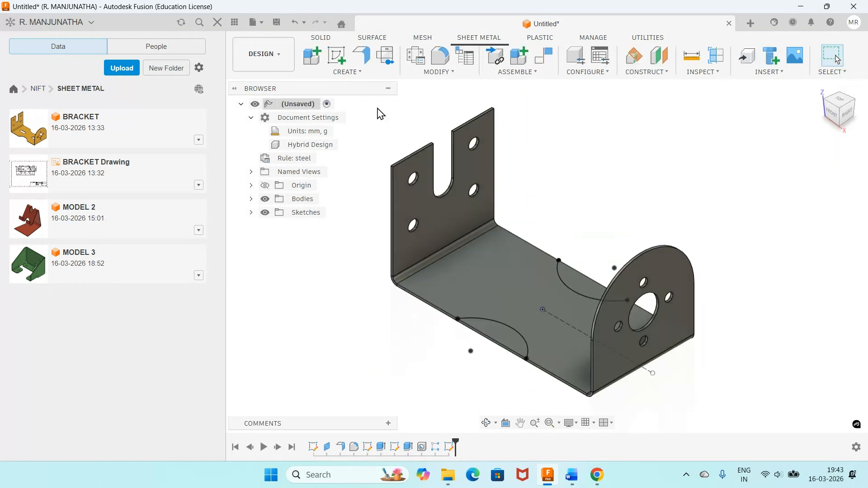
Extrude both arc profiles as a cut through the base with the extent type set to All.
left_click(346, 72)
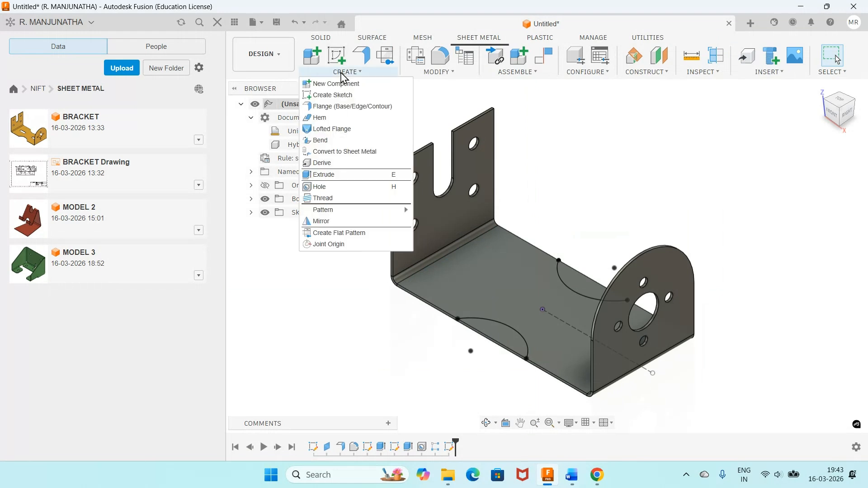
left_click(322, 175)
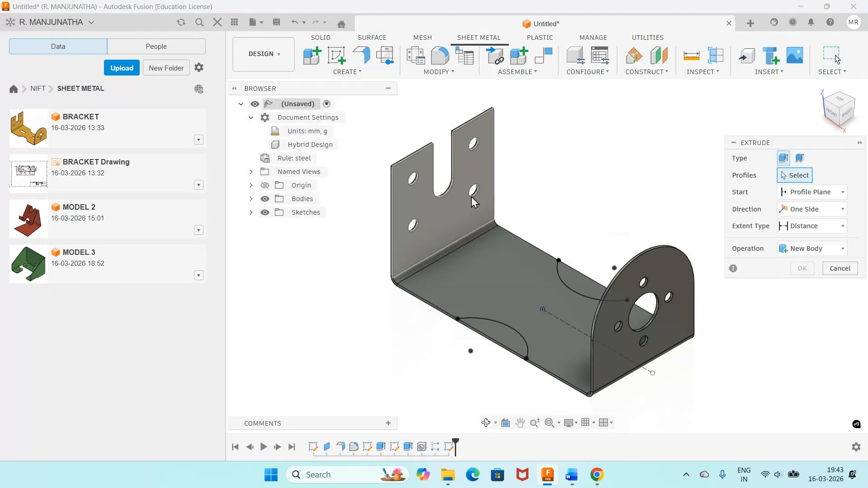
left_click(498, 337)
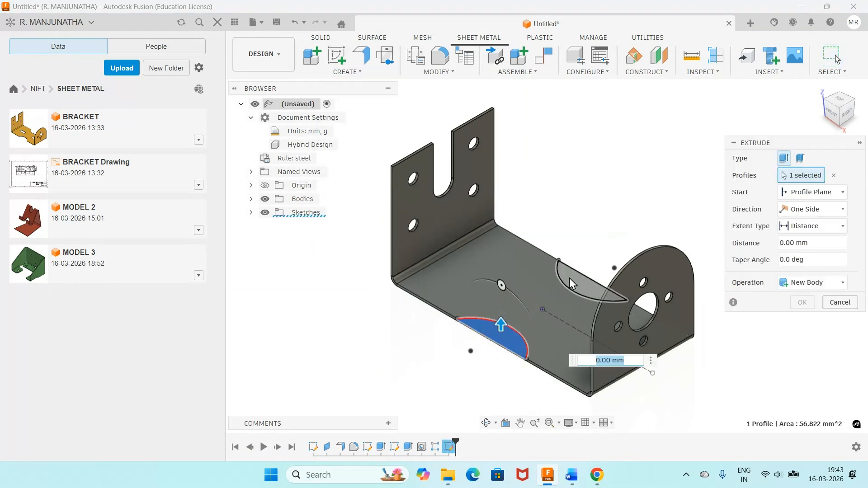
left_click(568, 278)
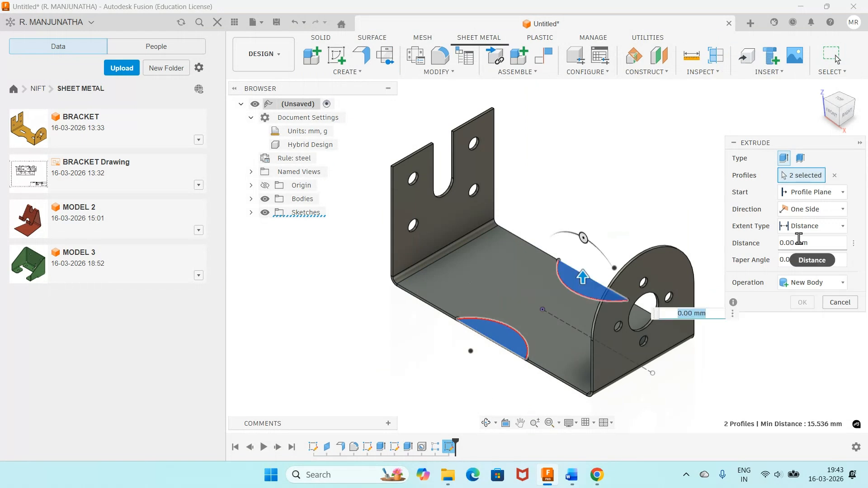
left_click(804, 227)
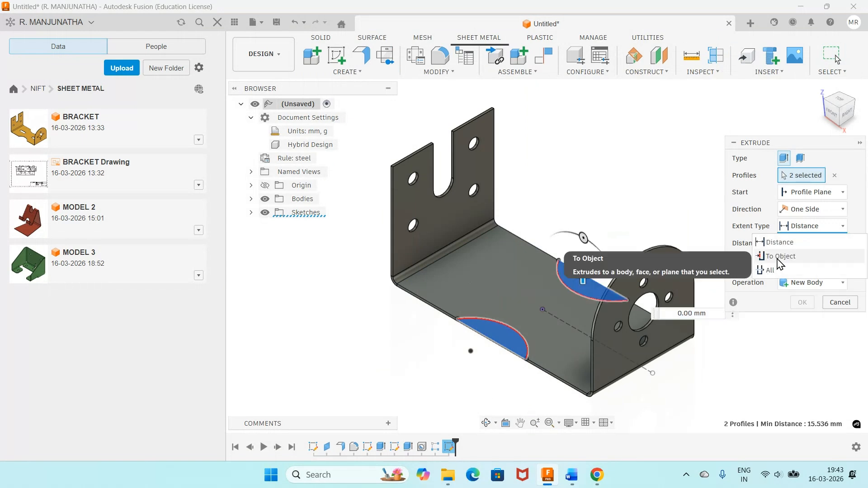
left_click(782, 271)
left_click(803, 320)
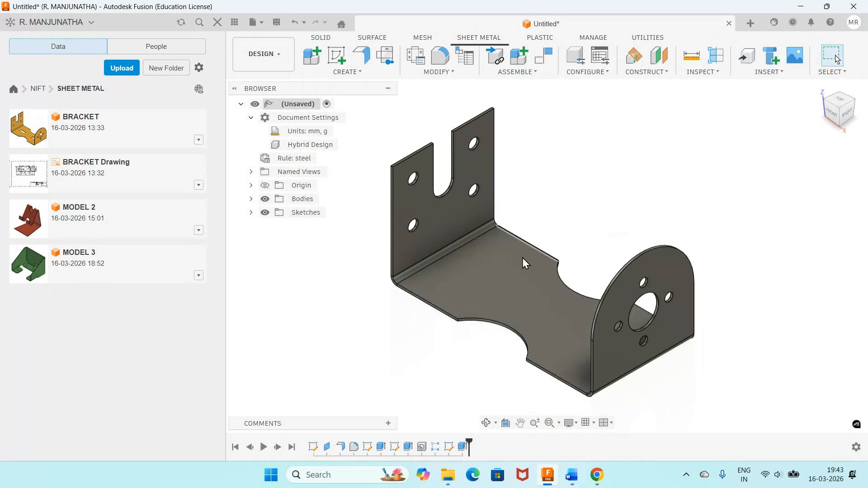
Look up the next dimensioned sketch, the slots on the base's top surface, in the Word reference and return to Fusion.
left_click(568, 476)
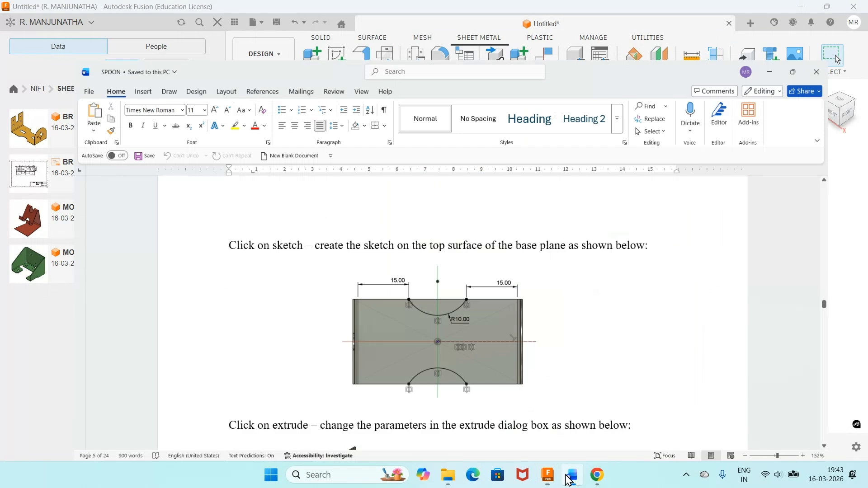
scroll(434, 332, "down", 5)
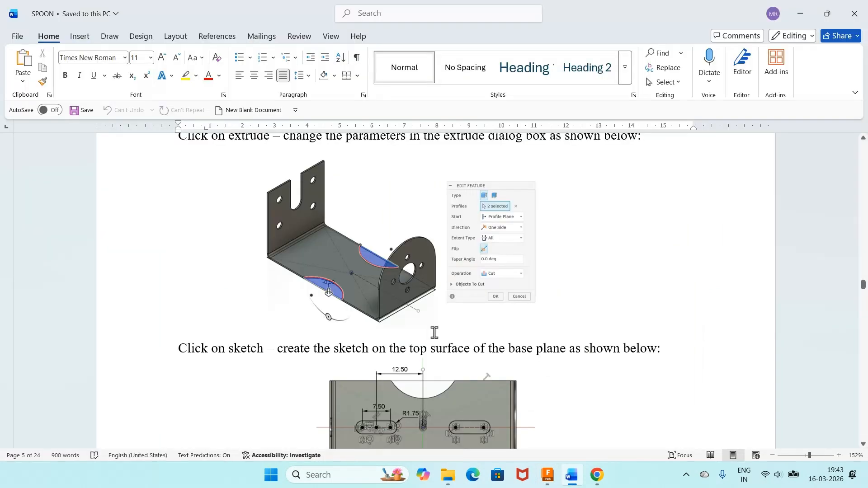
scroll(455, 321, "down", 2)
scroll(455, 321, "down", 3)
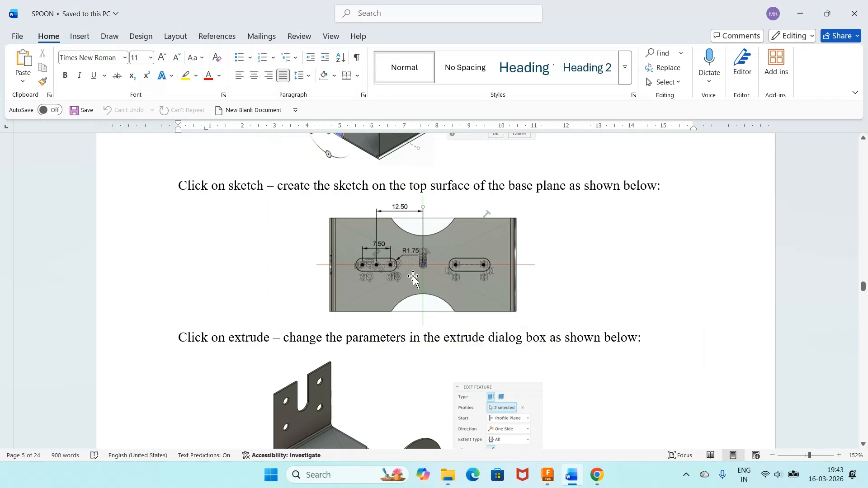
key("alt+Tab")
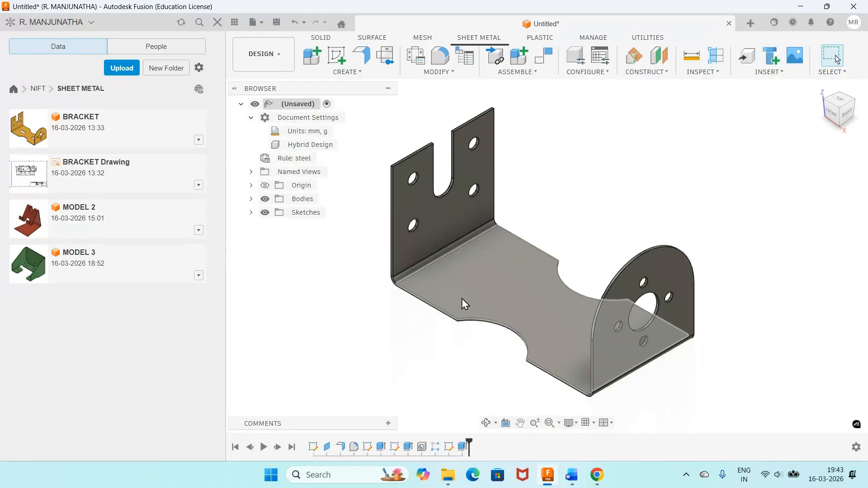
Start a sketch on the base's top face and draw a horizontal centre-to-centre slot about 10.7 mm between centres and 3.2 mm wide, left of the origin.
left_click(337, 55)
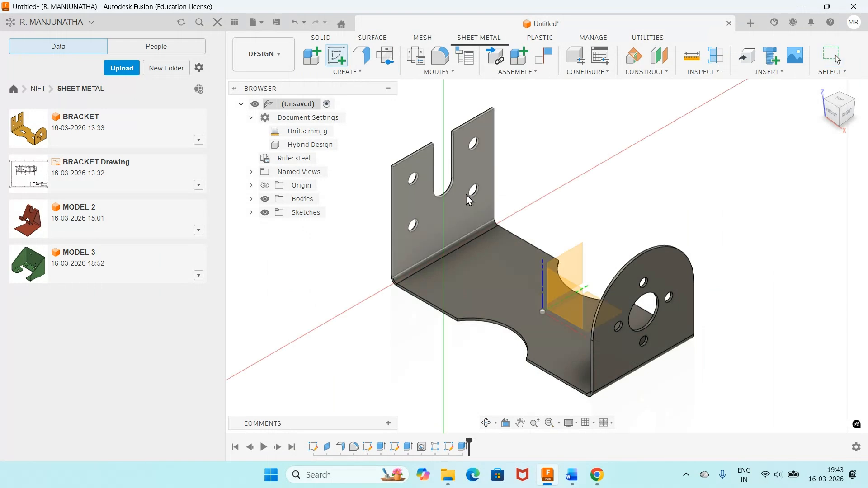
left_click(466, 194)
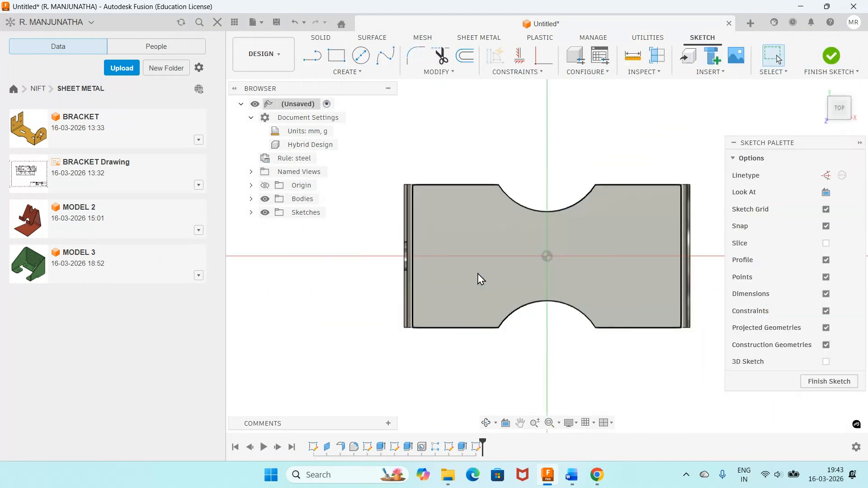
scroll(492, 298, "up", 2)
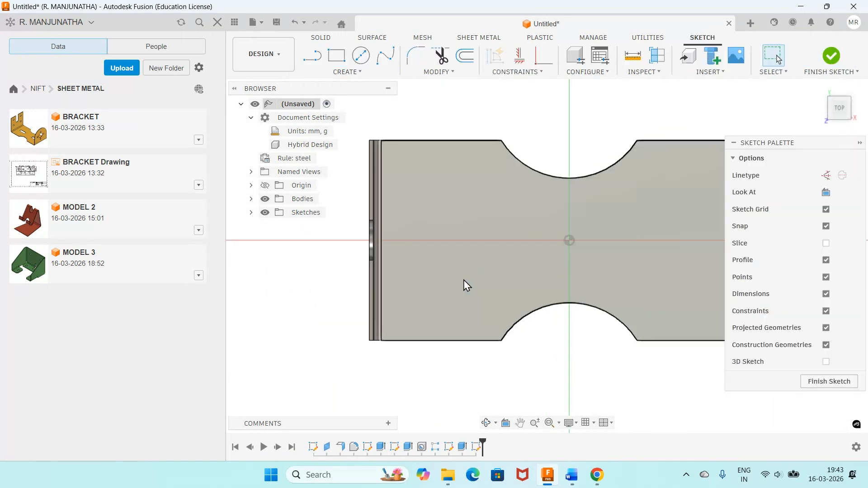
left_click(347, 72)
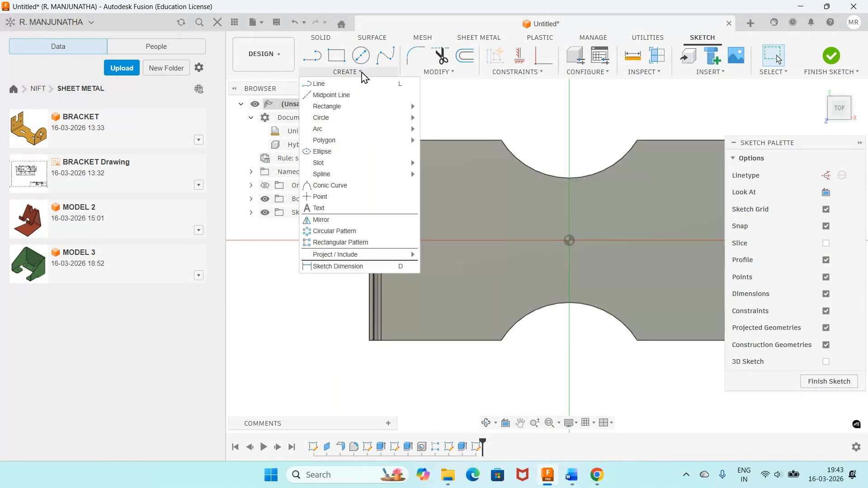
left_click(321, 163)
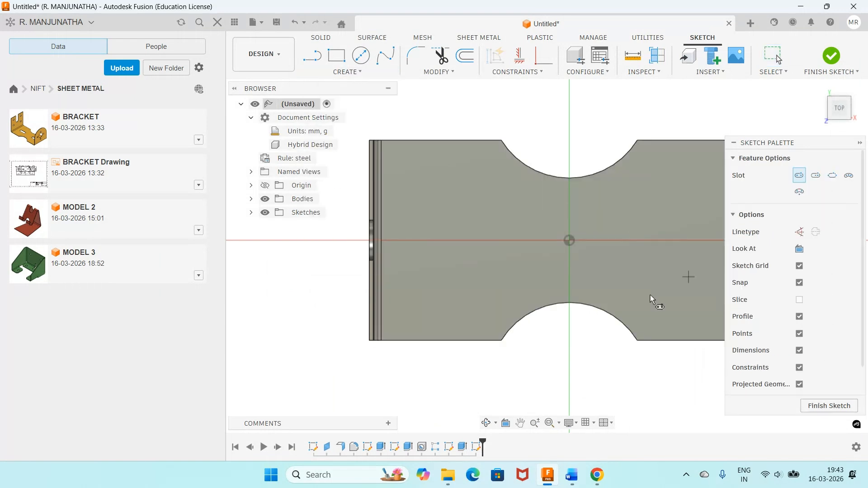
left_click(419, 255)
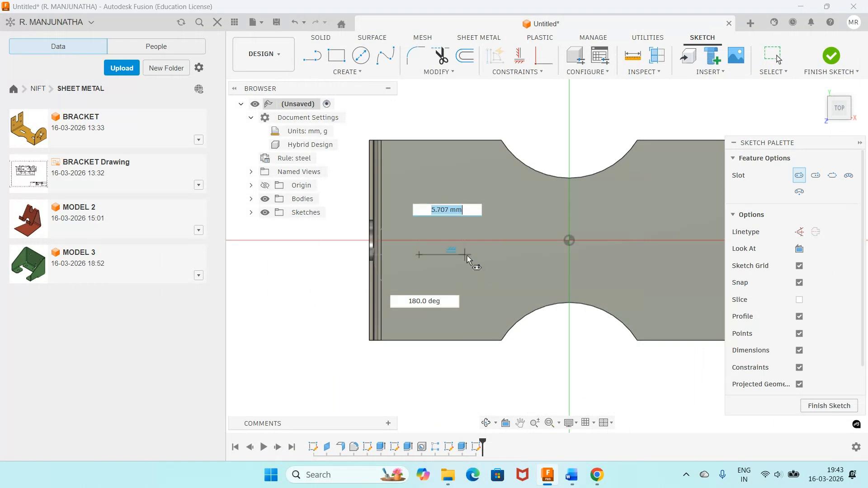
left_click(494, 256)
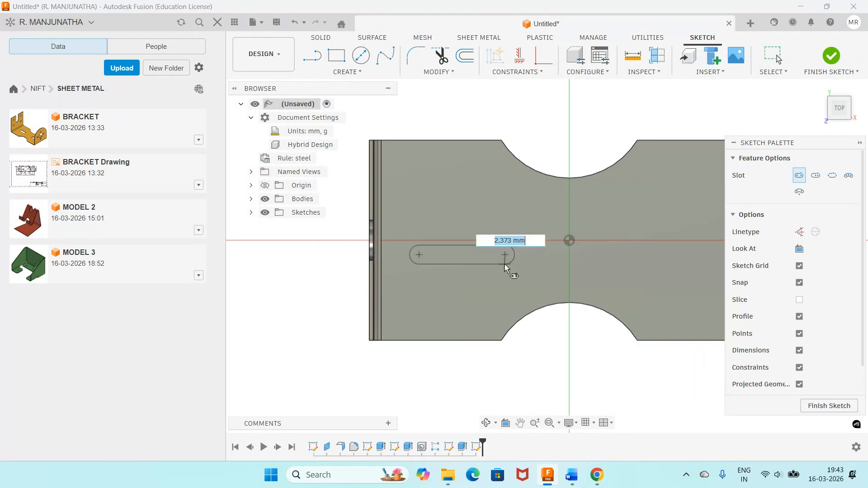
left_click(504, 264)
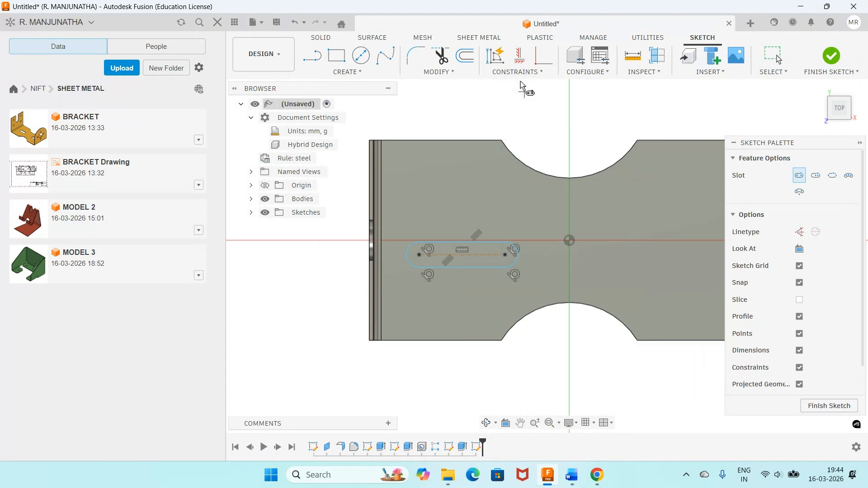
Align the slot's right centre point horizontally with the sketch origin using a Horizontal/Vertical constraint.
left_click(519, 55)
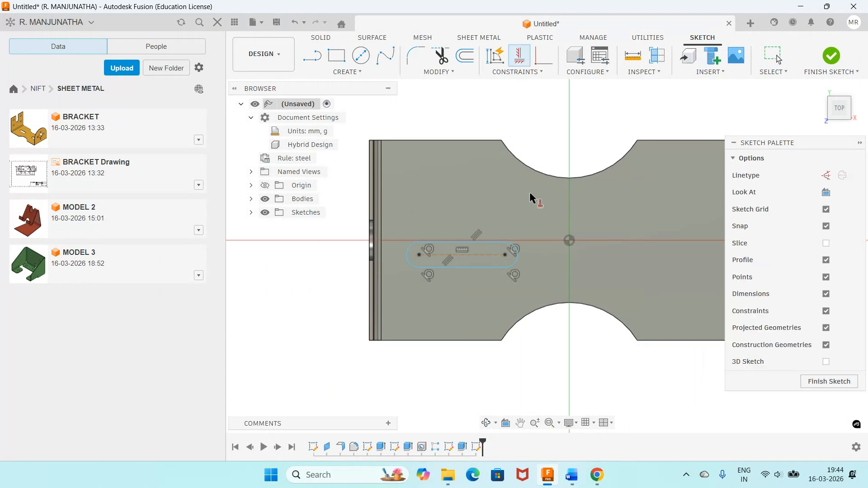
left_click(506, 253)
left_click(570, 240)
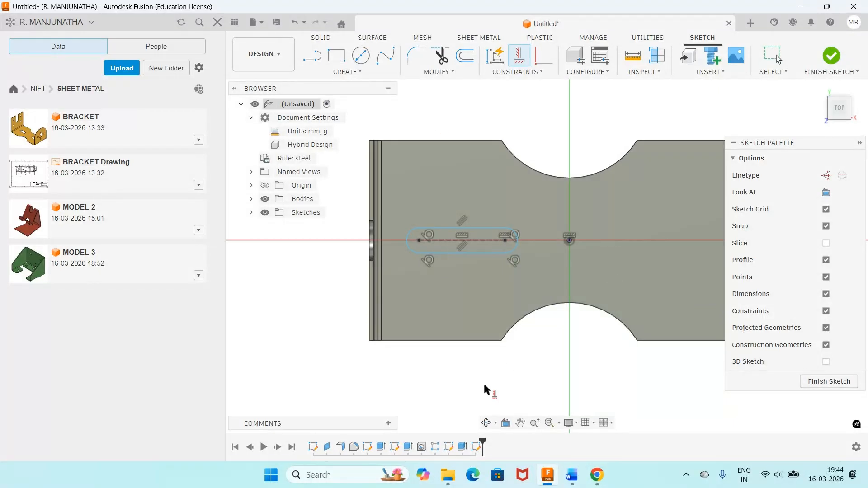
Check the slot dimensions in the Word reference and dimension the slot's centre-to-centre length in Fusion as 7.5 mm.
left_click(571, 475)
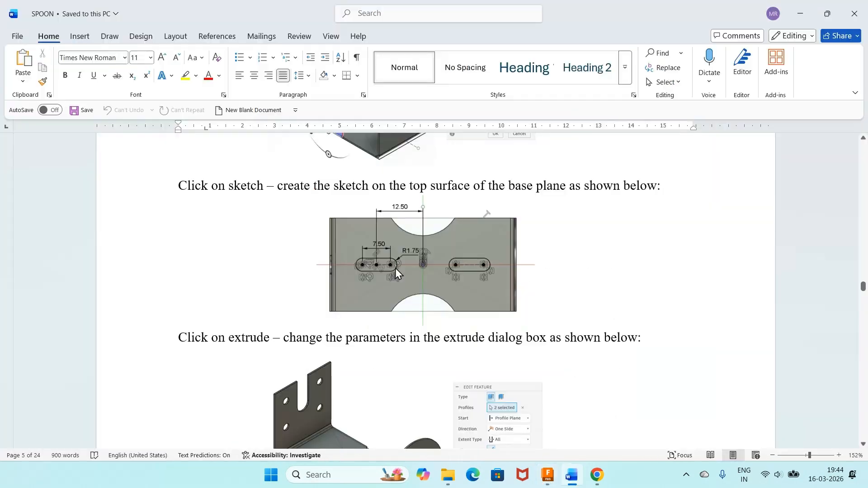
scroll(396, 268, "down", 1)
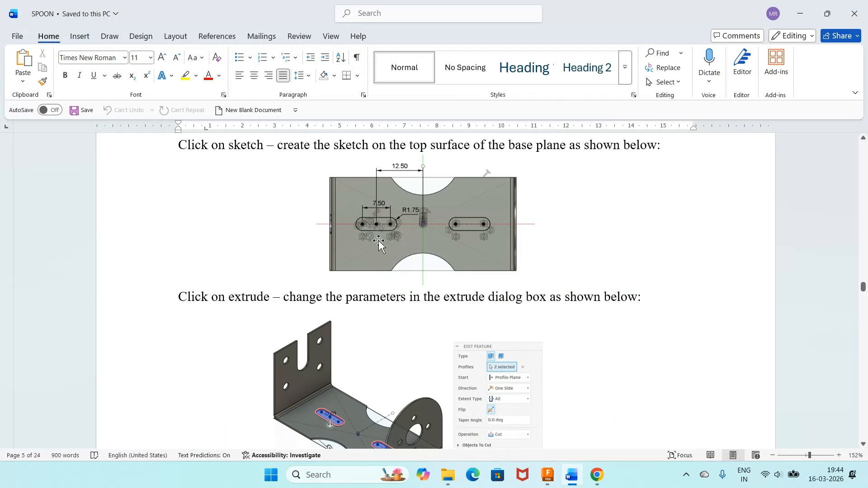
left_click(570, 478)
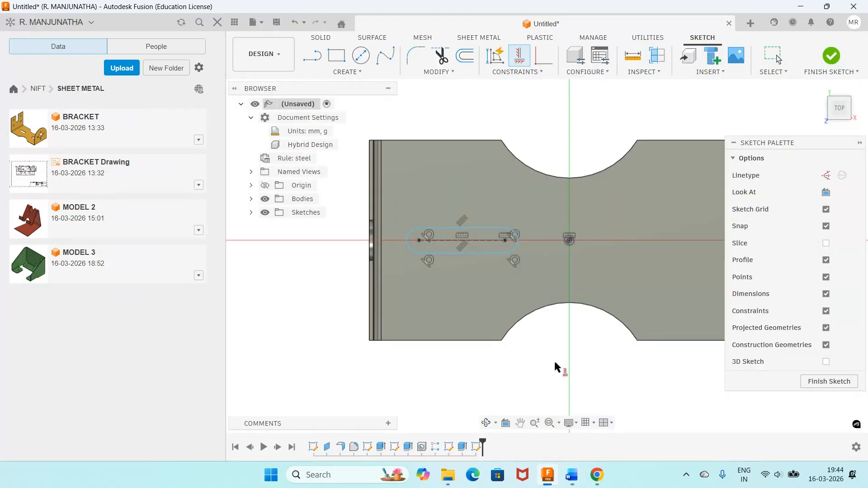
key("Escape")
left_click(457, 240)
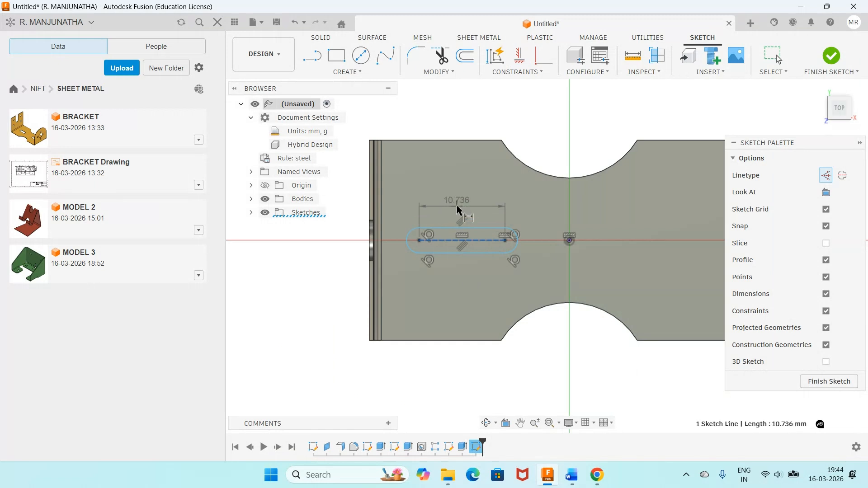
left_click(457, 209)
type("7.5")
key("Return")
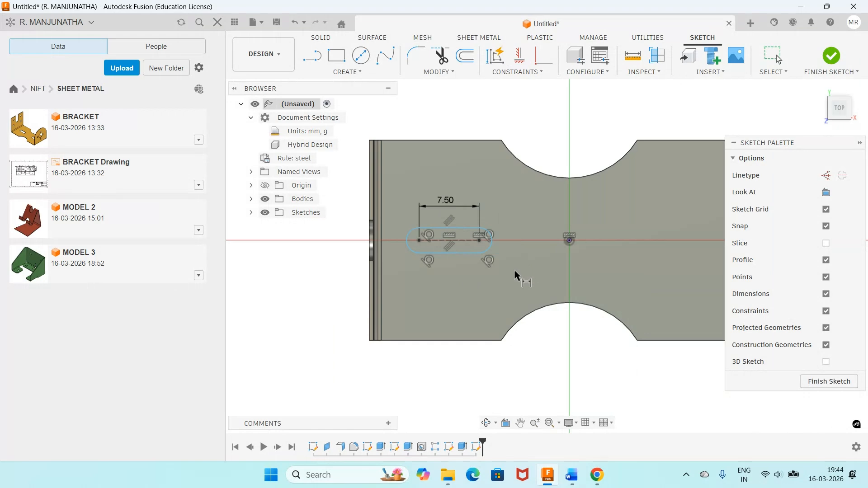
Dimension the slot's right end arc with a radius of 1.75 mm, checking the value in the Word reference.
left_click(492, 247)
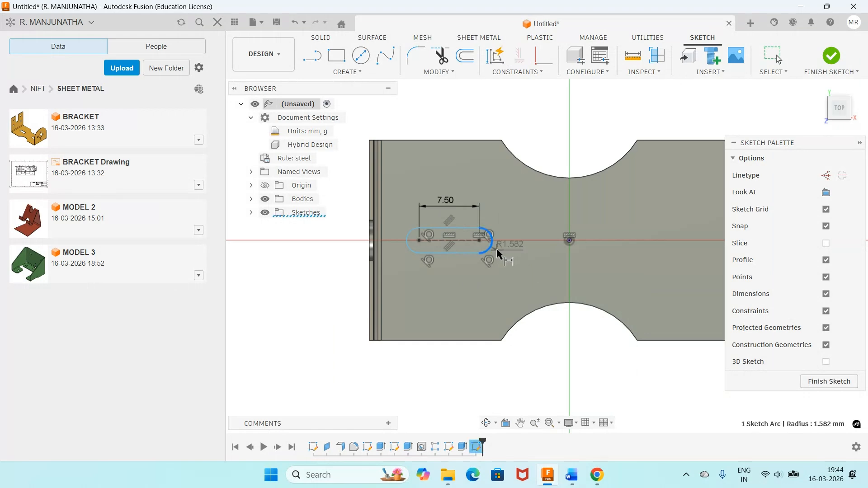
left_click(499, 254)
left_click(570, 475)
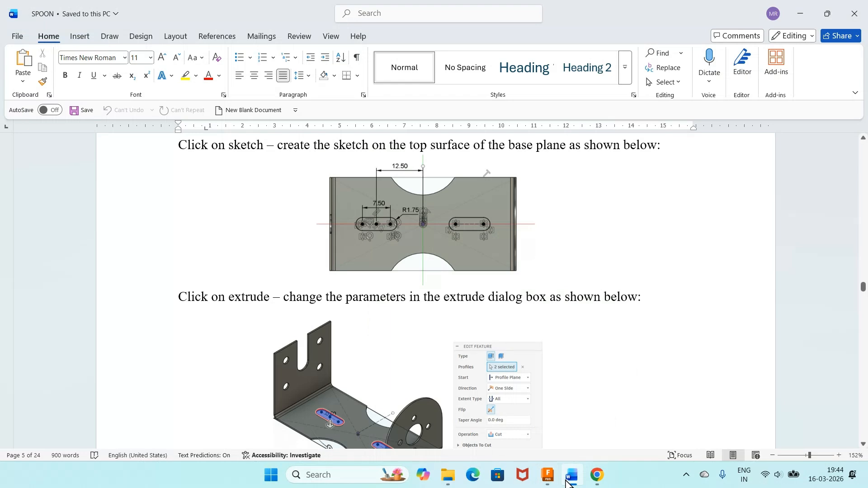
left_click(568, 478)
left_click(482, 250)
type("1.75")
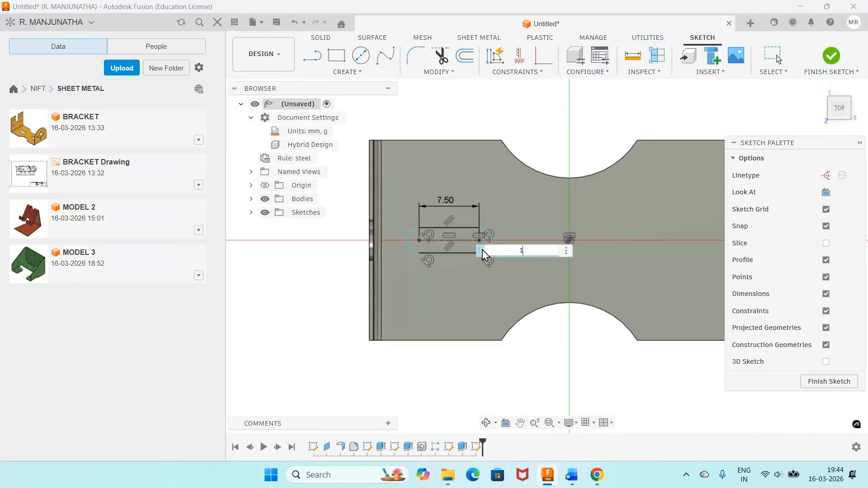
key("Return")
scroll(464, 218, "up", 2)
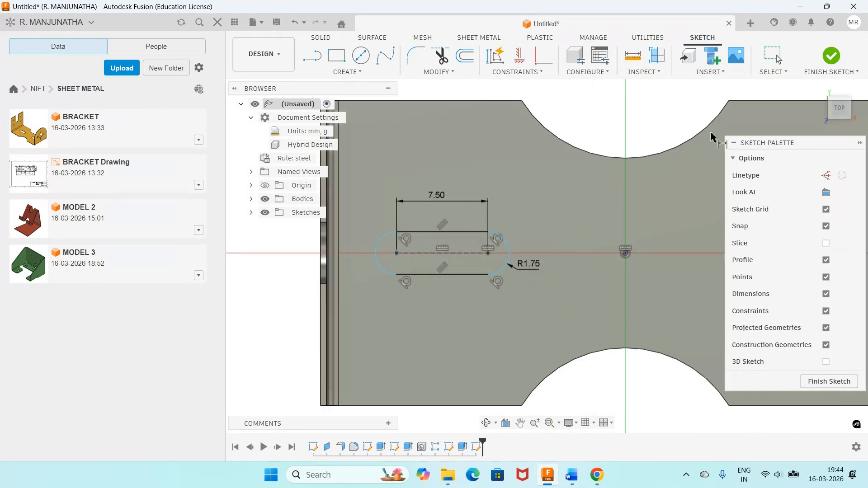
Test the slot's remaining freedom by sliding it back and forth along the horizontal axis.
left_click(773, 55)
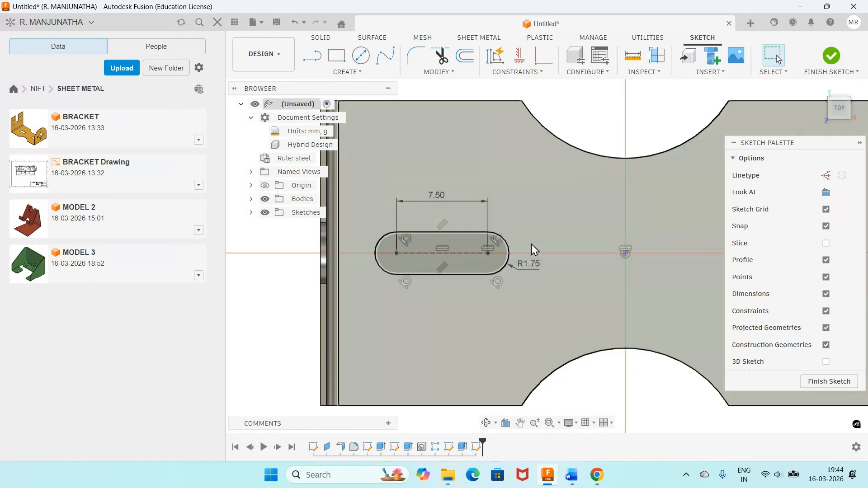
mouse_move(463, 256)
left_mouse_down()
mouse_move(465, 270)
mouse_move(528, 280)
mouse_move(477, 270)
left_mouse_up()
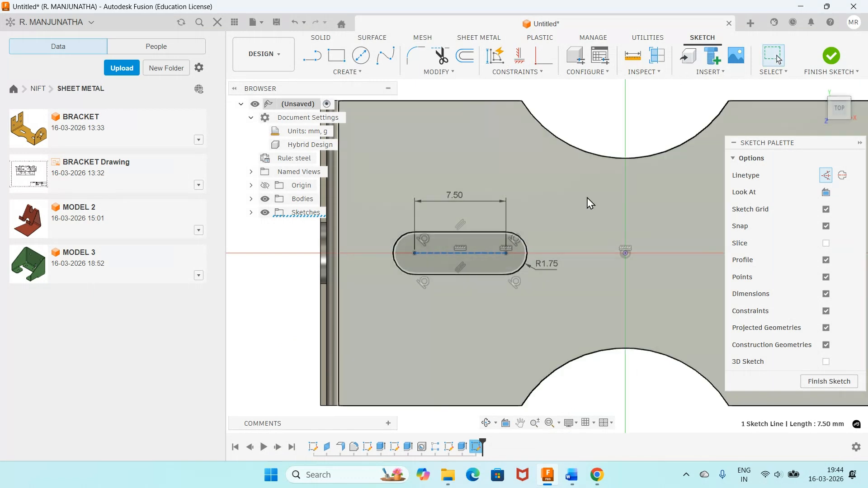
left_click_drag(459, 232, 412, 240)
Place a sketch point between the slot and the origin and constrain it horizontally to the origin.
left_click(347, 71)
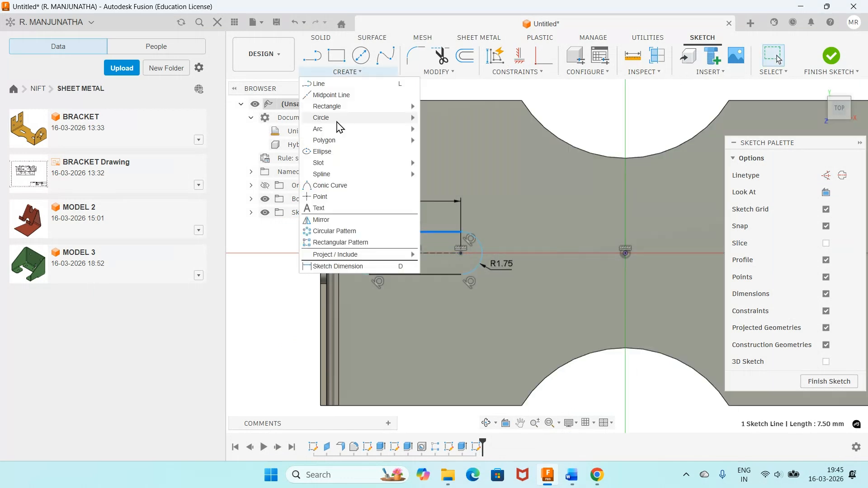
left_click(322, 196)
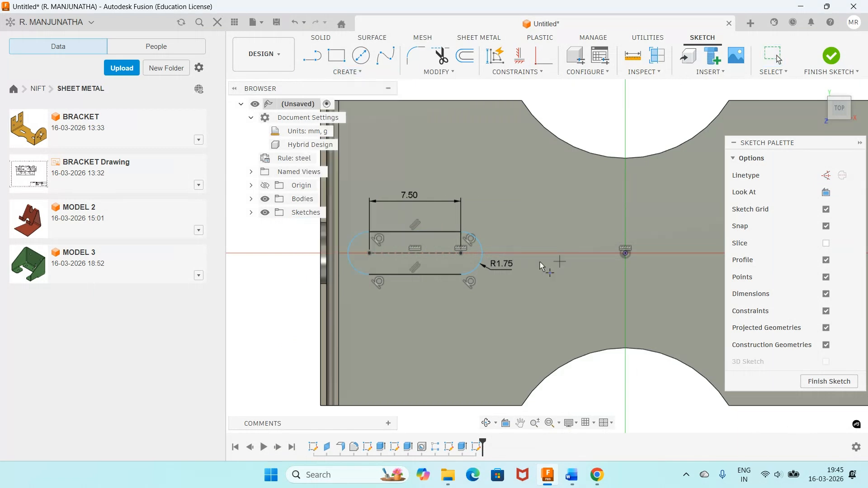
left_click(525, 262)
left_click(519, 55)
left_click(525, 262)
left_click(626, 252)
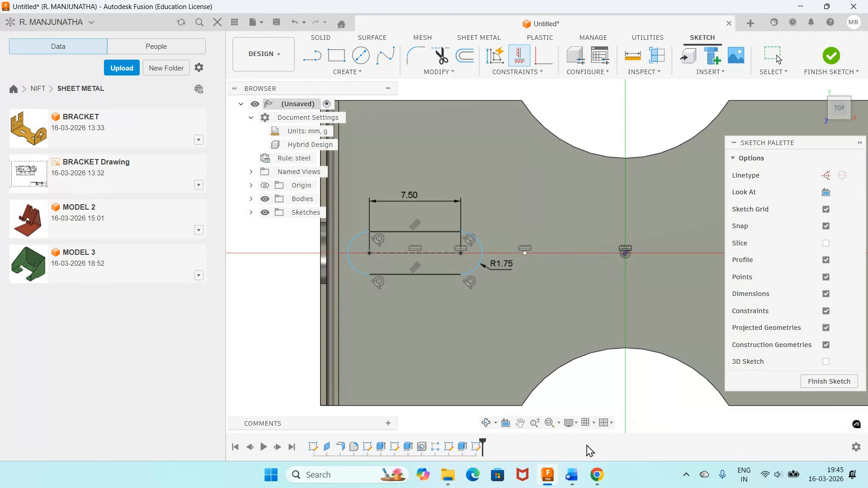
Check the Word reference and dimension the distance from the sketch point to the origin as 12.5 mm.
left_click(572, 474)
key("d")
left_click(526, 254)
left_click(624, 253)
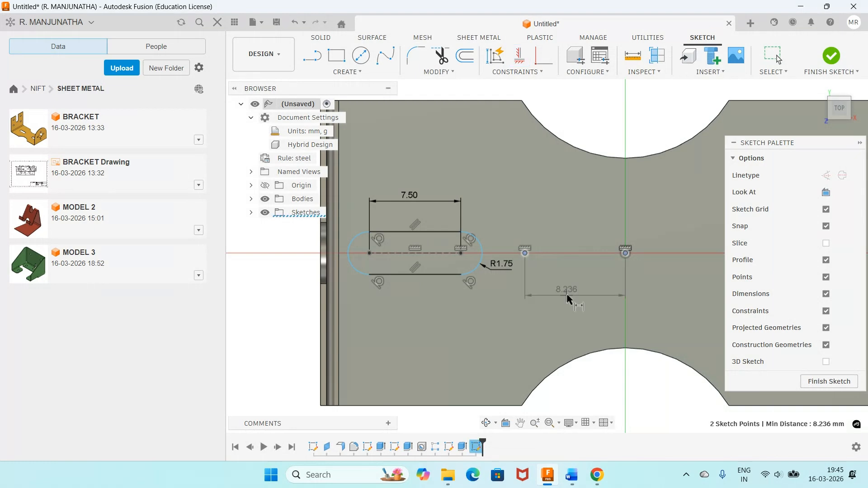
left_click(569, 299)
type("12.5")
key("Return")
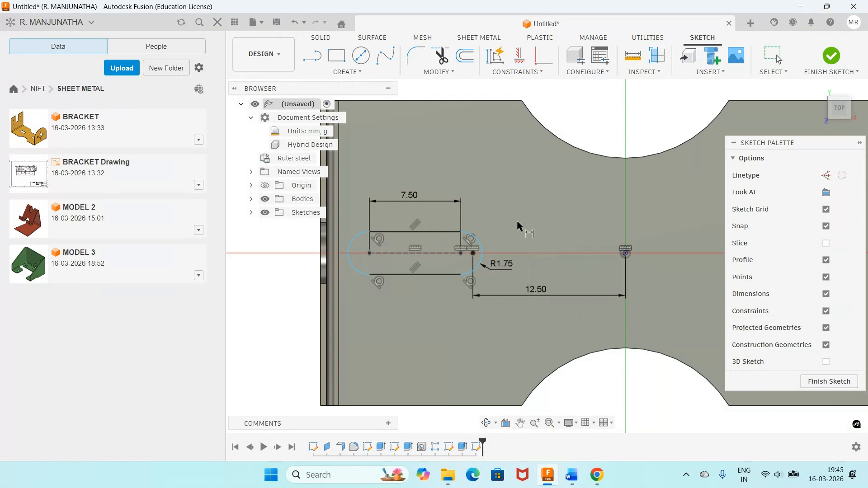
Apply a MidPoint constraint between the slot's centre line and the sketch point.
left_click(540, 72)
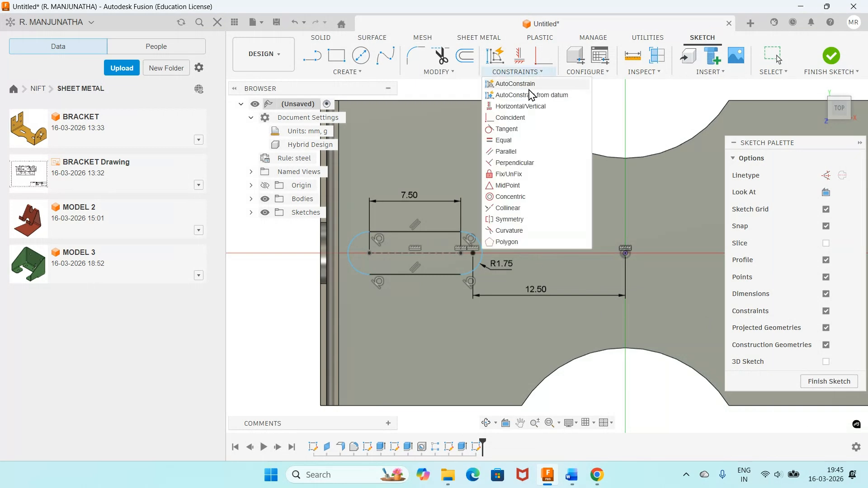
left_click(530, 89)
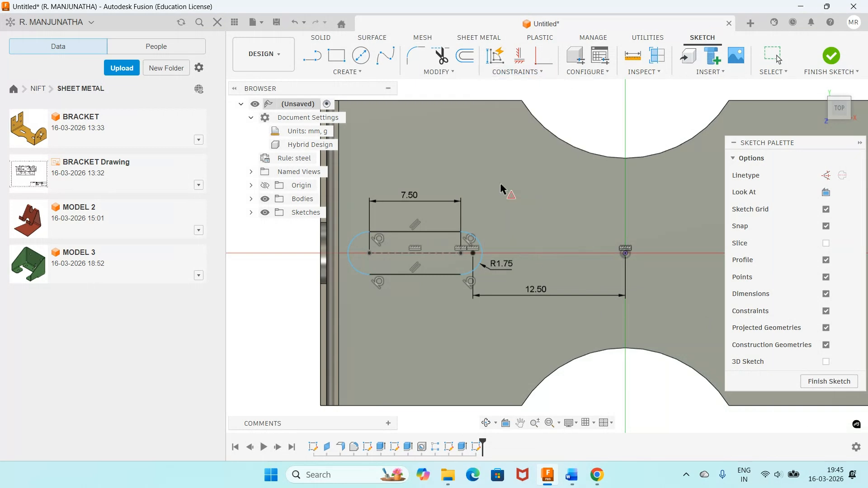
left_click(416, 254)
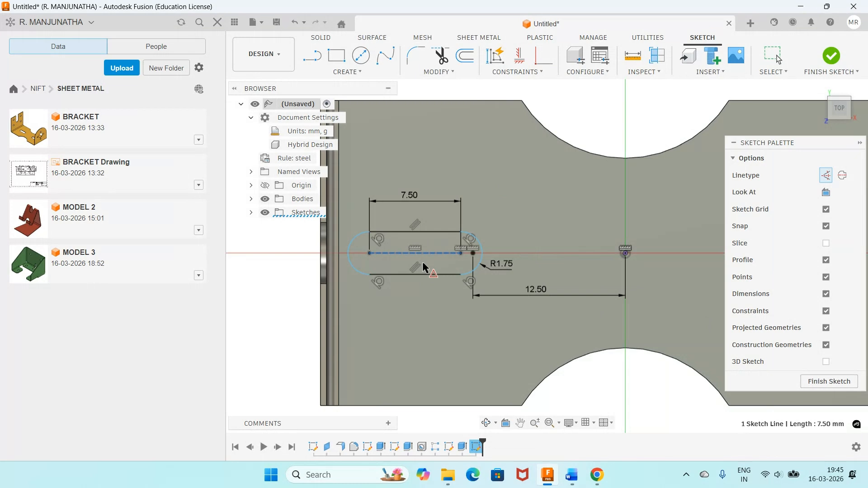
left_click(474, 255)
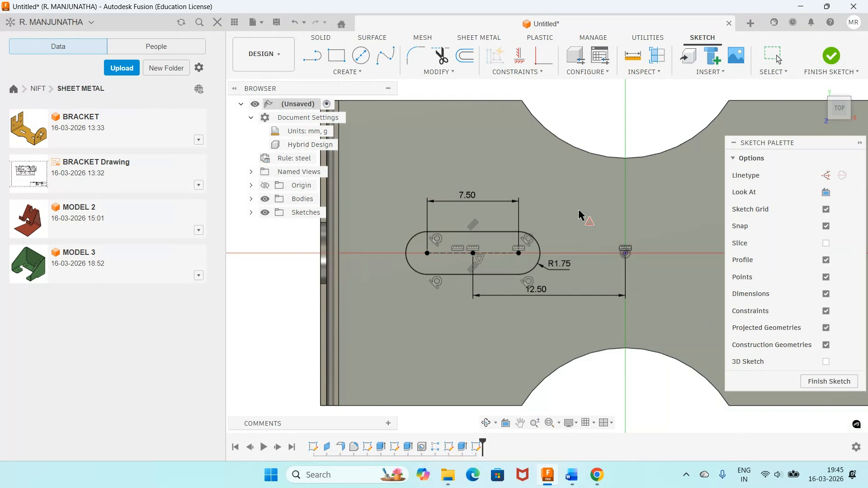
Draw a vertical construction line from the origin up to the level of the base's upper long edge.
scroll(579, 213, "down", 4)
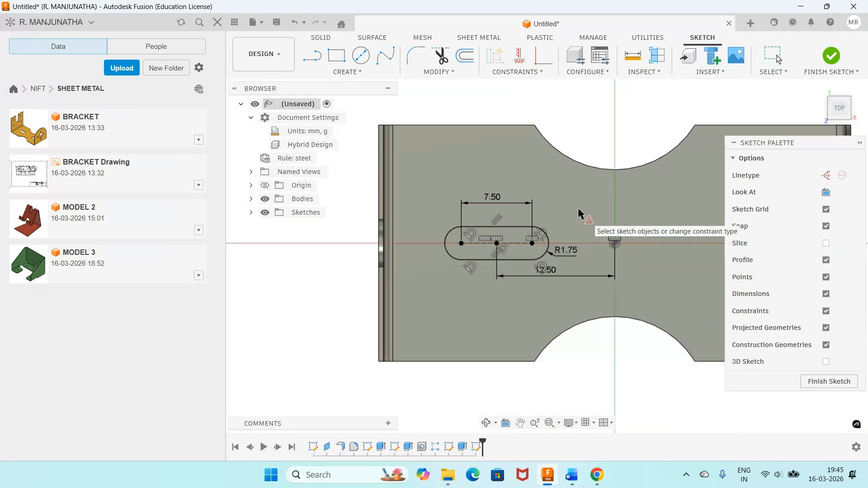
key("l")
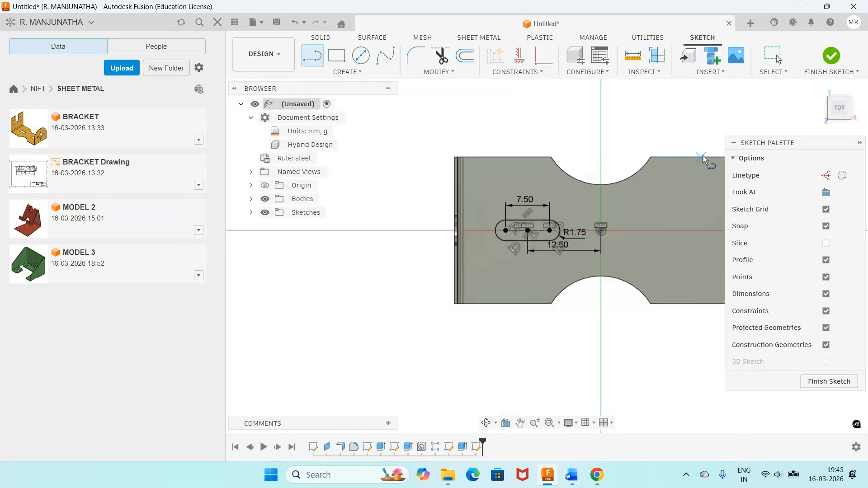
left_click(826, 175)
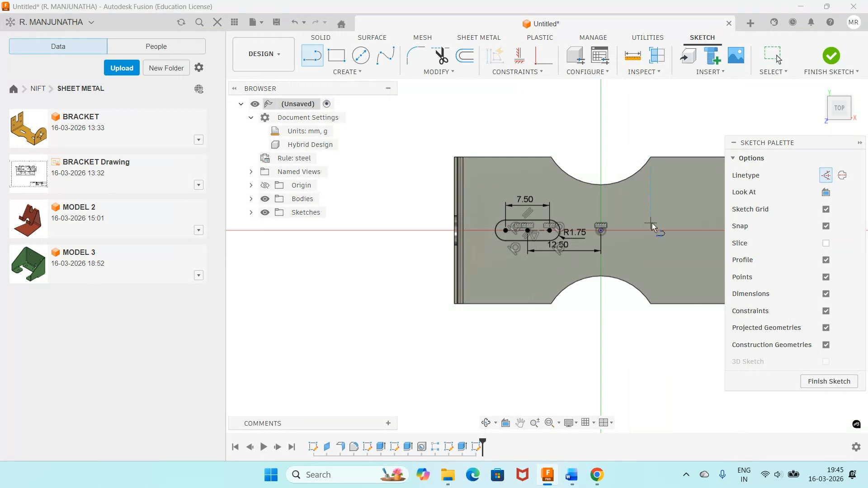
left_click(601, 230)
left_click(602, 157)
key("Escape")
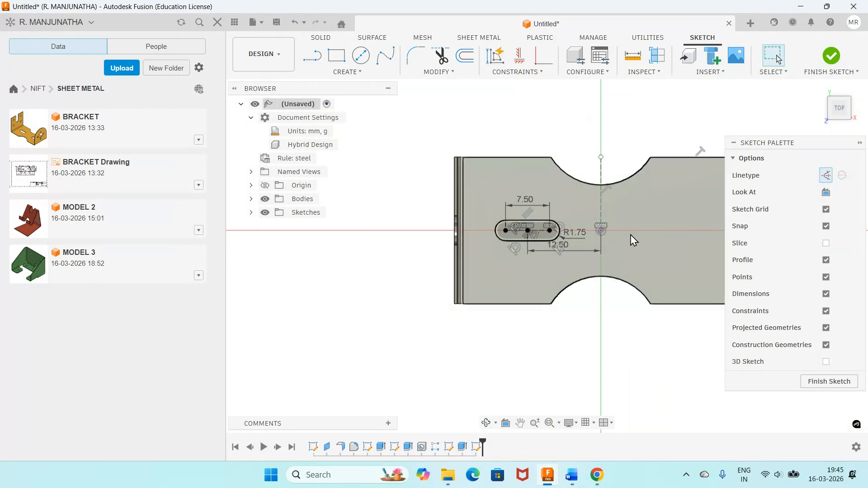
scroll(633, 240, "up", 3)
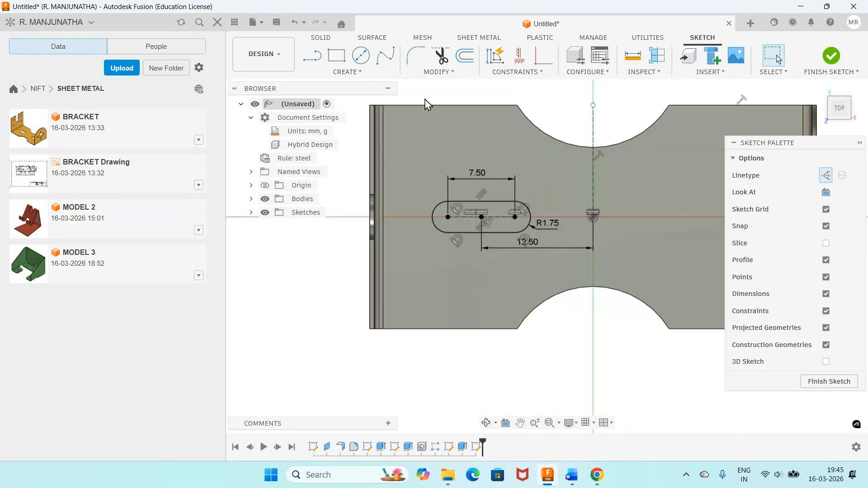
Mirror the slot outline about the vertical construction line through the origin and finish the sketch.
left_click(360, 73)
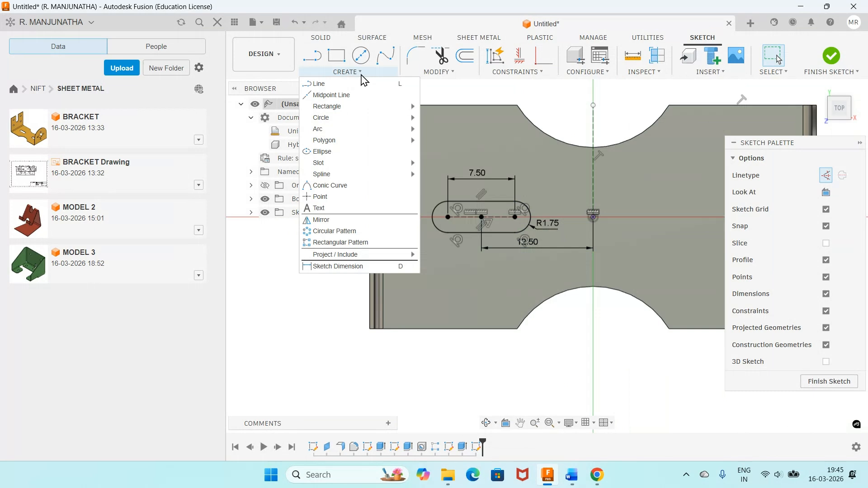
left_click(329, 220)
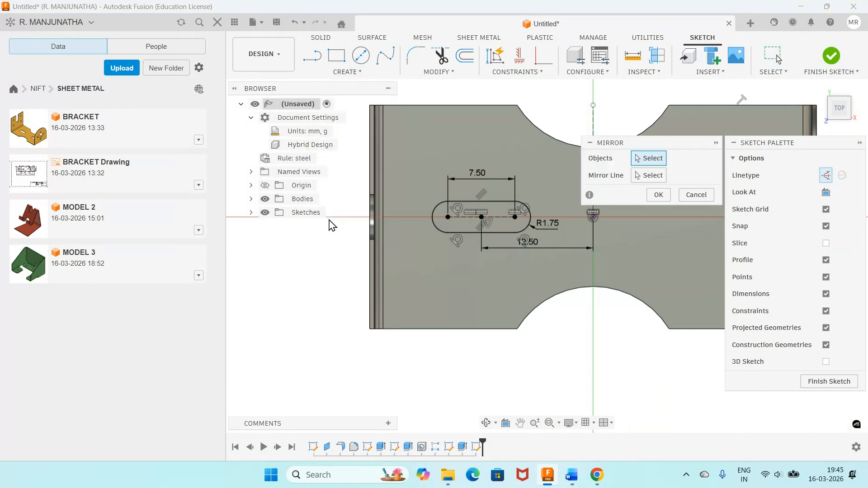
left_click(448, 233)
left_click(512, 233)
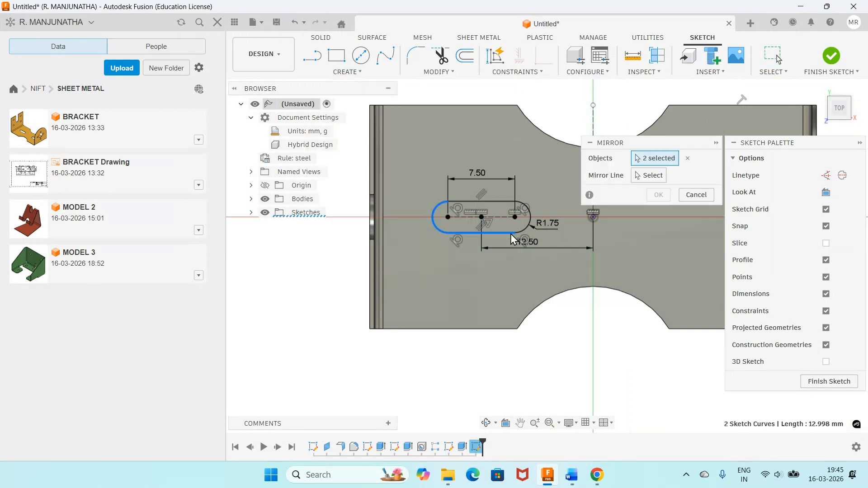
double_click(525, 230)
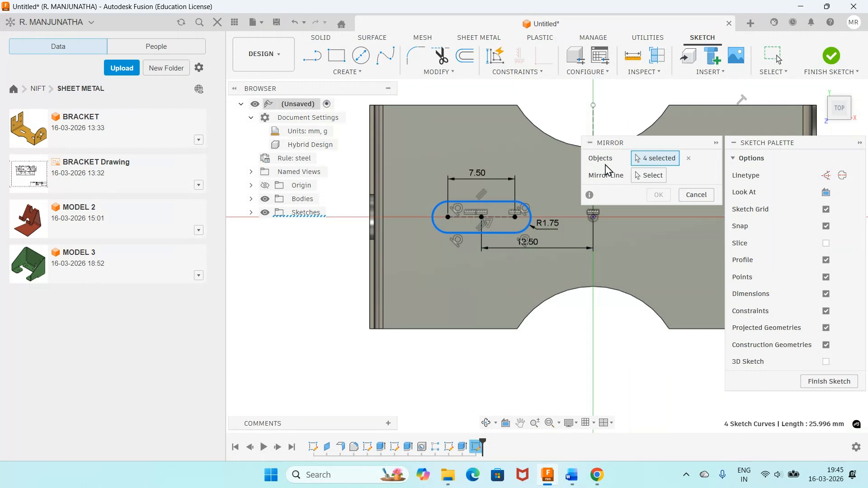
left_click(647, 177)
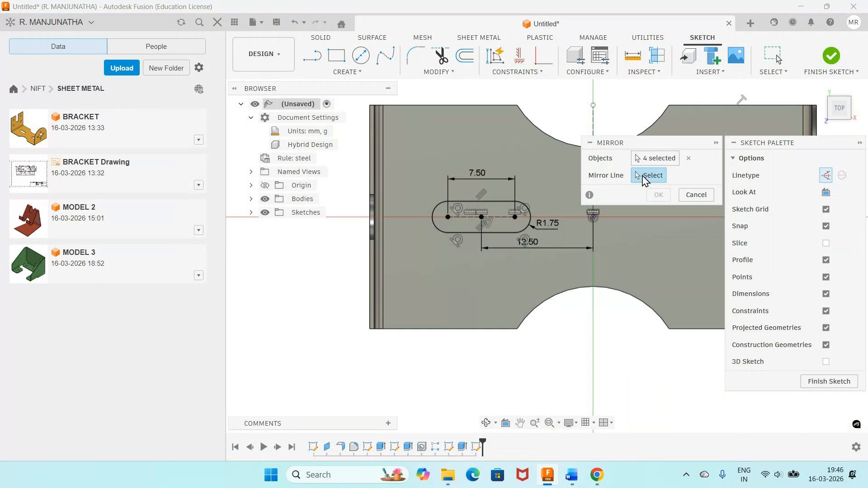
left_click(594, 122)
left_click(658, 195)
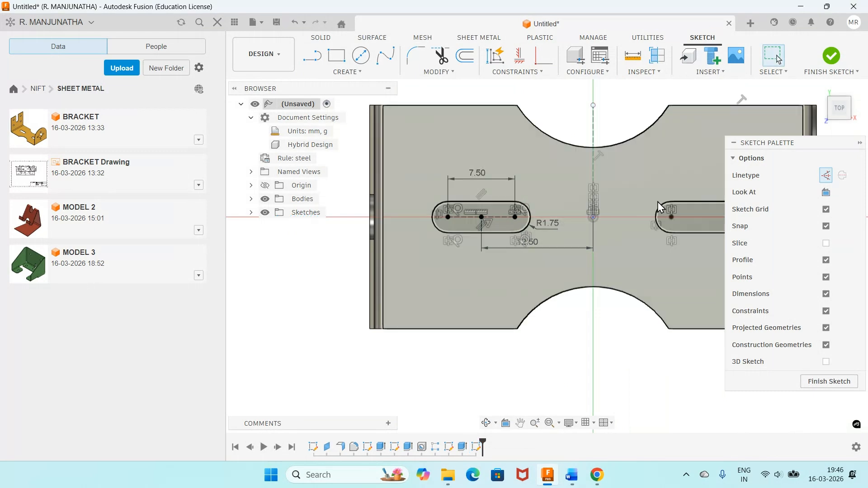
left_click(831, 56)
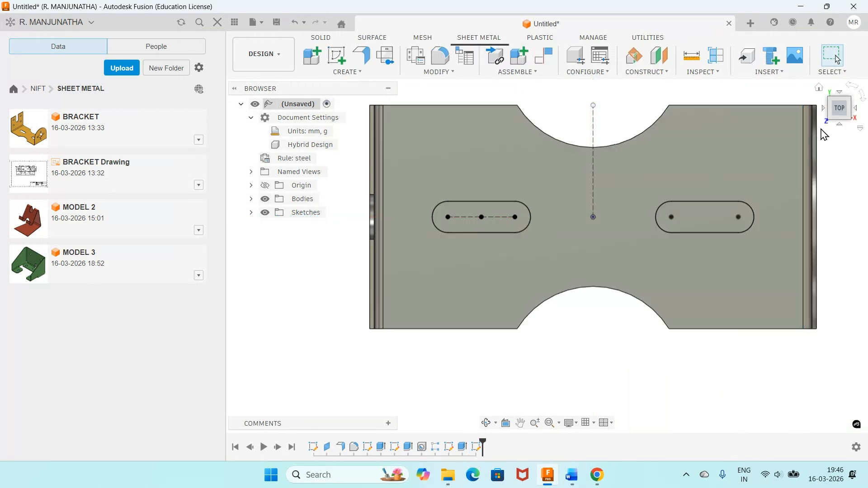
Extrude both slot profiles as a cut with the All extent, flipped downward through the base.
left_click(819, 88)
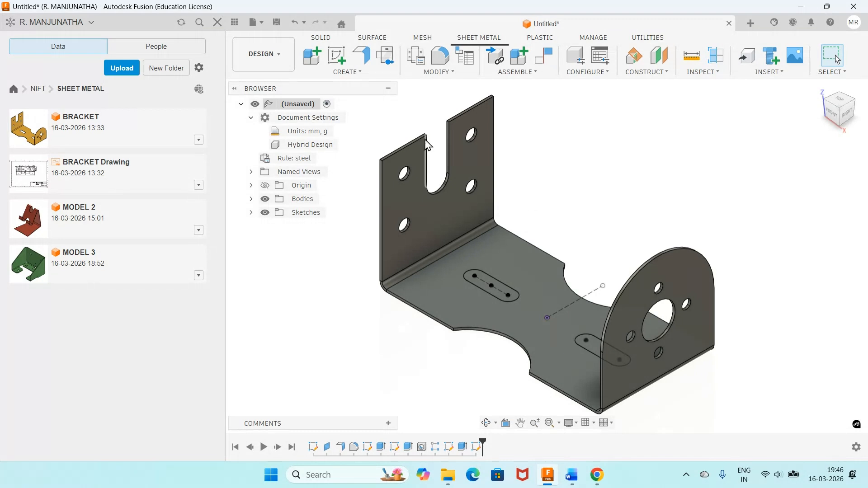
left_click(358, 77)
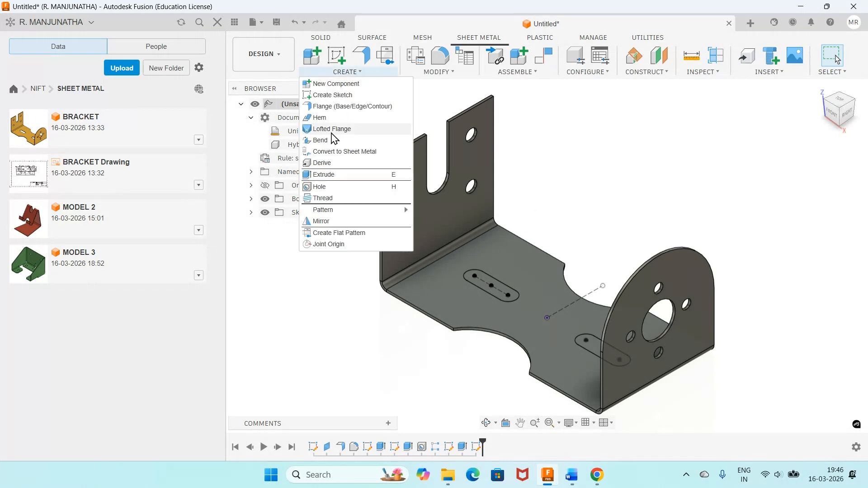
left_click(327, 178)
left_click(491, 281)
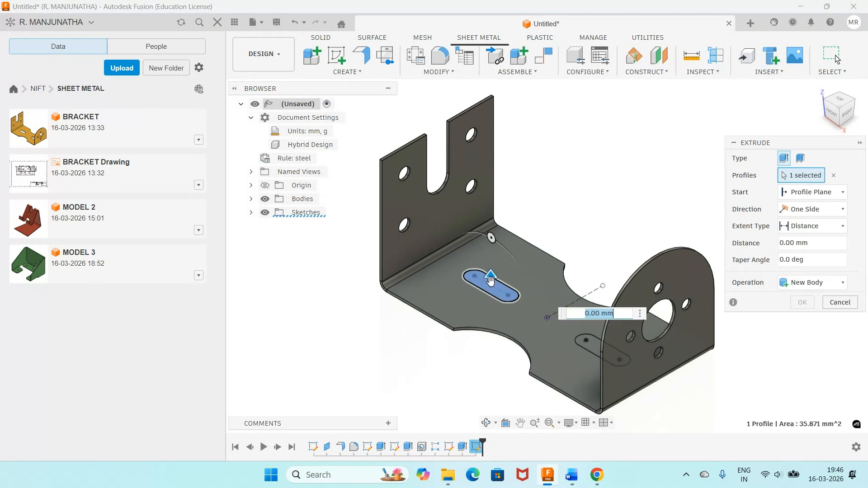
left_click(585, 337)
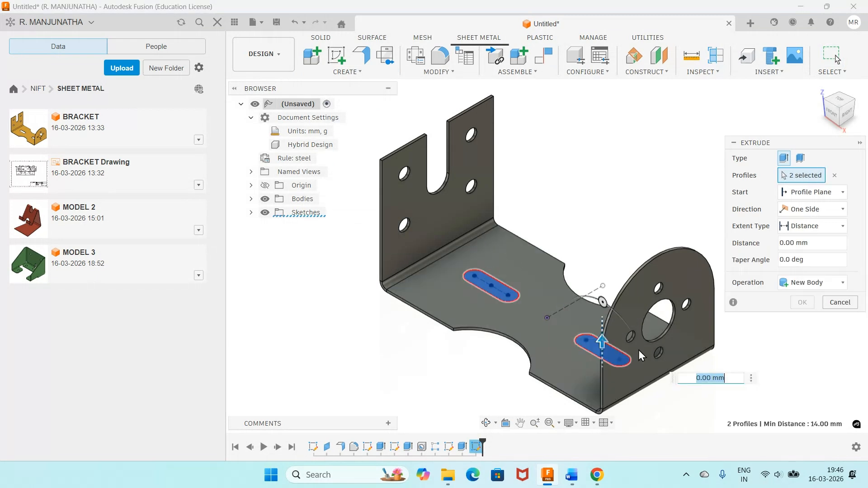
left_click(803, 230)
left_click(770, 271)
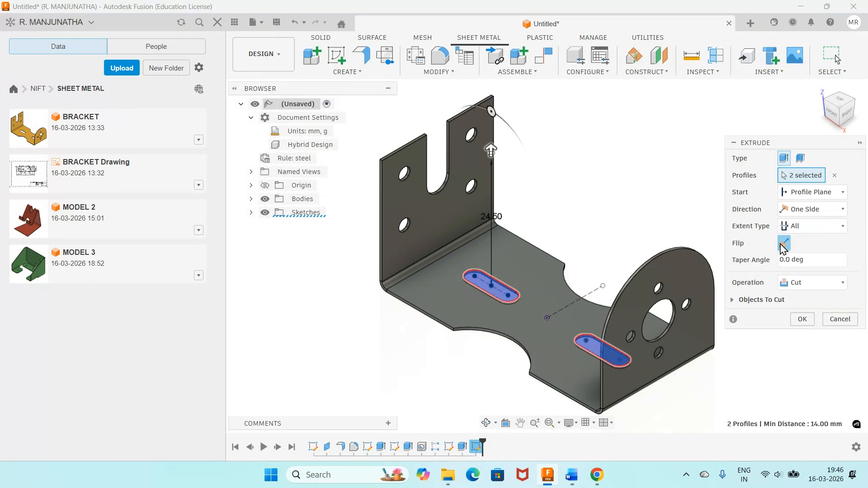
left_click(784, 245)
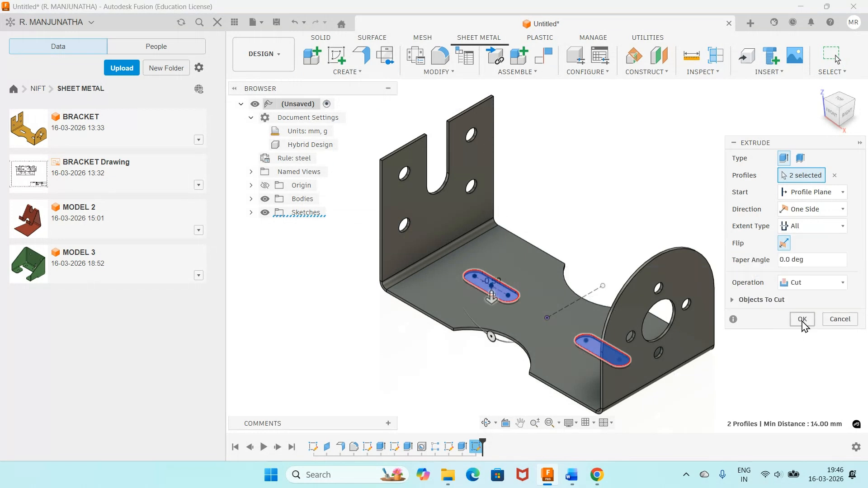
left_click(802, 319)
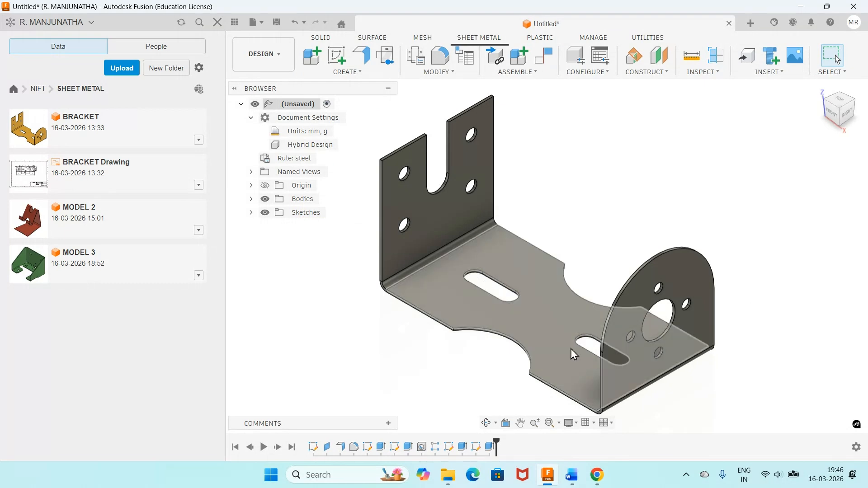
Switch to the Word reference, examine the total development drawing of the sheet, and return to the Fusion model.
key("alt+Tab")
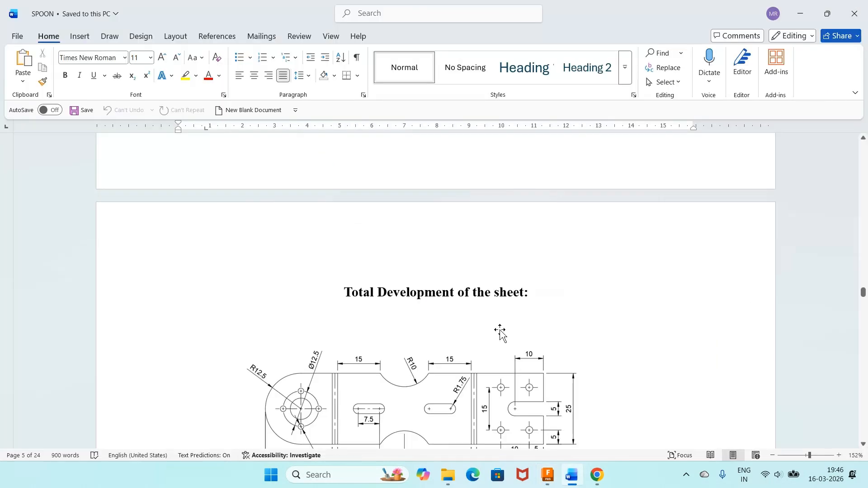
scroll(500, 332, "down", 3)
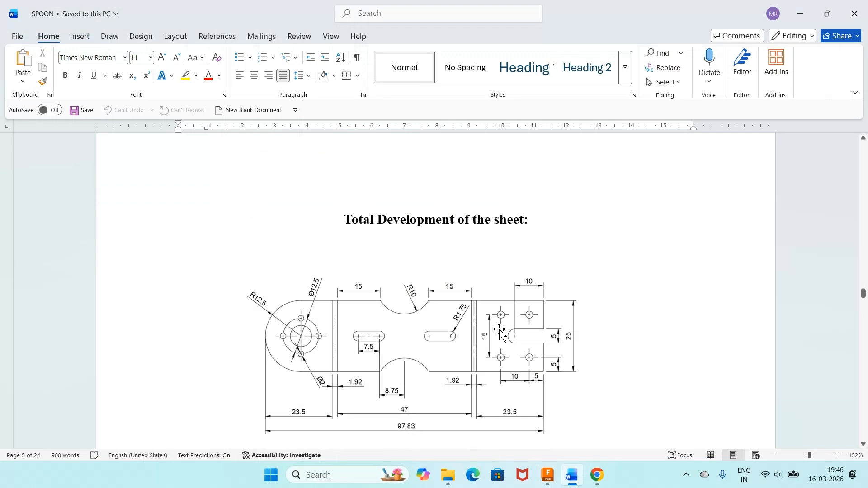
scroll(452, 257, "down", 2)
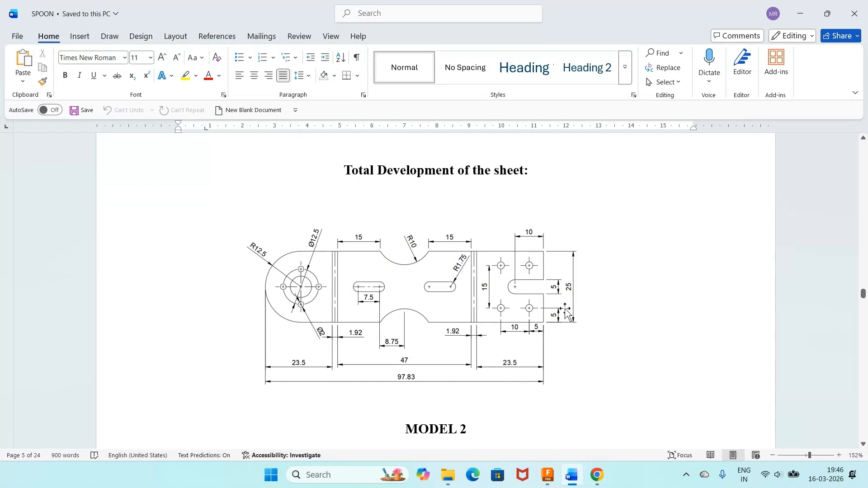
key("alt+Tab")
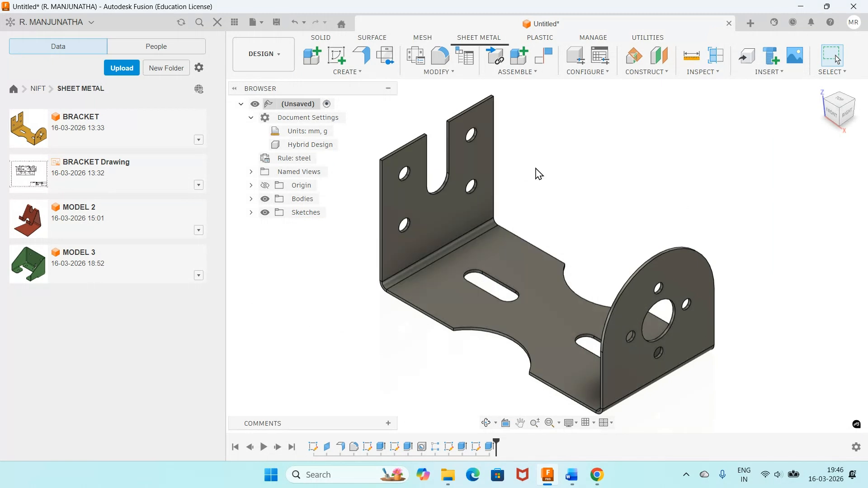
scroll(539, 174, "down", 1)
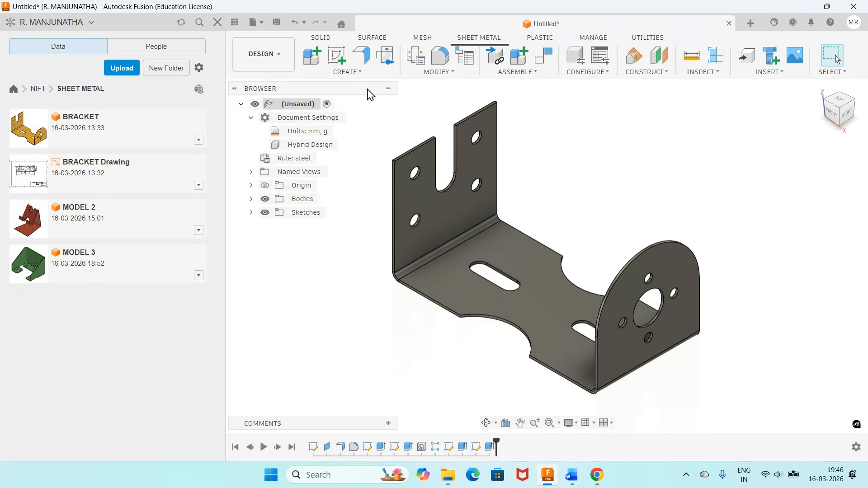
left_click(445, 73)
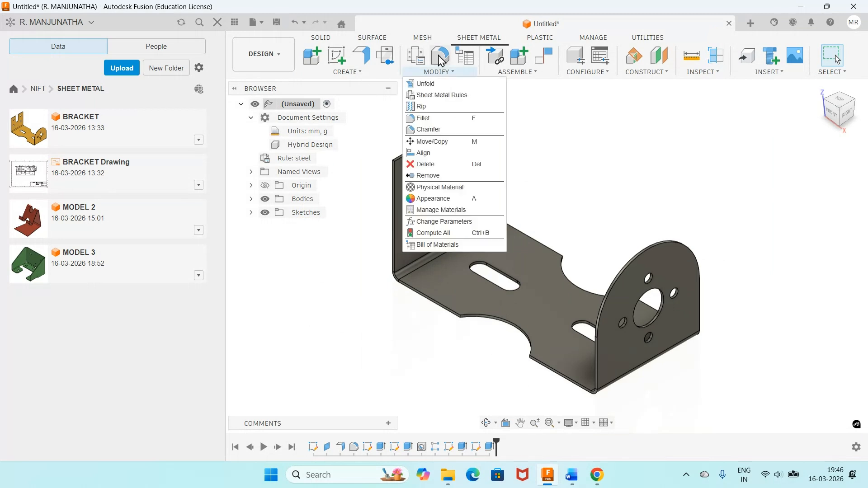
left_click(425, 84)
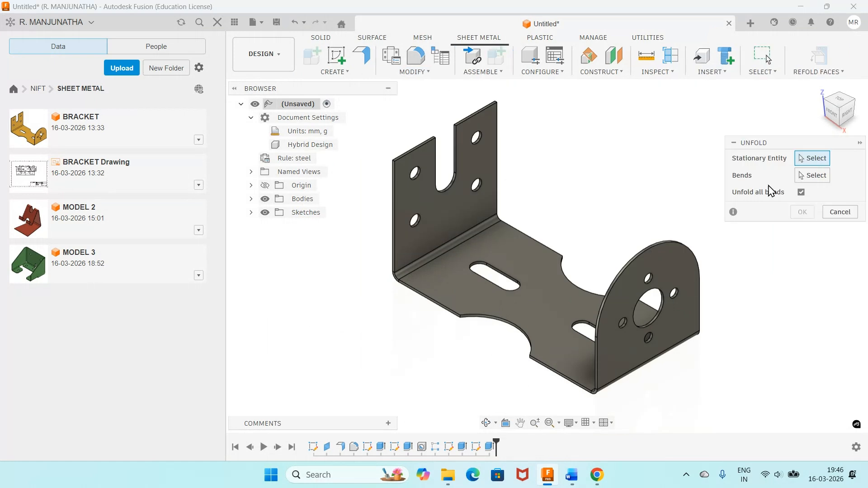
left_click(835, 211)
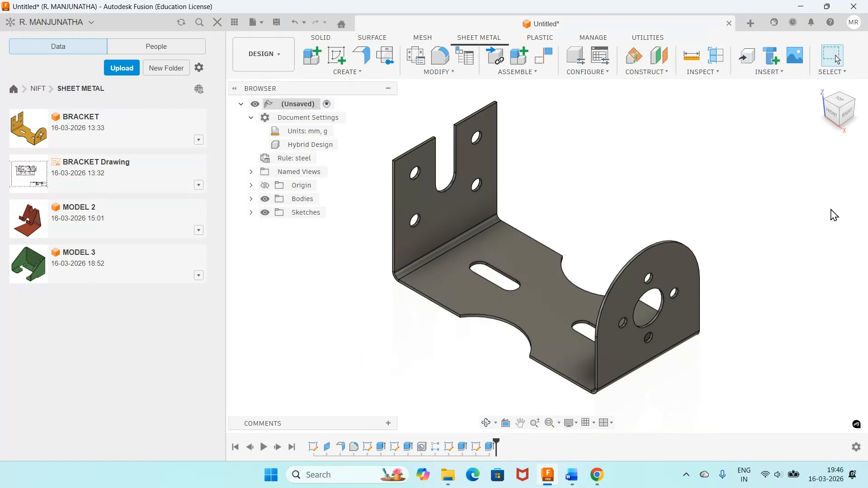
Create a flat pattern of the bracket with the base's top face as the stationary face.
left_click(359, 73)
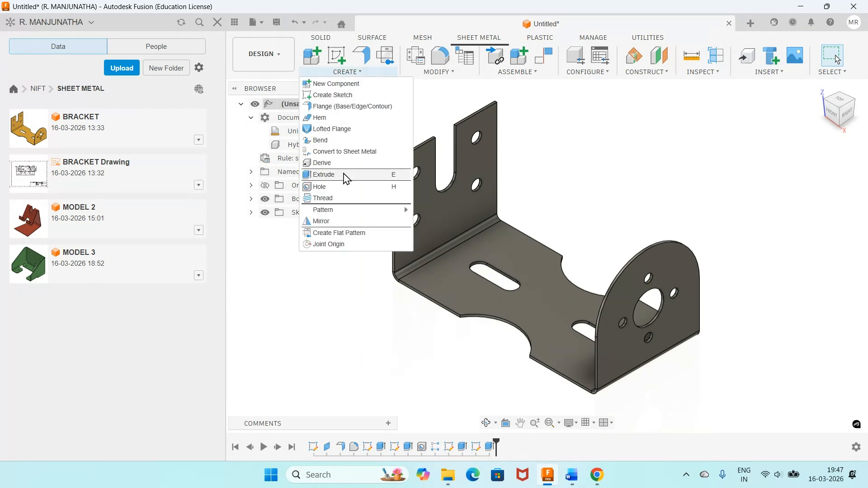
left_click(333, 236)
left_click(503, 243)
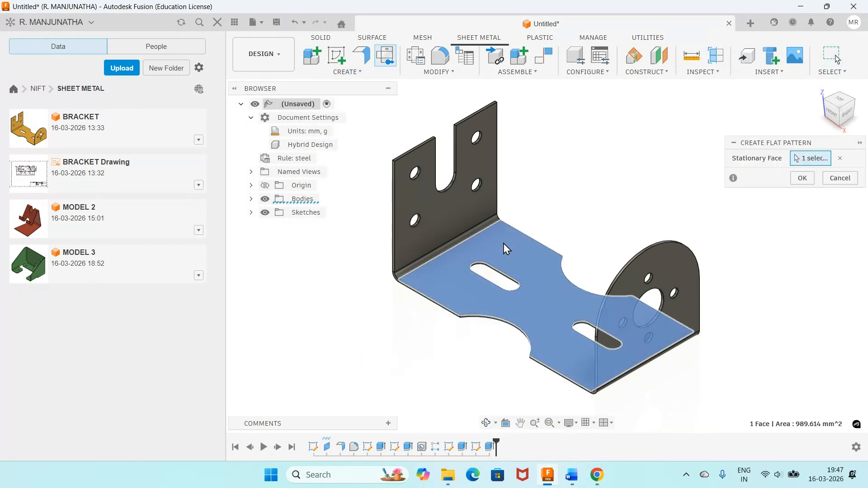
left_click(796, 181)
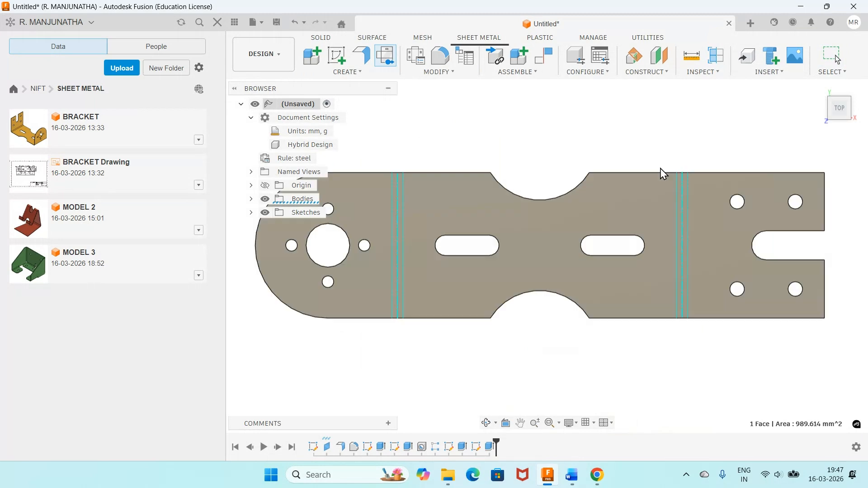
scroll(541, 164, "down", 3)
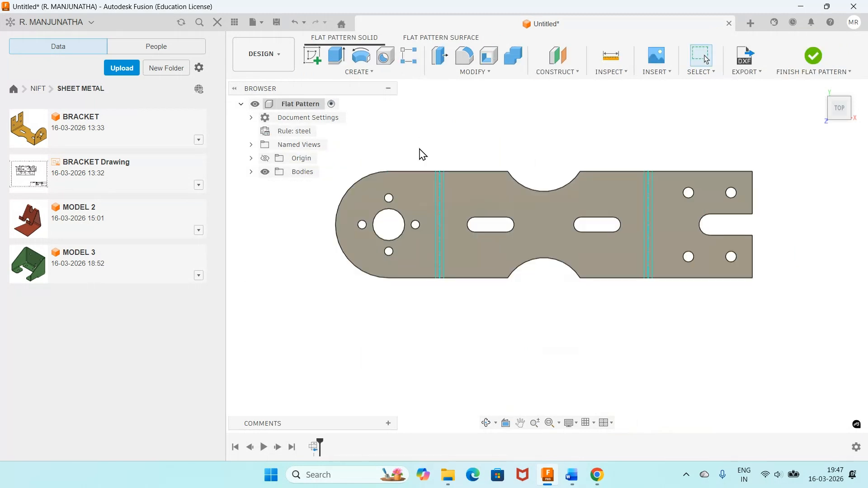
scroll(423, 153, "down", 1)
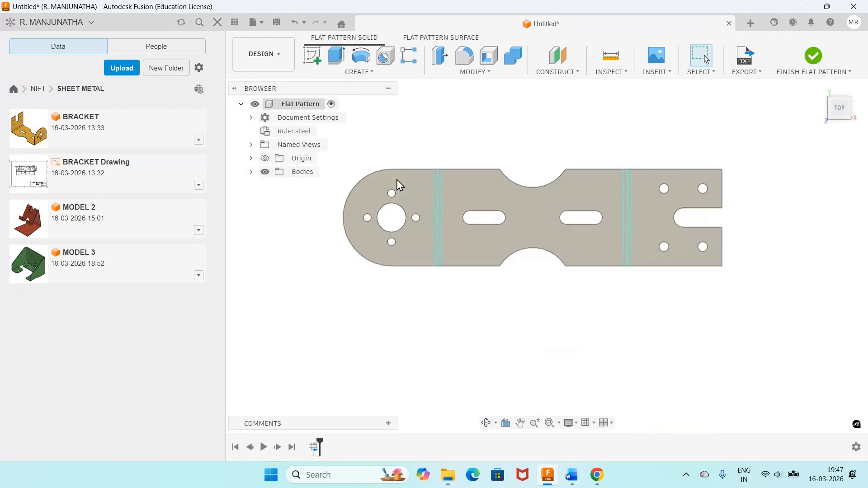
left_click(622, 73)
left_click(616, 84)
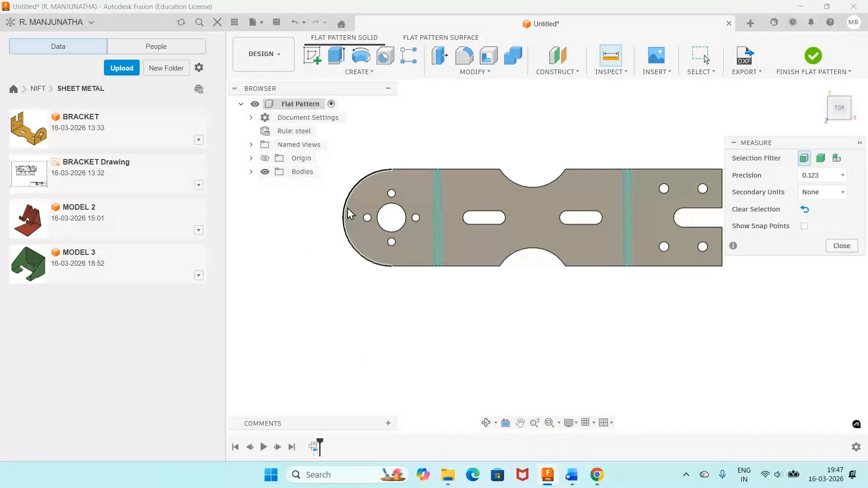
left_click(814, 57)
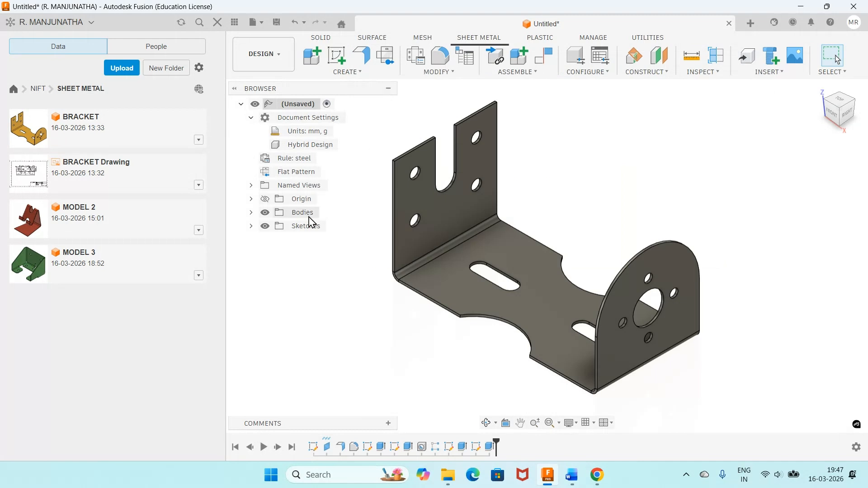
left_click(327, 174)
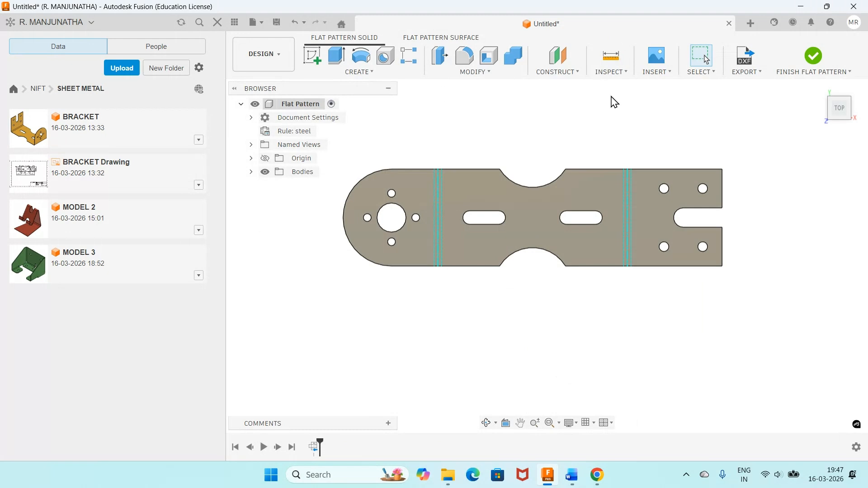
Save the design as "flat pattern" in the SHEET METAL folder of the NIFT project.
left_click(278, 24)
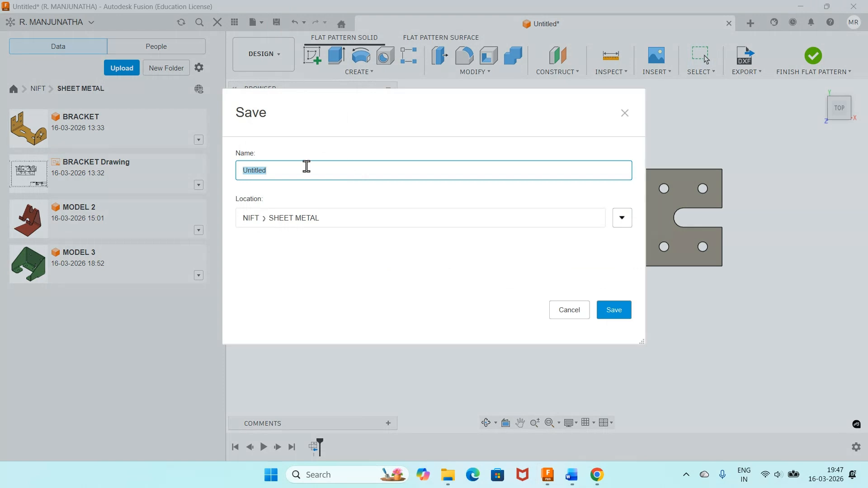
type("flat pattern")
key("Return")
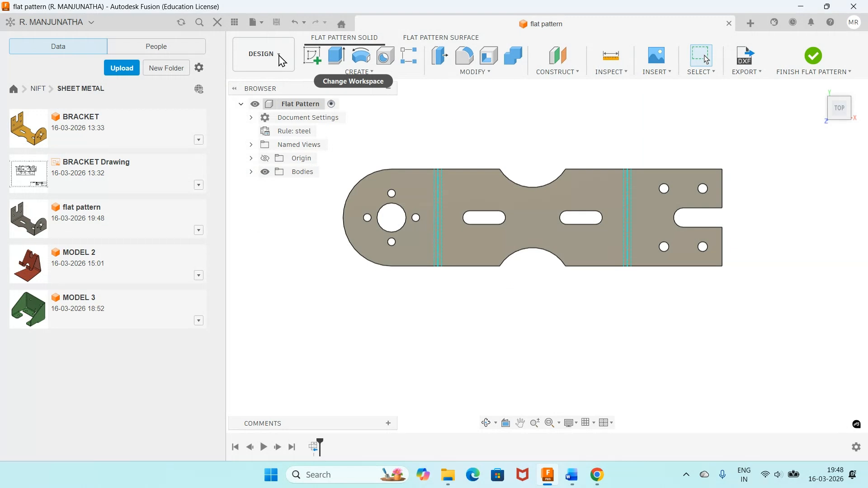
Create a new manual drawing from the flat pattern using the ISO standard, millimetres and an A3 landscape sheet.
left_click(281, 60)
mouse_move(264, 197)
left_click(335, 201)
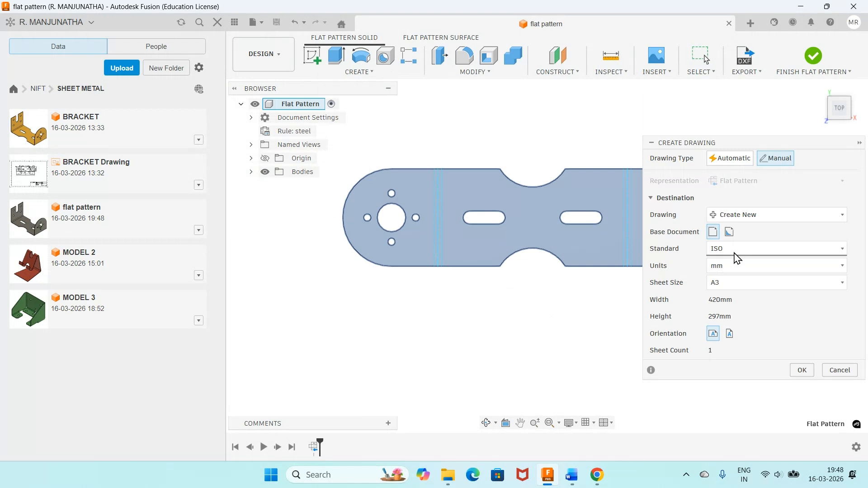
left_click(795, 369)
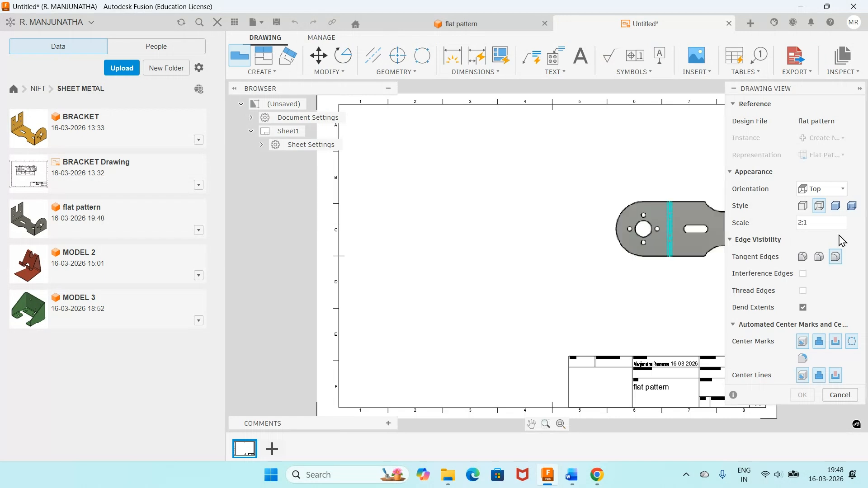
Place the flat pattern's base view at 1:1 scale in the sheet's upper area.
left_click(830, 222)
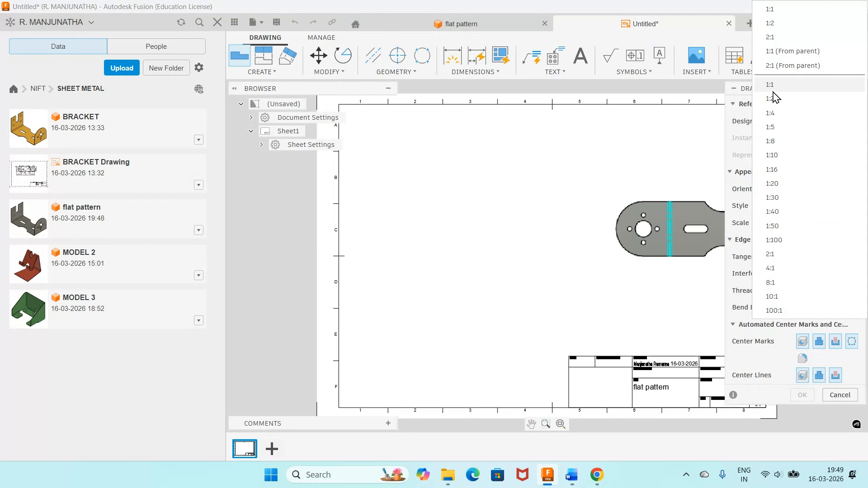
left_click(773, 90)
left_click(446, 174)
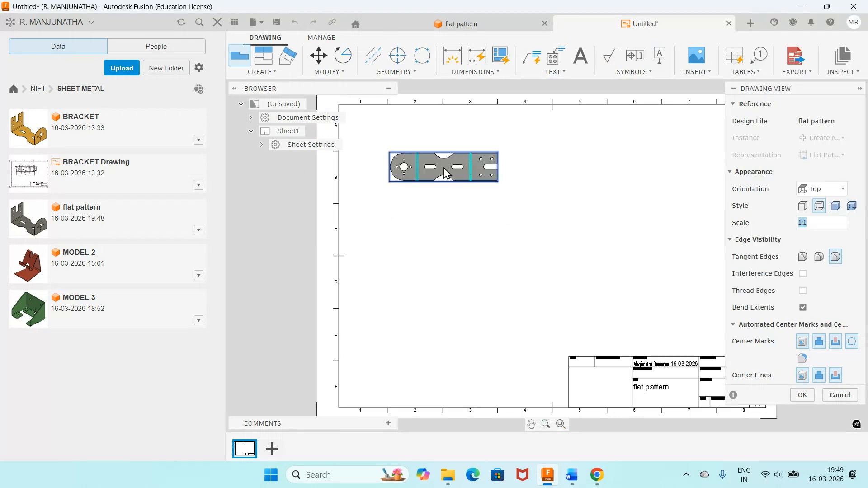
key("Return")
Add a linear dimension for the flat pattern's overall length, from the rounded end to the slotted end, below the view.
scroll(407, 141, "up", 3)
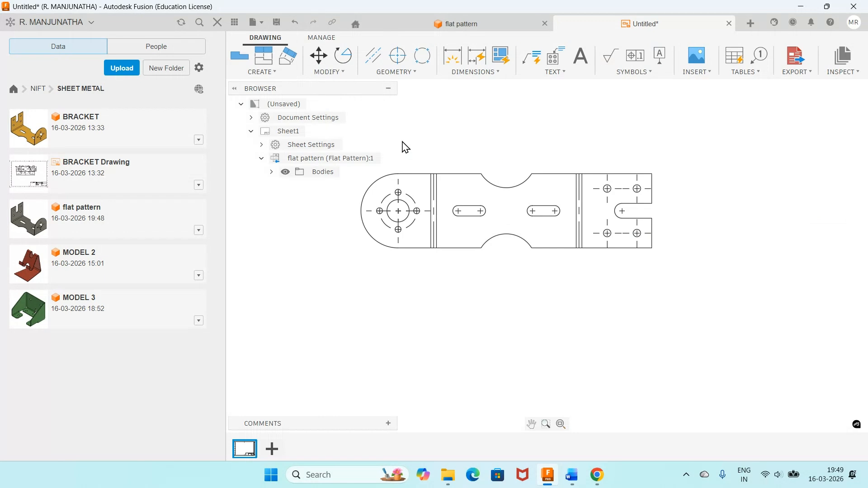
left_click(476, 71)
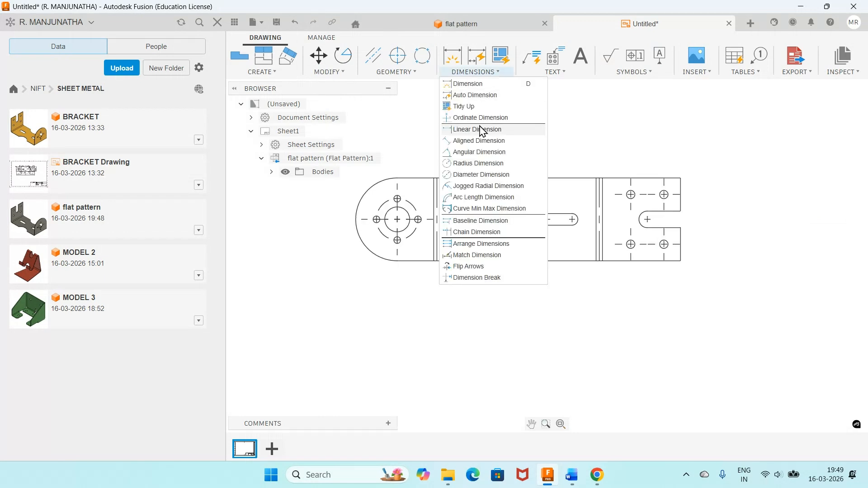
left_click(482, 131)
left_click(355, 219)
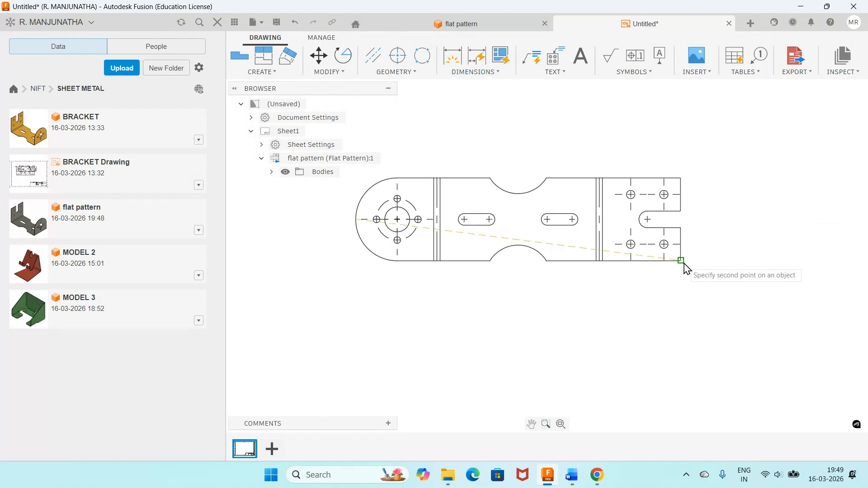
left_click(681, 261)
left_click(656, 321)
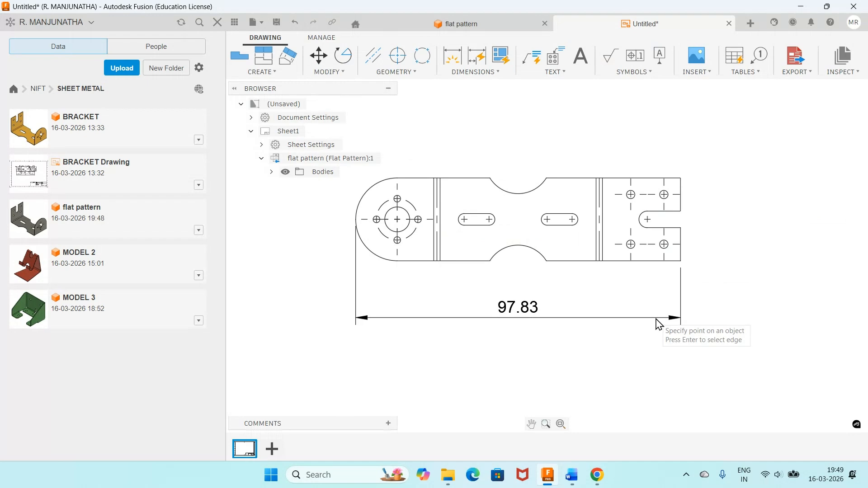
Check the total development drawing in Word, and dimension the flat pattern's overall width beside the slotted end in Fusion.
key("alt+Tab")
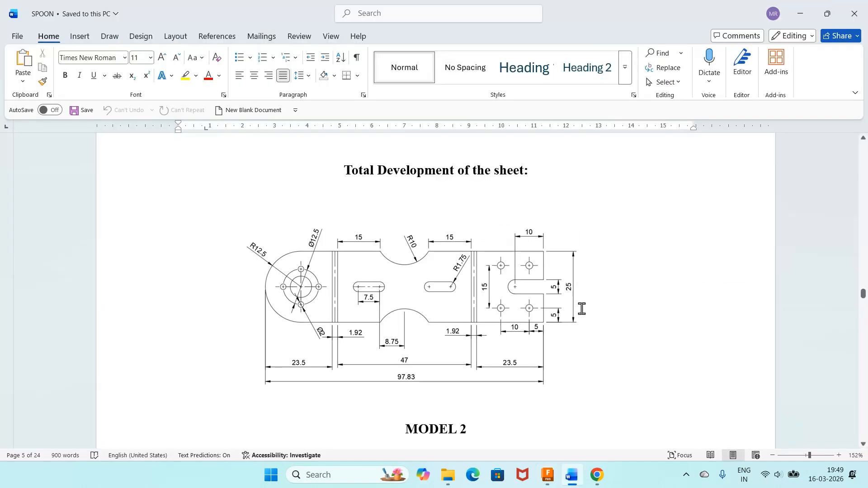
key("alt+Tab")
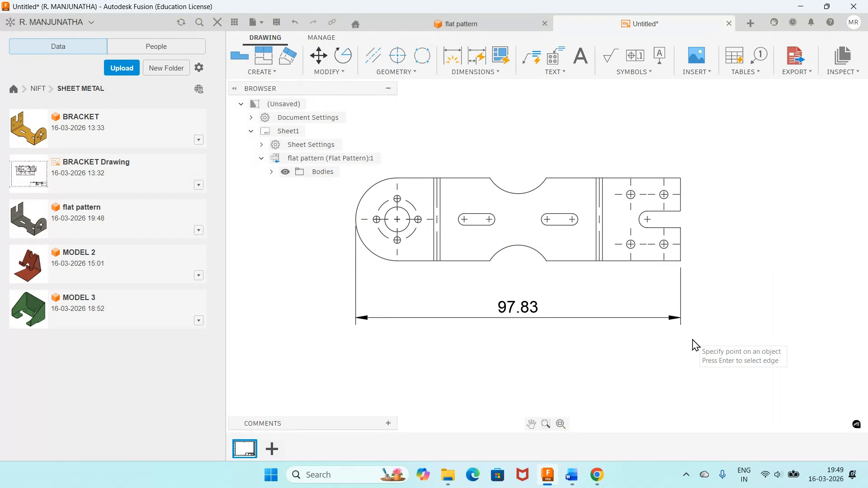
left_click(681, 178)
left_click(681, 261)
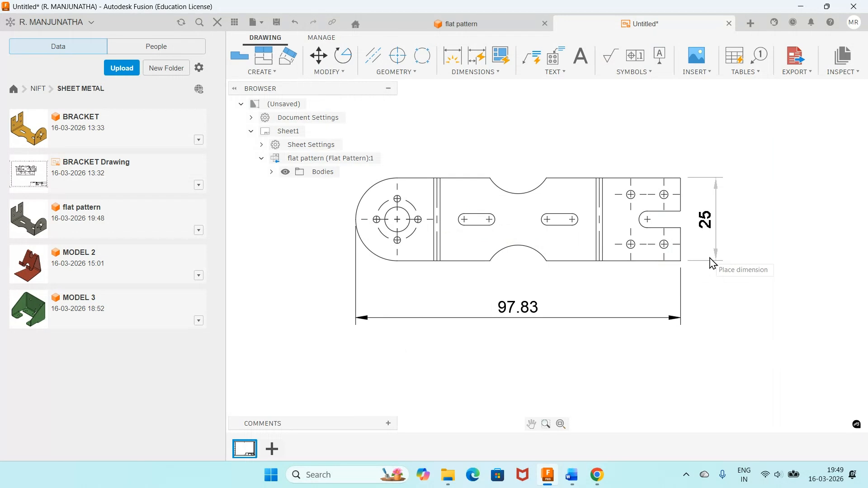
Recheck the Word reference, and dimension the lengths of the base between the bends and both end flanges in Fusion, below the view.
left_click(571, 476)
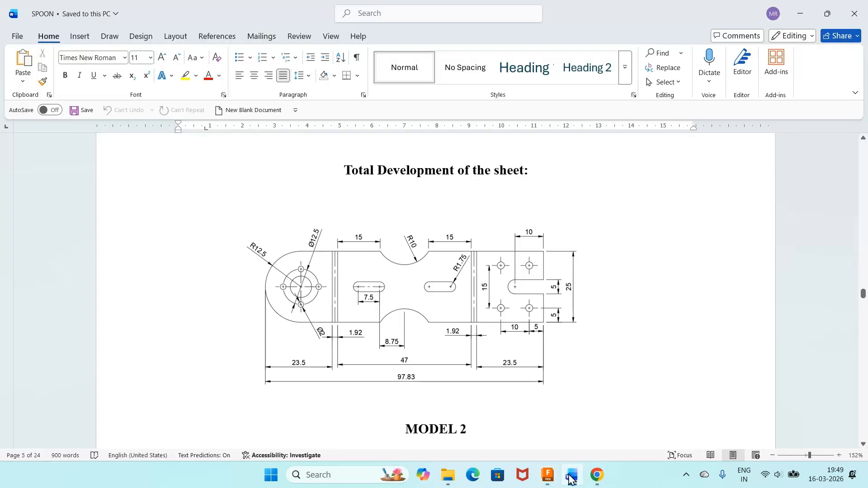
left_click(572, 476)
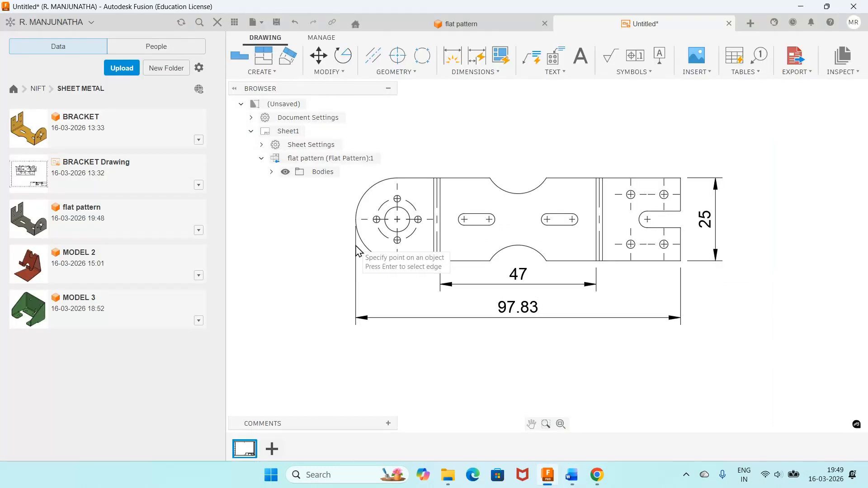
left_click(356, 220)
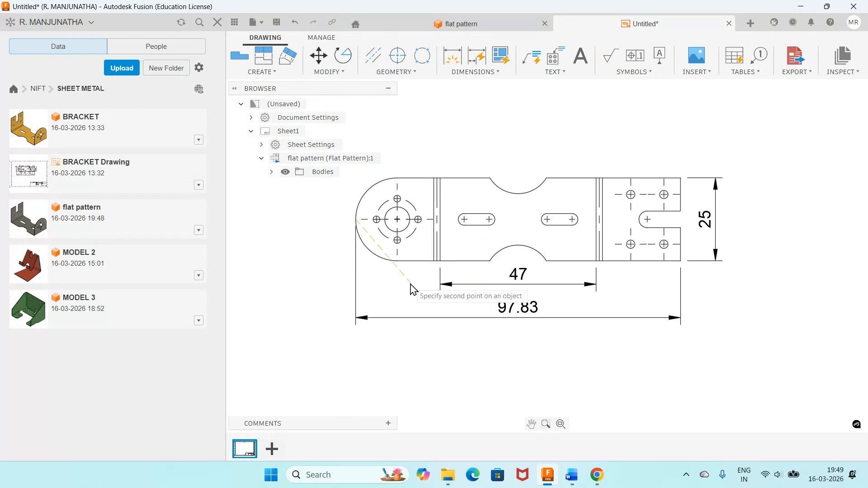
left_click(435, 261)
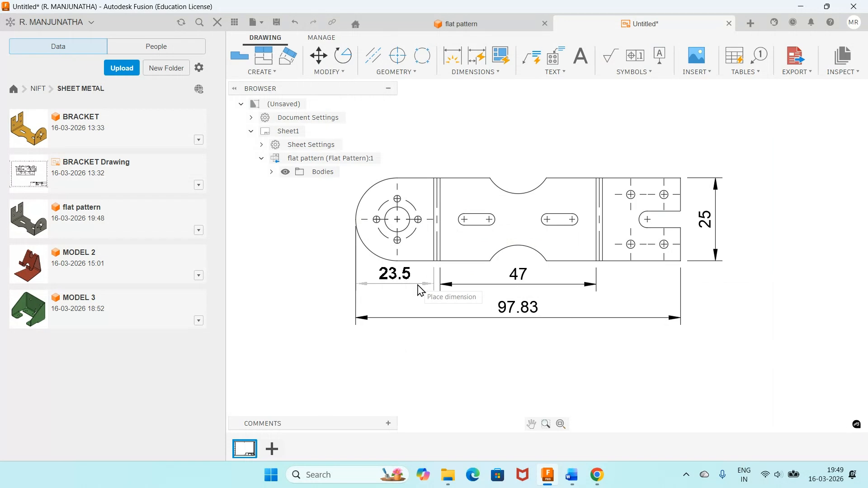
left_click(418, 290)
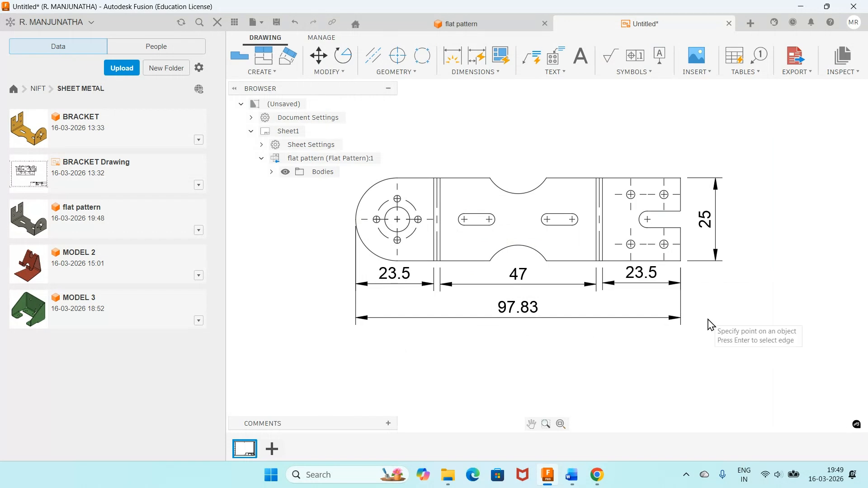
Switch to the Word reference, examine the bend allowance calculation and the step-by-step bracket sketches, and return to the Fusion drawing.
left_click(575, 476)
scroll(607, 349, "up", 5)
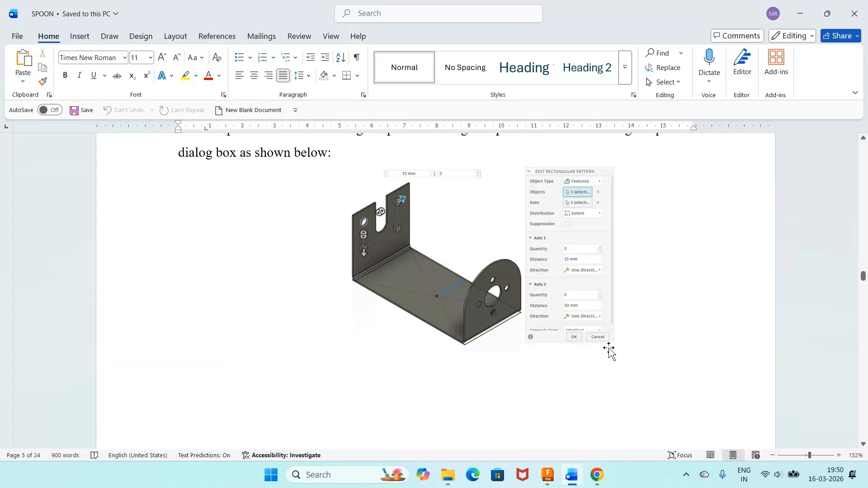
scroll(609, 350, "up", 5)
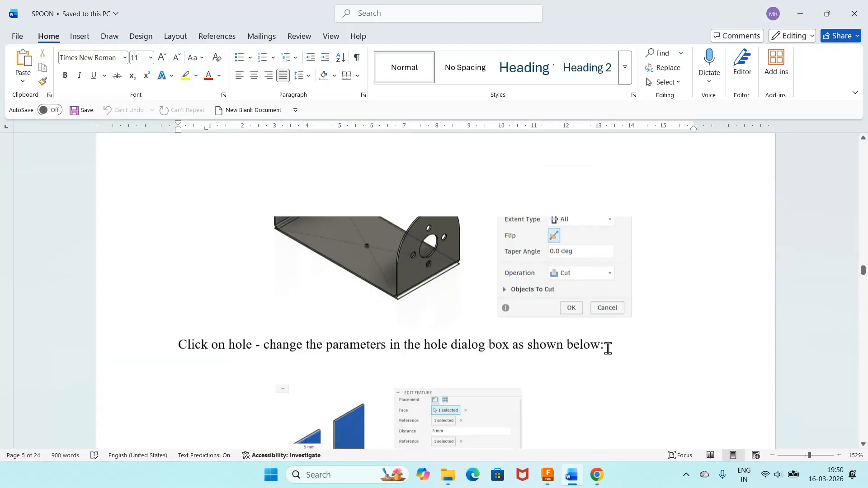
scroll(608, 349, "up", 5)
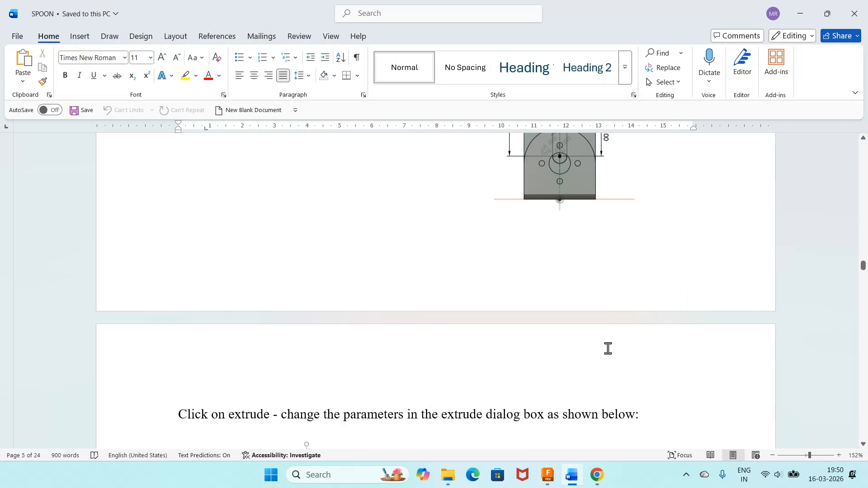
scroll(608, 348, "up", 8)
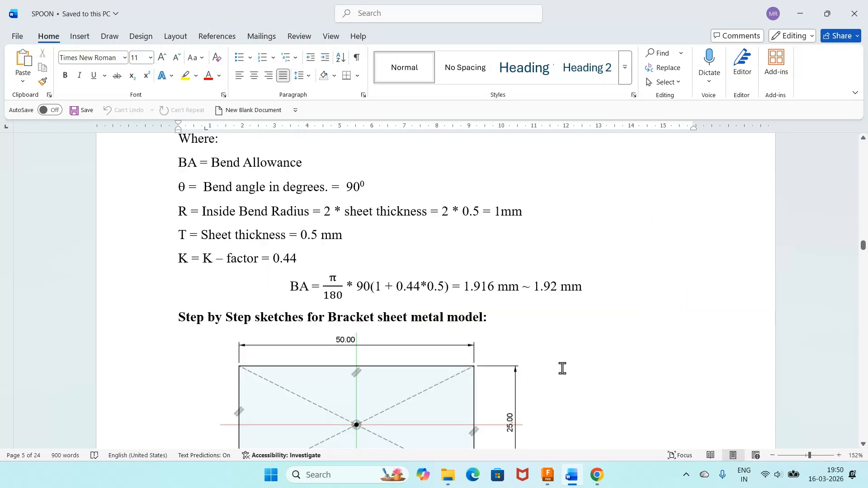
left_click(558, 289)
scroll(558, 290, "up", 2)
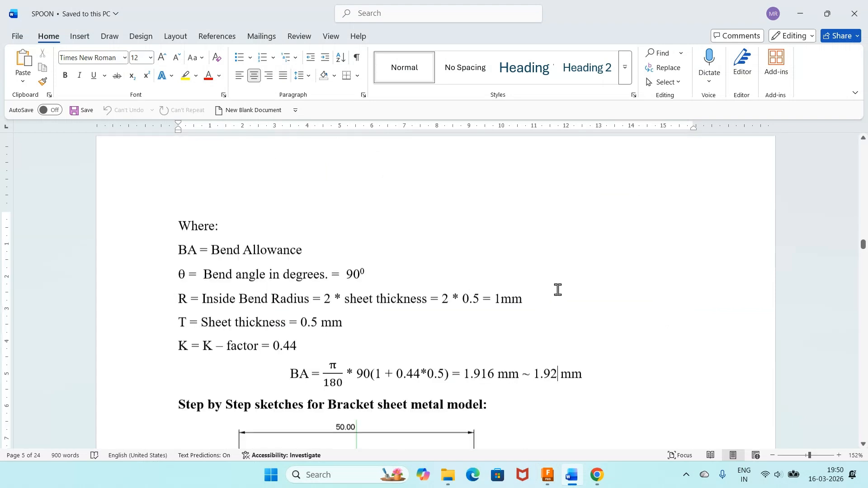
scroll(542, 296, "down", 1)
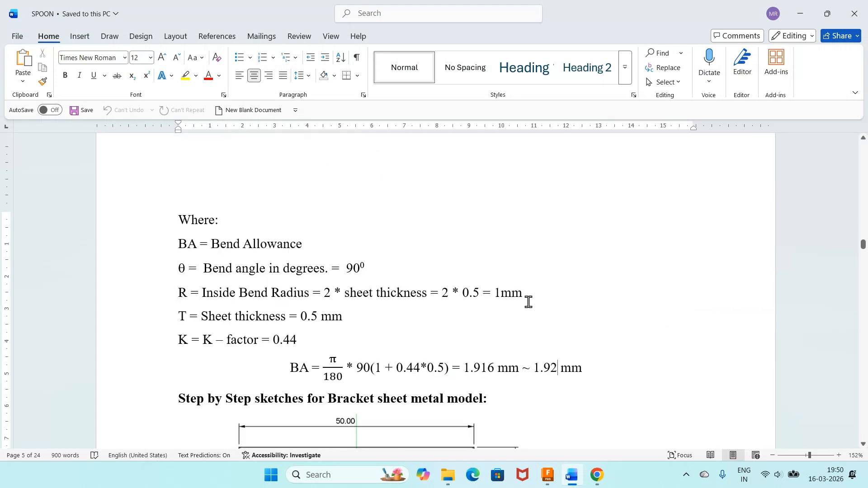
scroll(528, 302, "down", 4)
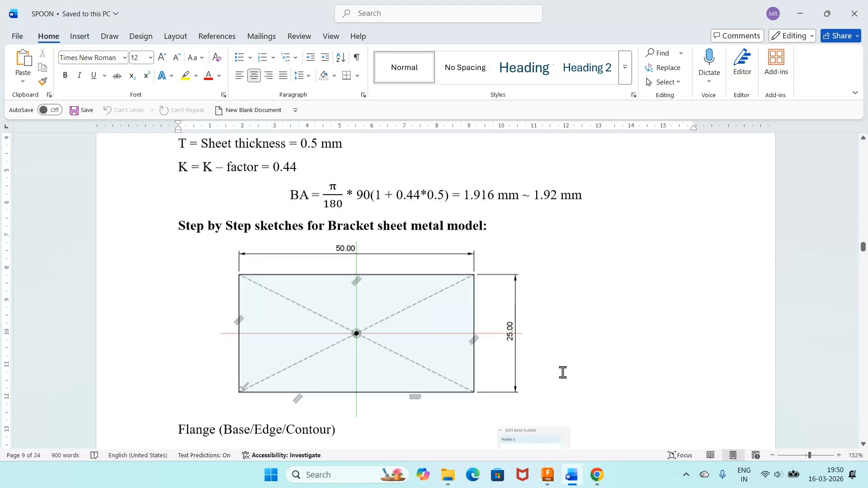
scroll(572, 301, "up", 2)
scroll(572, 302, "down", 4)
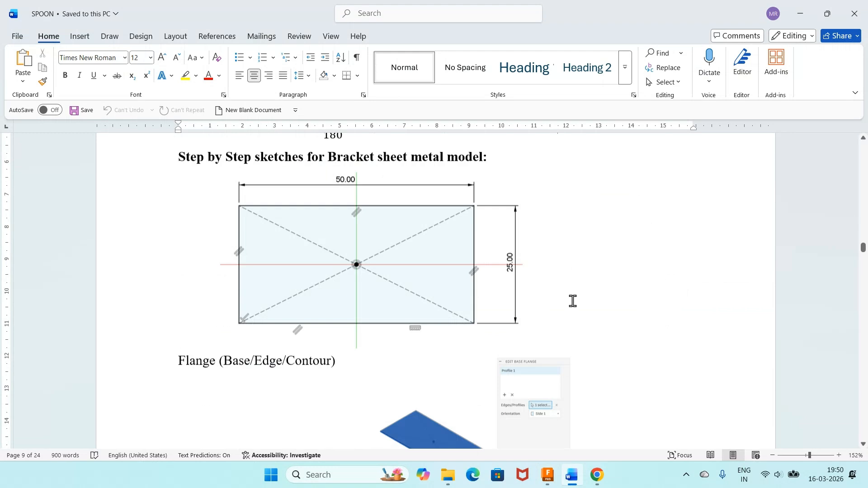
scroll(572, 301, "down", 9)
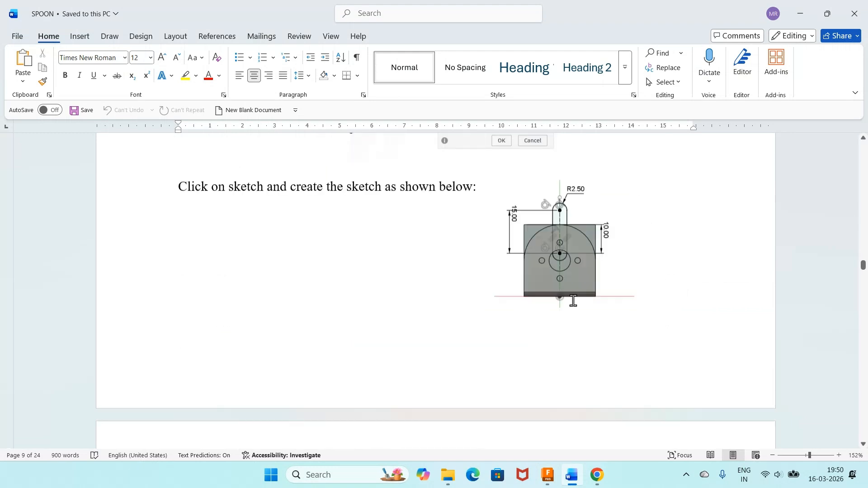
scroll(573, 300, "down", 8)
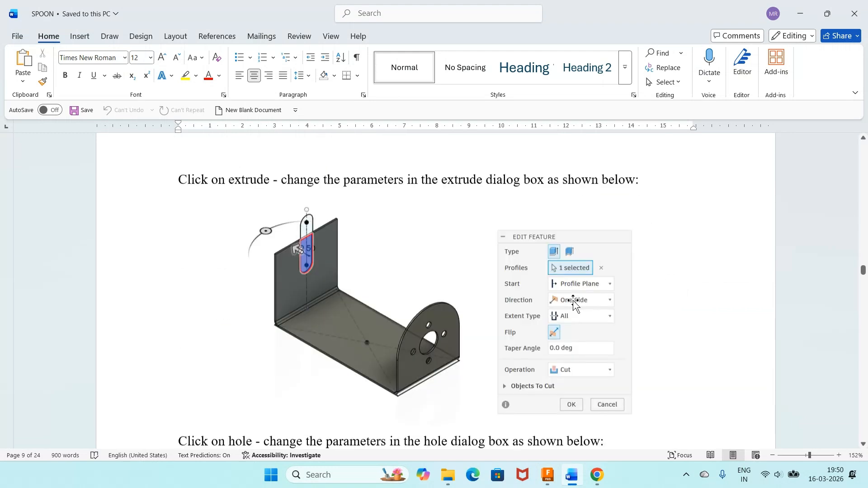
key("alt+Tab")
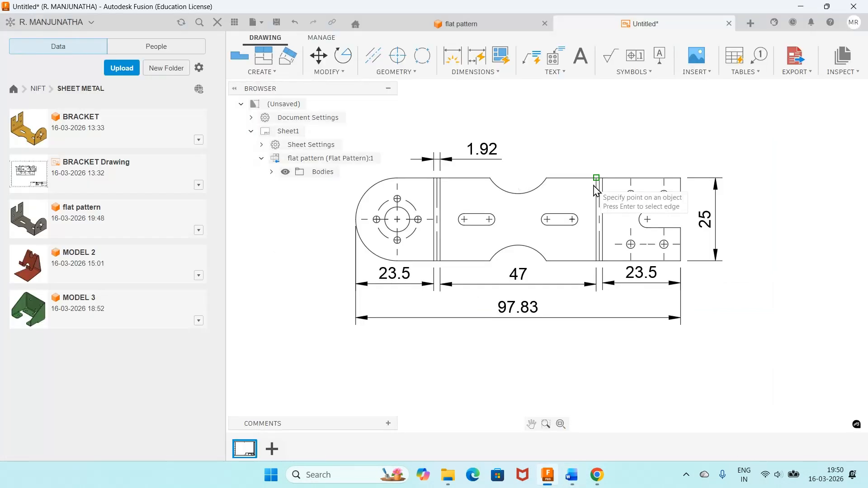
Dimension the widths of both bend zones above the view.
left_click(594, 186)
left_click(603, 180)
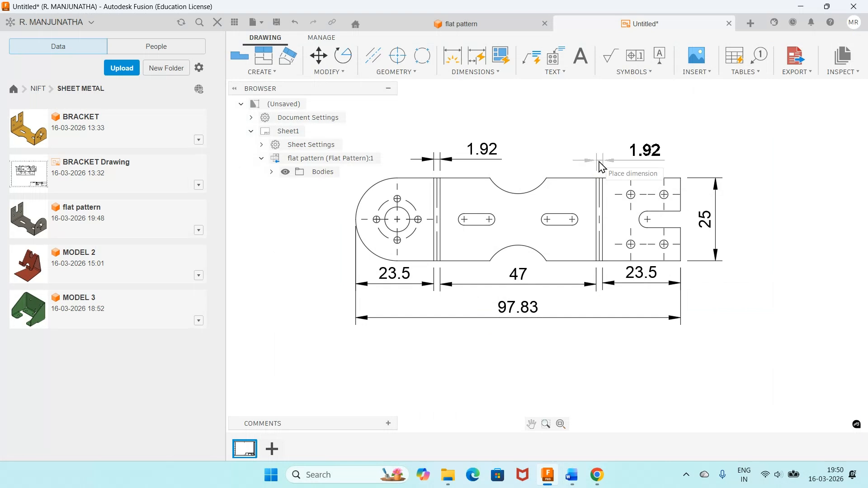
left_click(600, 167)
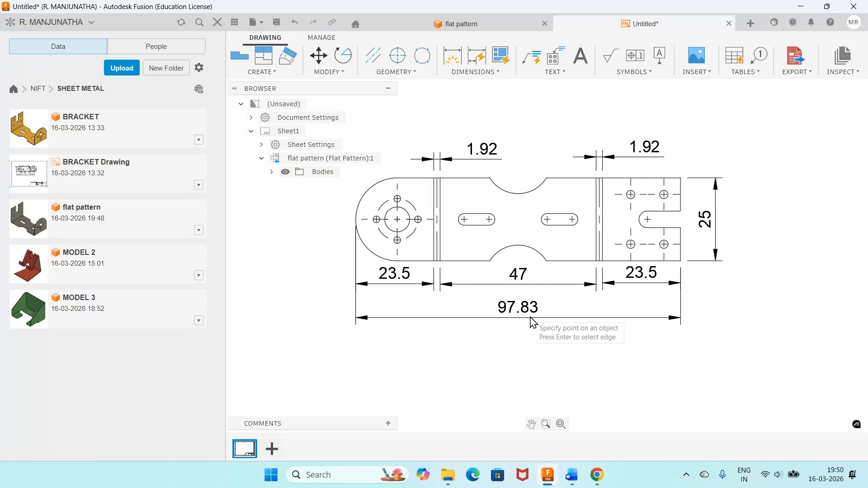
Open Calculator and add the base length and both bend allowances as 47 + 1.92 + 1.92.
left_click(343, 475)
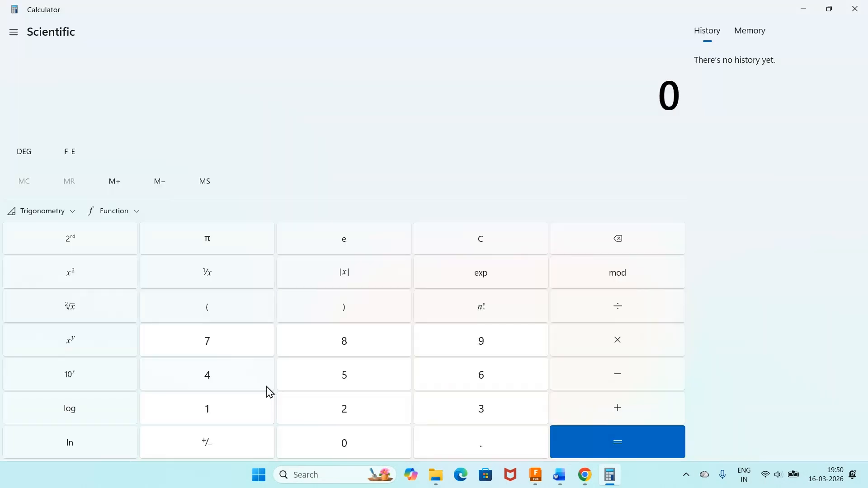
left_click(265, 385)
left_click(211, 341)
left_click(481, 443)
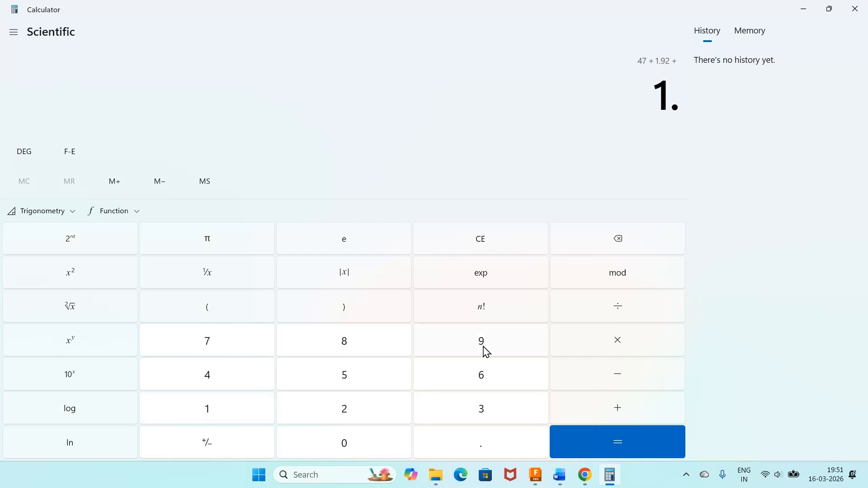
left_click(609, 451)
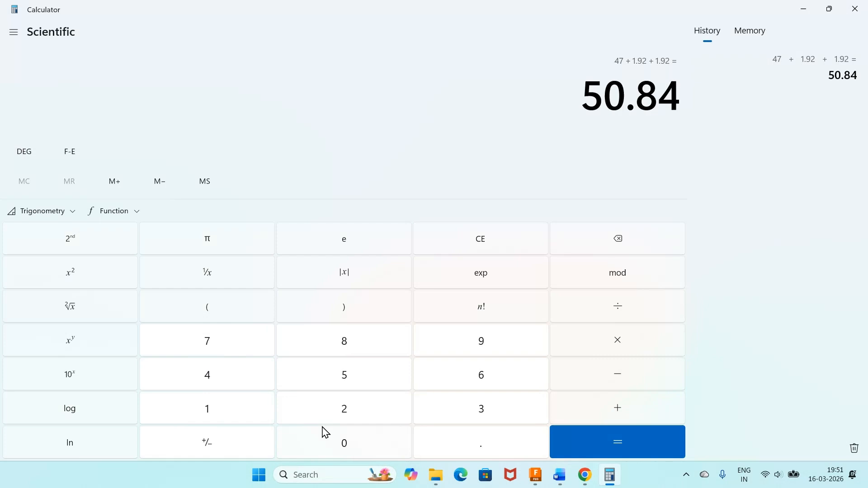
Add the two end flange lengths as 23.5 + 23.5 and clear the calculation.
type("23")
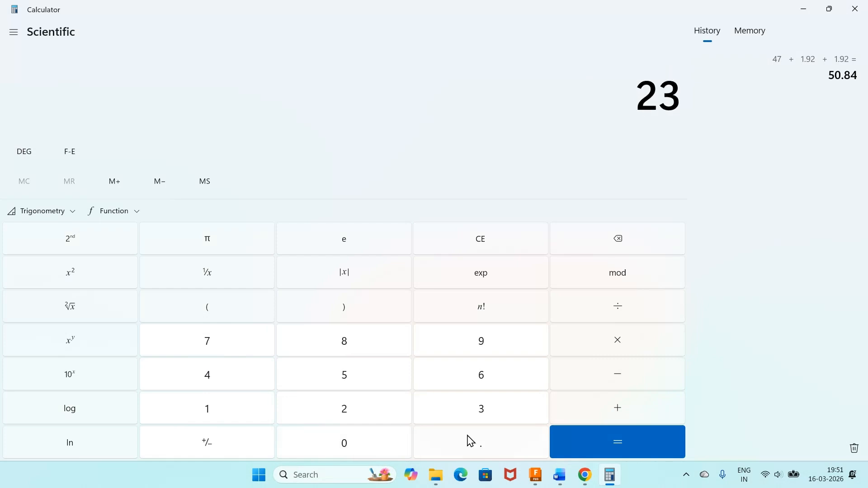
left_click(471, 441)
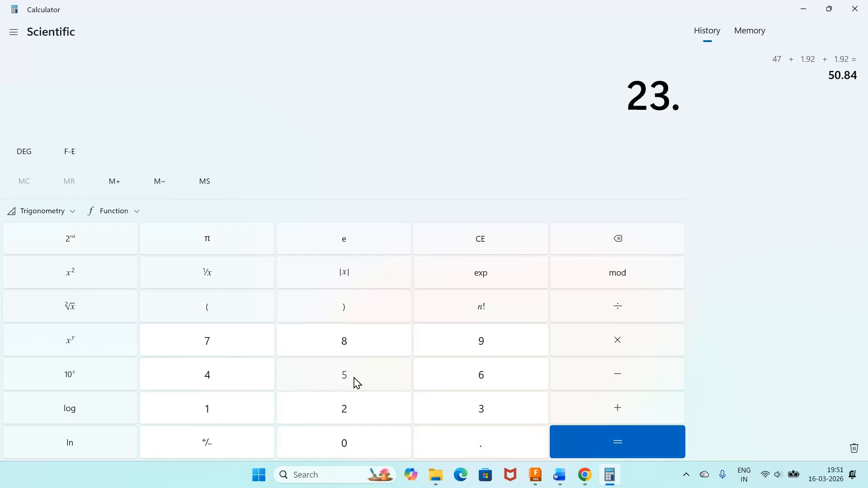
left_click(357, 384)
type("+23")
left_click(479, 451)
type("5")
key("Return")
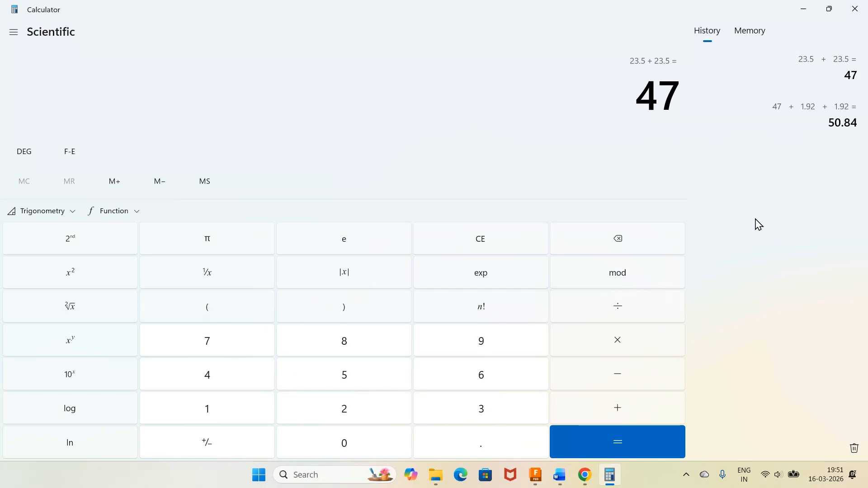
left_click(628, 446)
key("Escape")
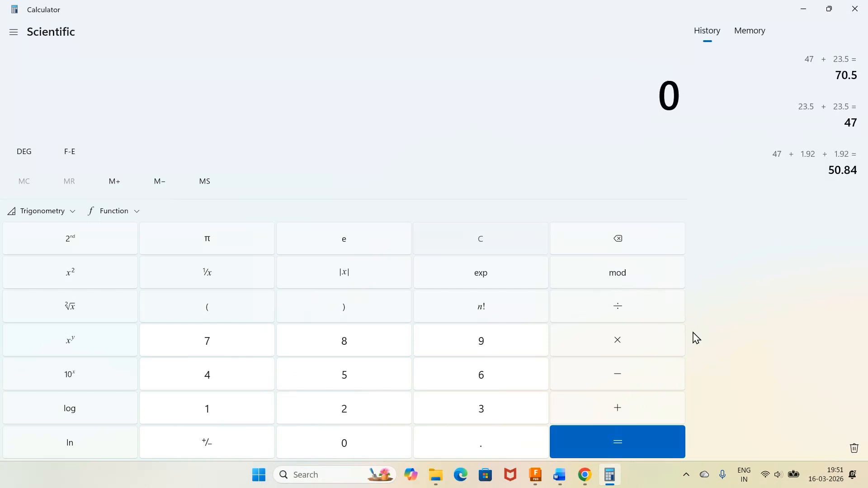
Recalculate the combined base length and both bend allowances as 47 + 1.92 + 1.92.
left_click(207, 371)
left_click(207, 341)
left_click(616, 414)
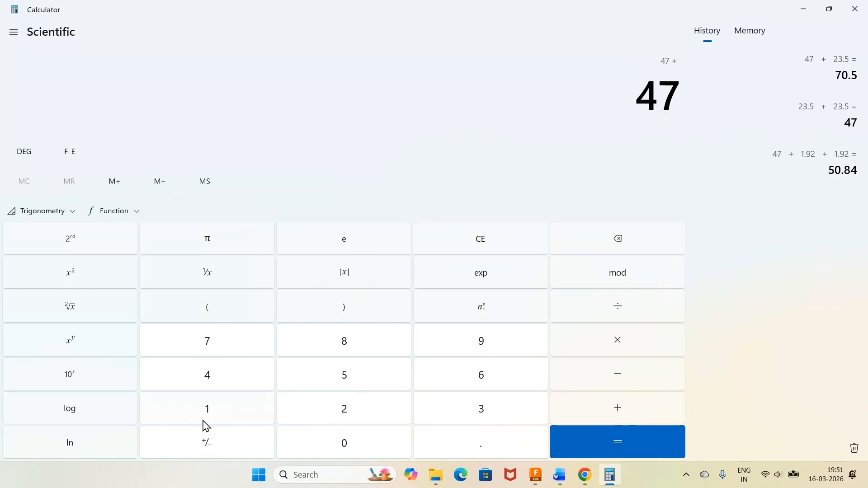
left_click(207, 413)
left_click(481, 443)
left_click(481, 341)
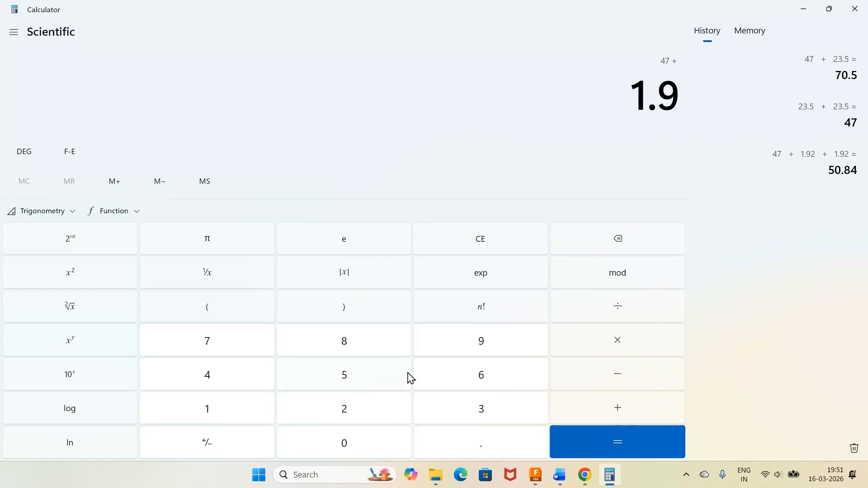
left_click(344, 409)
left_click(595, 415)
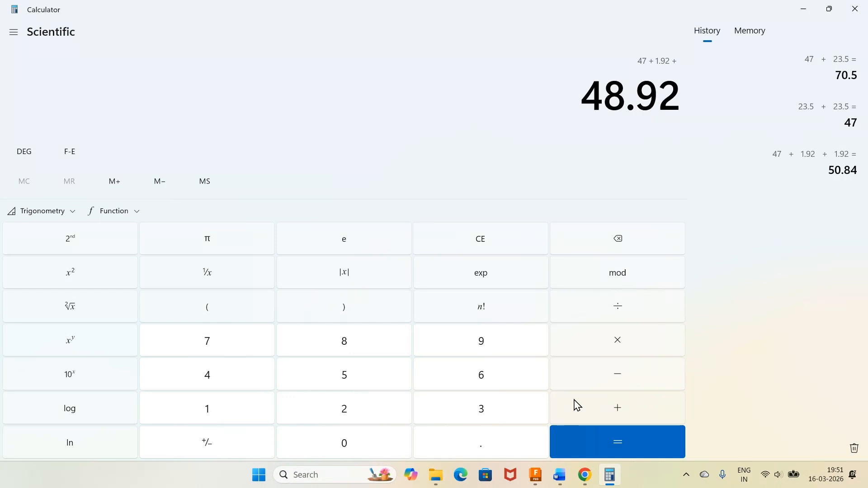
left_click(250, 412)
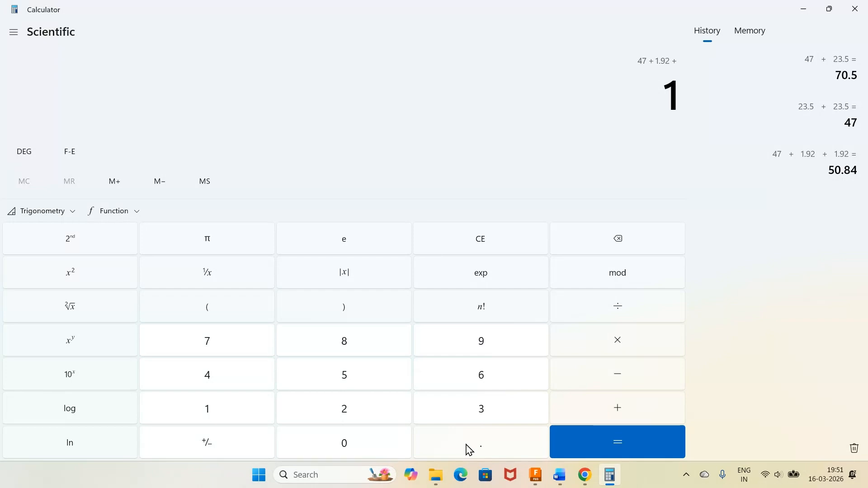
left_click(466, 446)
left_click(469, 345)
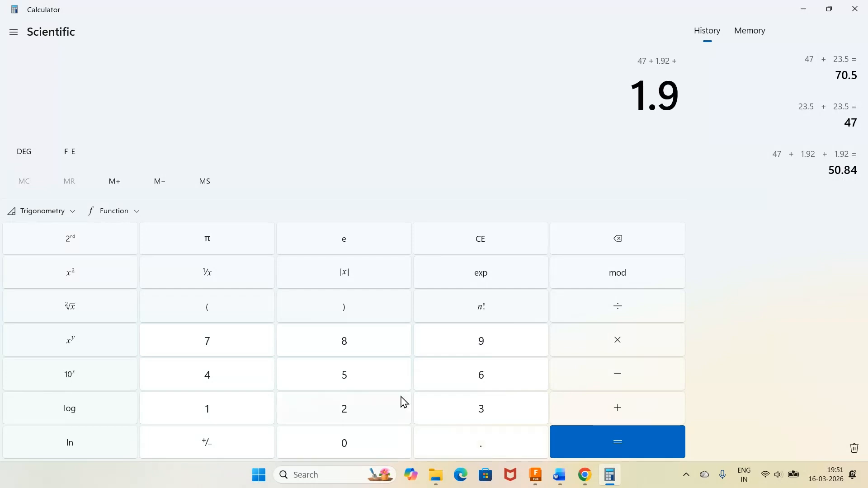
left_click(357, 418)
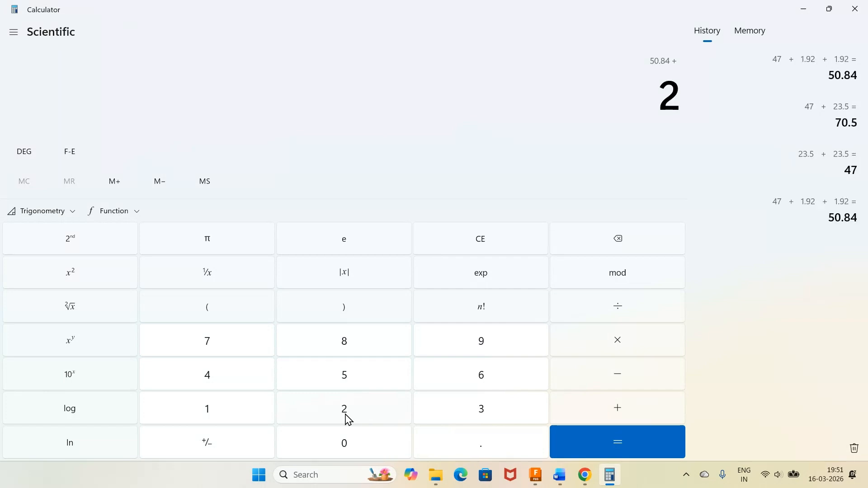
Add the two 23.5 end flange lengths to the running total to obtain the developed length.
left_click(472, 414)
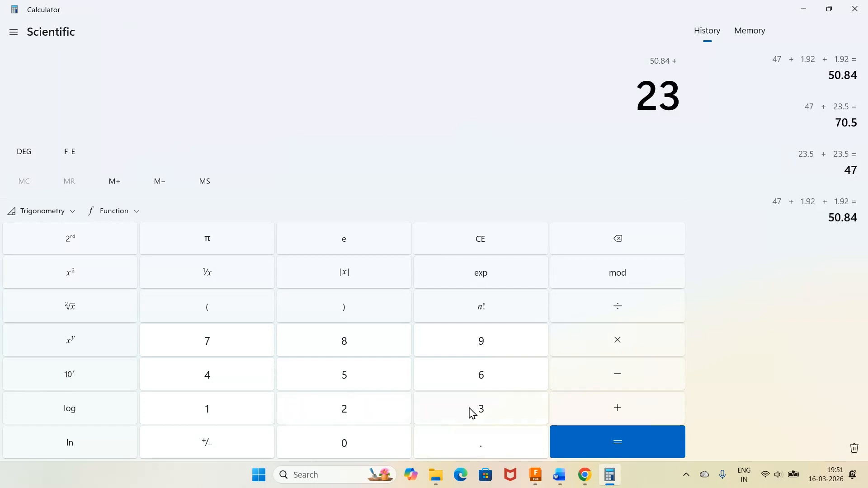
type(".5")
left_click(617, 430)
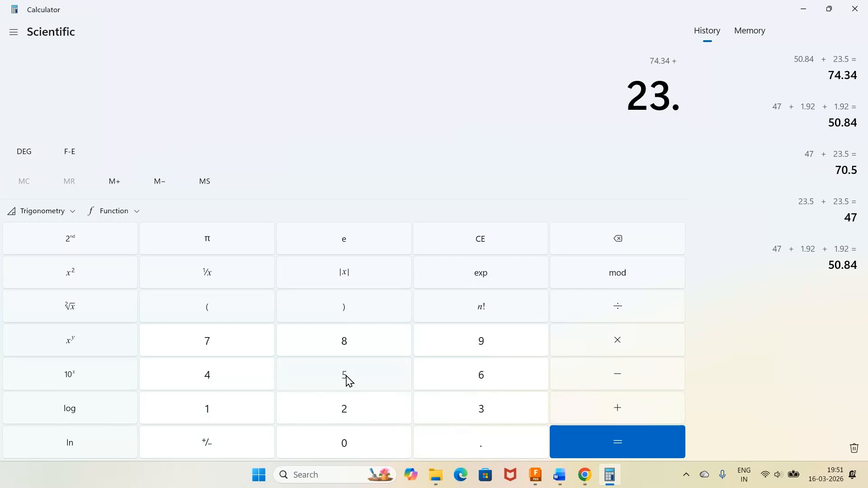
Switch to the Word reference, return to the Fusion drawing to review its dimensions, and bring up the flat pattern bracket model.
left_click(559, 474)
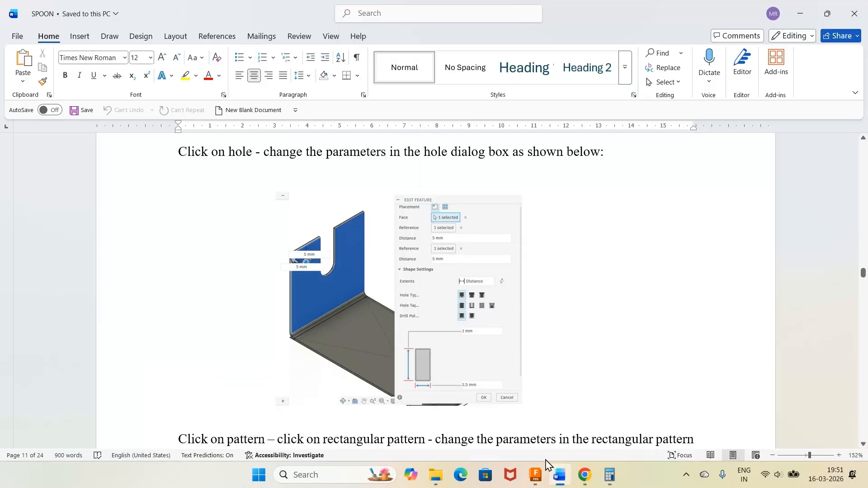
left_click(536, 475)
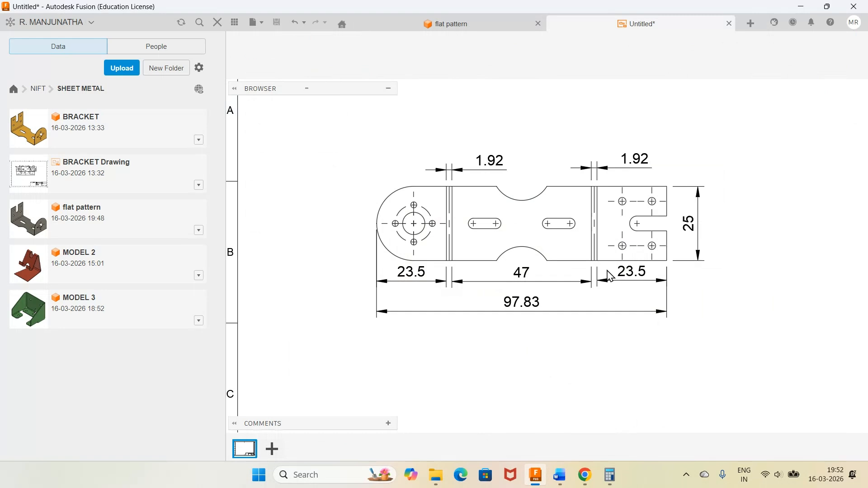
key("ctrl+Tab")
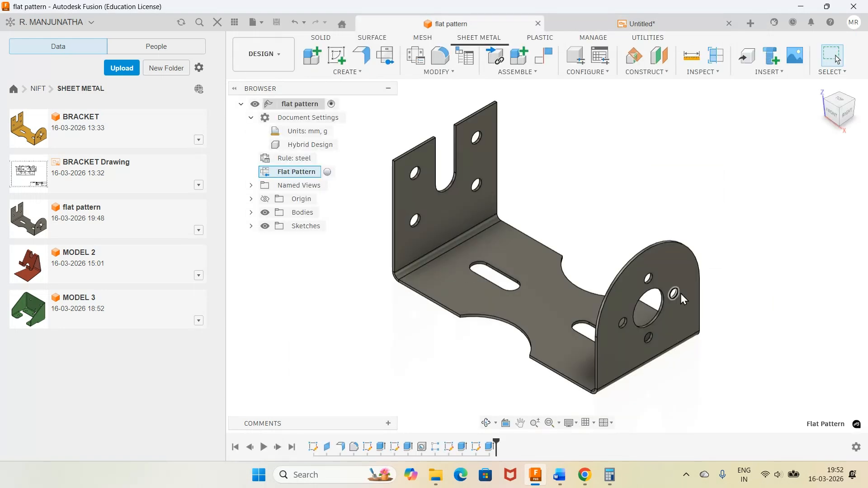